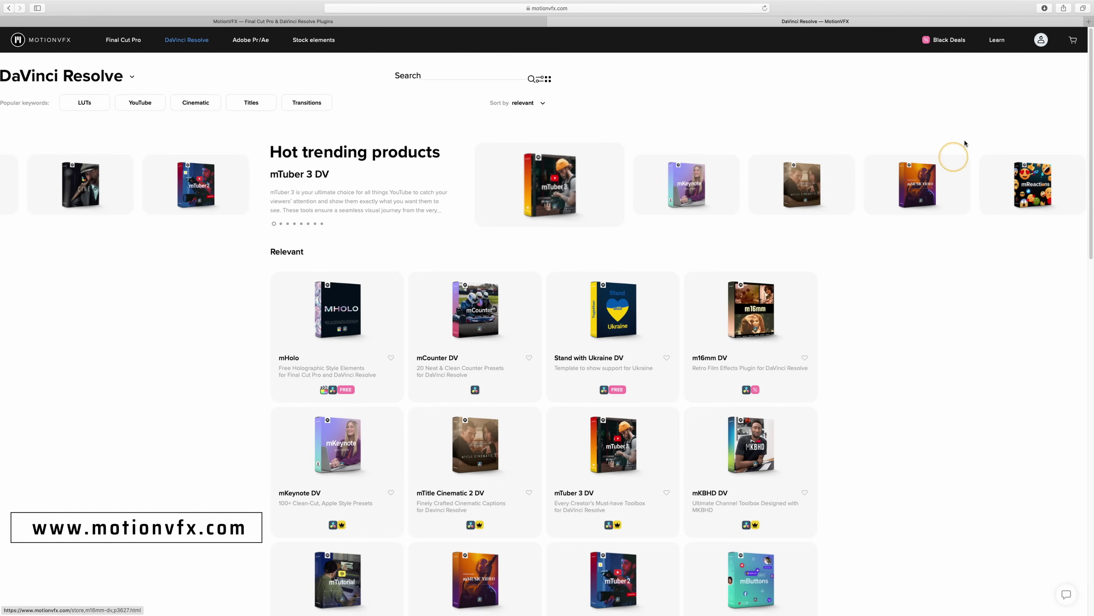
- Scroll through the MotionVFX DaVinci Resolve catalogue and open the free mHolo product card
{"action": "left_click_drag", "start_coordinate": [1089, 112], "coordinate": [1048, 514]}
{"action": "scroll", "coordinate": [1048, 513], "scroll_direction": "down", "scroll_amount": 5}
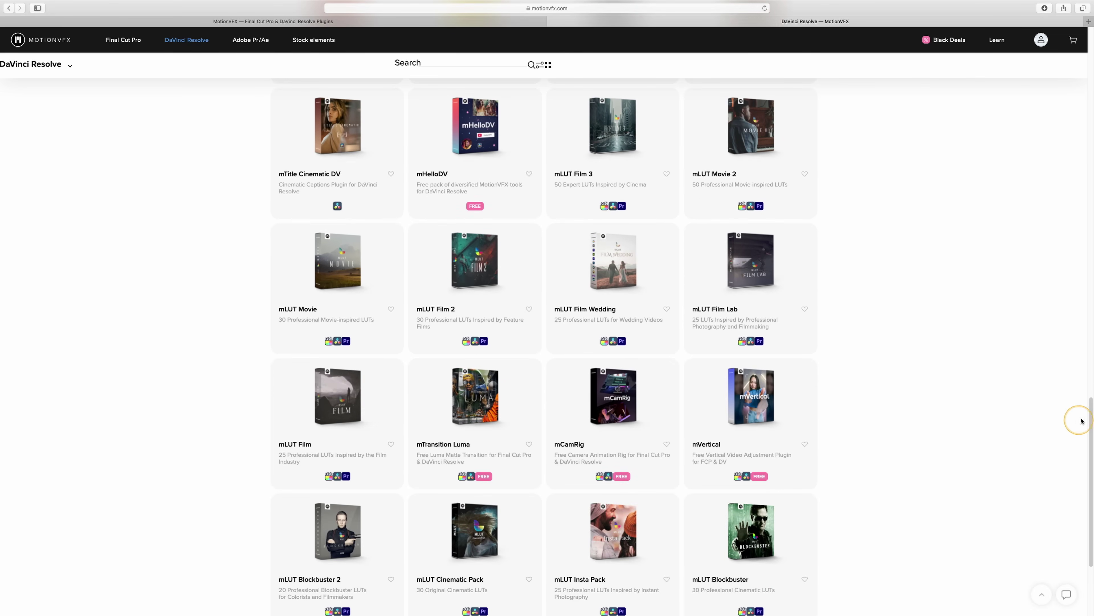
{"action": "left_click_drag", "start_coordinate": [1091, 426], "coordinate": [1049, 58]}
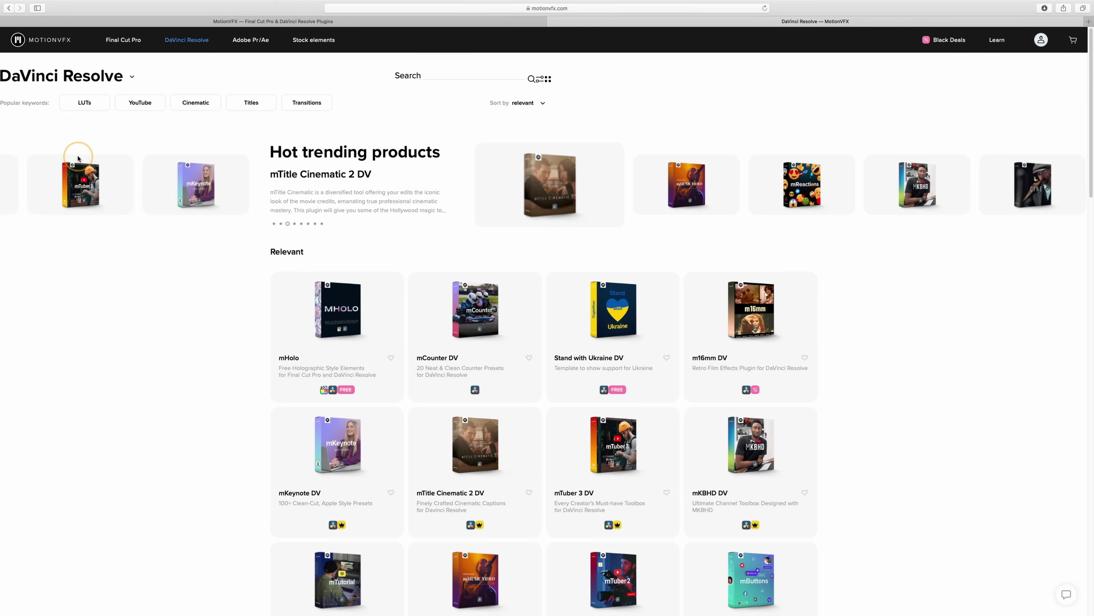
{"action": "left_click", "coordinate": [586, 532]}
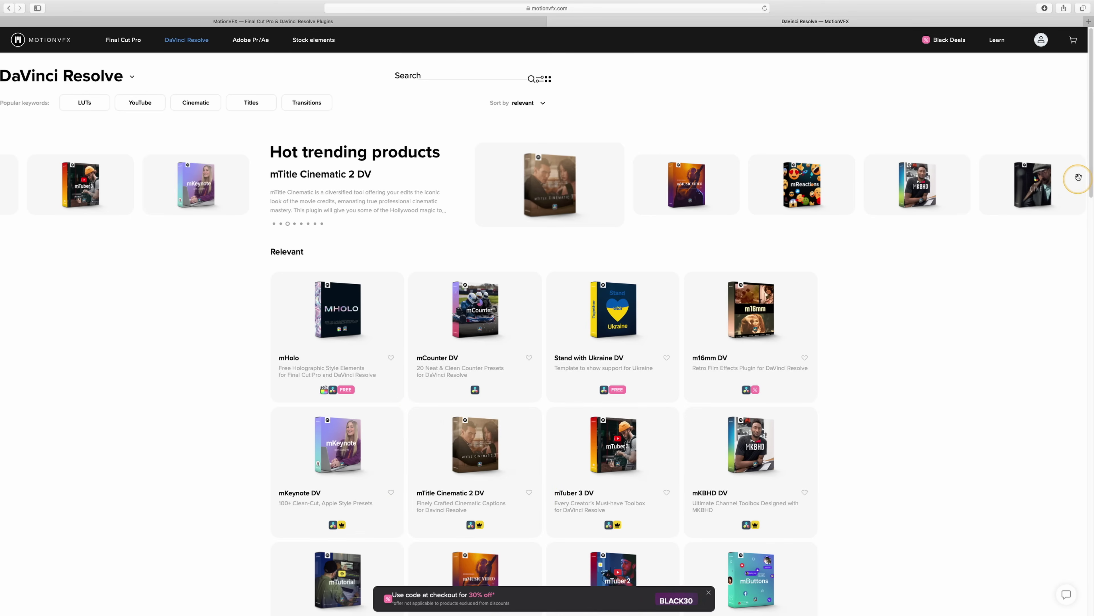
{"action": "left_click_drag", "start_coordinate": [1088, 185], "coordinate": [1076, 229]}
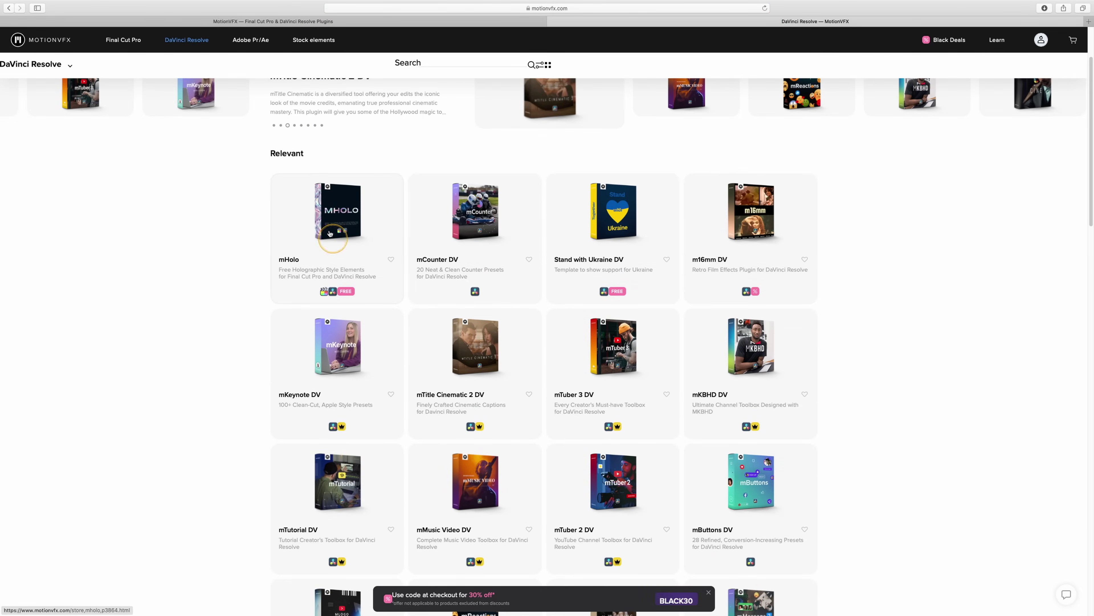
- Open the free mHolo page, then the free mMatrix product page, and review it
{"action": "left_click", "coordinate": [336, 223]}
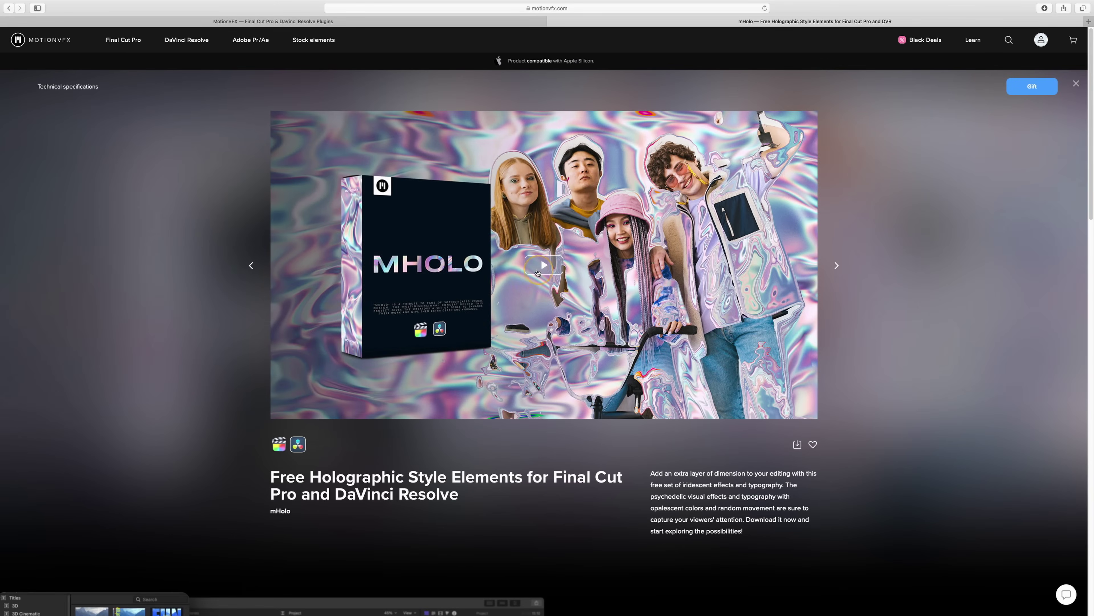
{"action": "scroll", "coordinate": [158, 264], "scroll_direction": "down", "scroll_amount": 10}
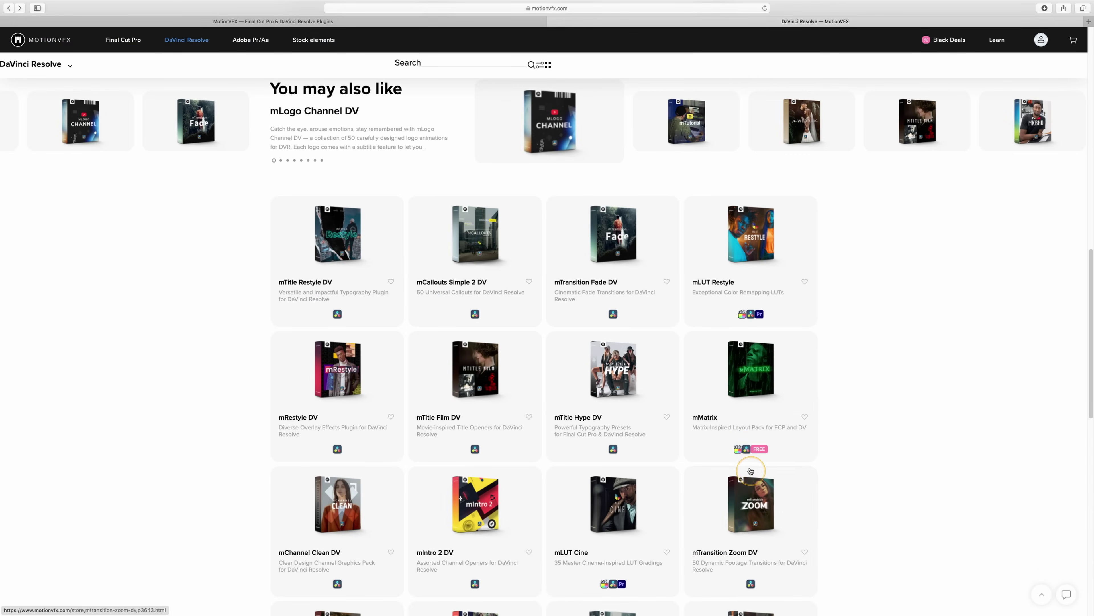
{"action": "left_click", "coordinate": [759, 379]}
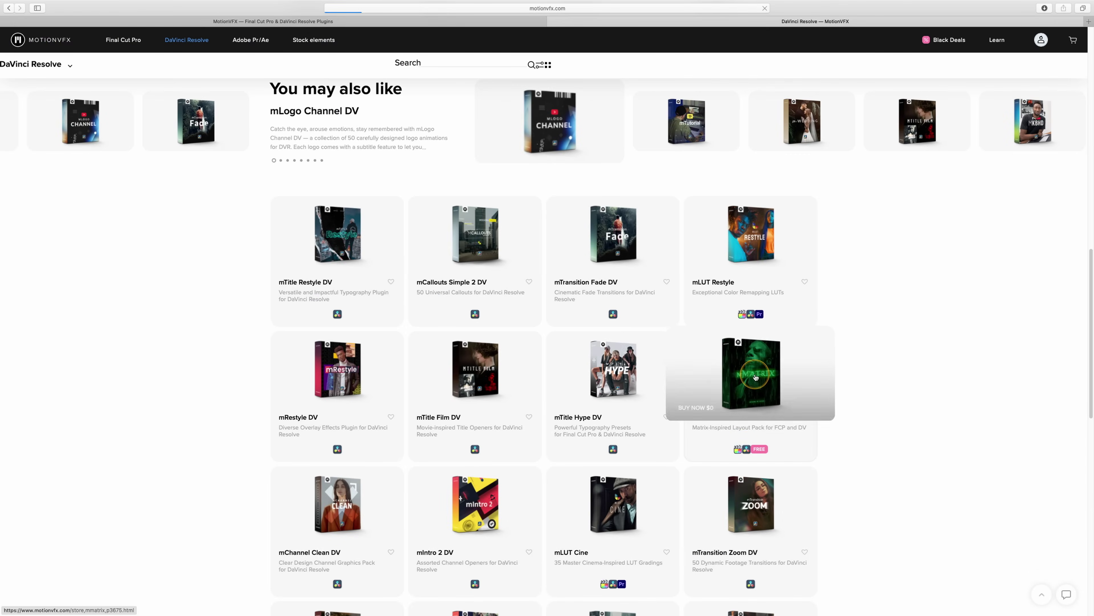
{"action": "scroll", "coordinate": [1073, 173], "scroll_direction": "down", "scroll_amount": 15}
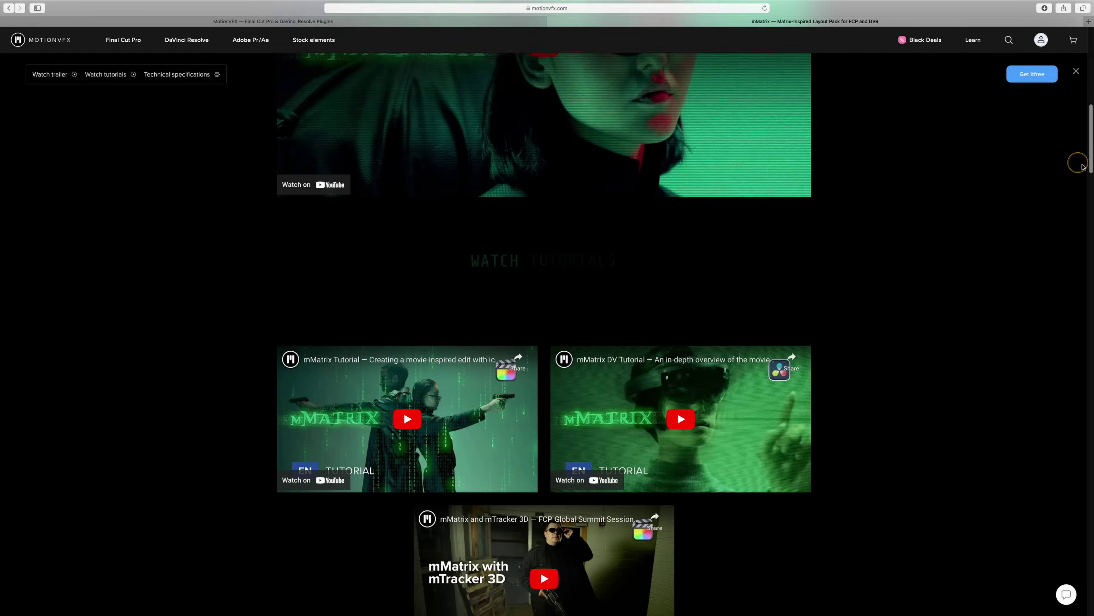
{"action": "scroll", "coordinate": [1076, 188], "scroll_direction": "up", "scroll_amount": 10}
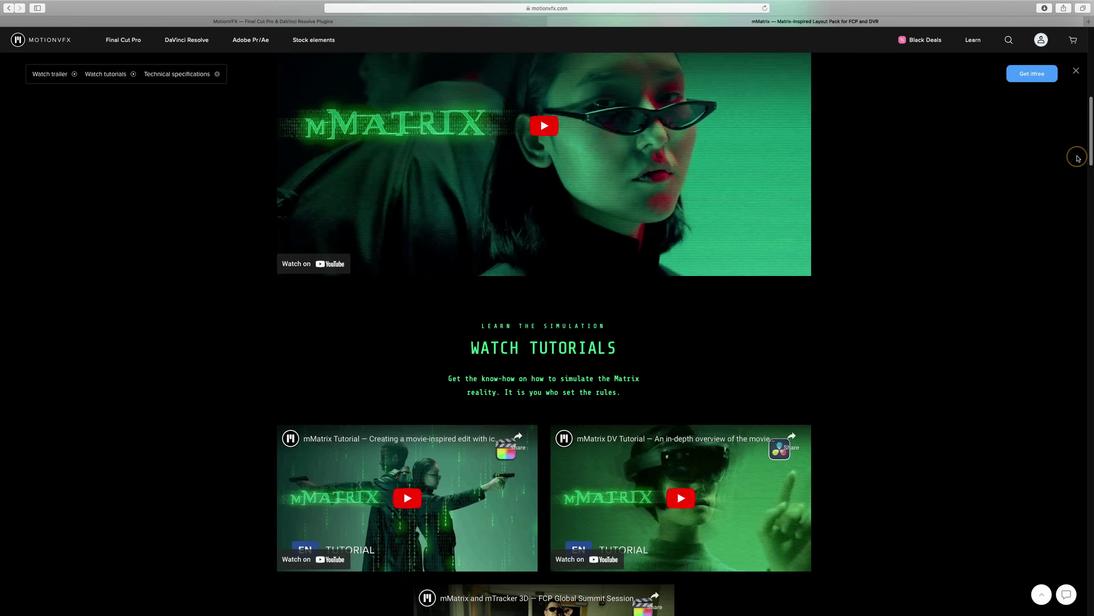
{"action": "scroll", "coordinate": [1079, 141], "scroll_direction": "up", "scroll_amount": 2}
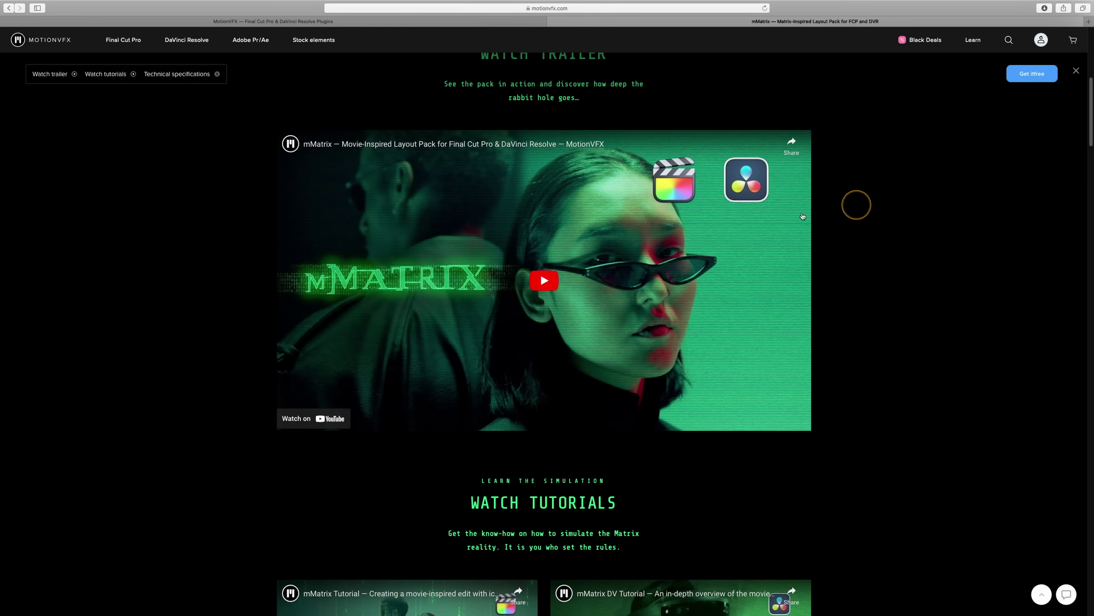
- Get mMatrix free, complete the $0 order in the cart, and allow mInstaller to open
{"action": "left_click", "coordinate": [1026, 78]}
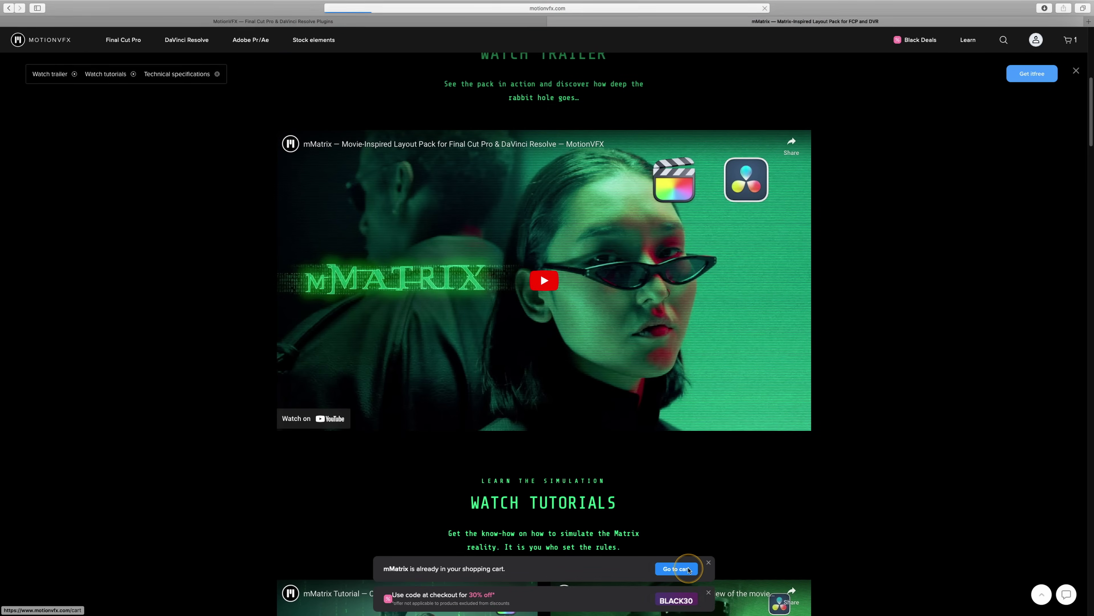
{"action": "left_click", "coordinate": [677, 568]}
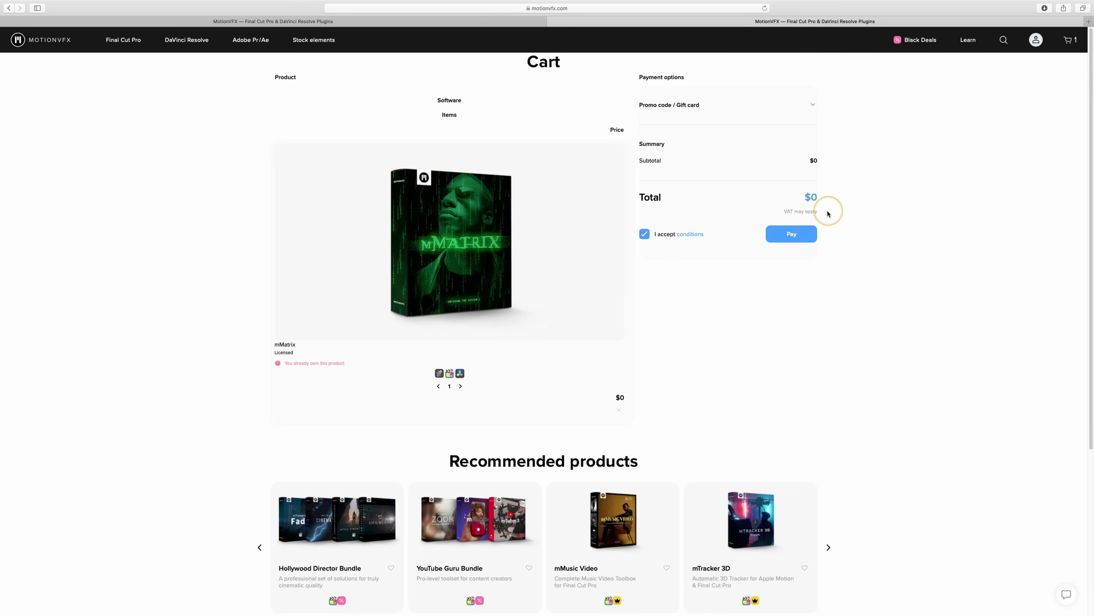
{"action": "left_click", "coordinate": [797, 235]}
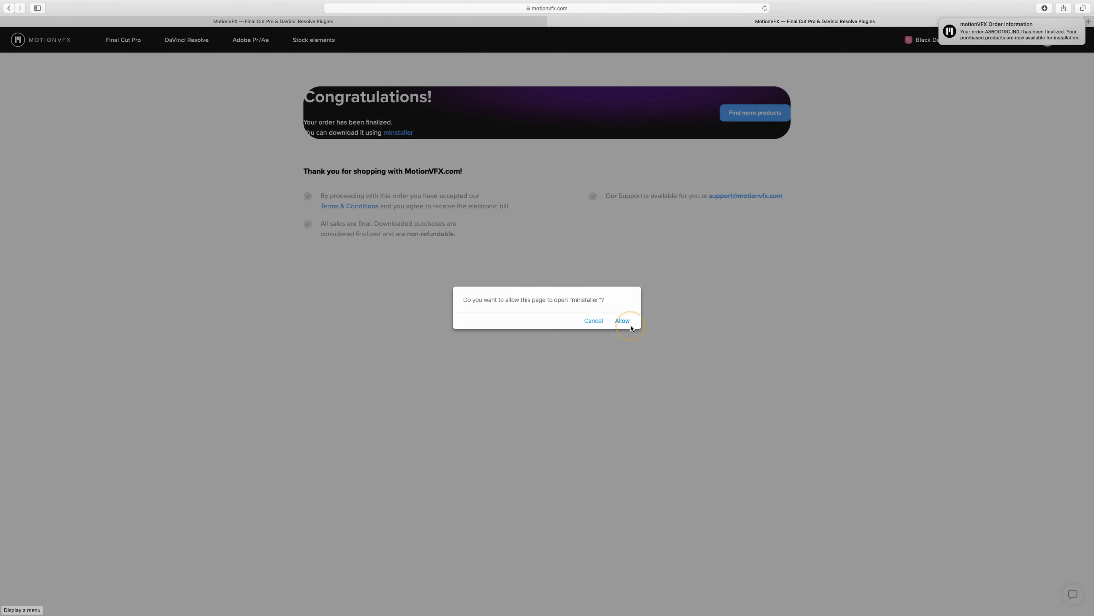
{"action": "left_click", "coordinate": [623, 322]}
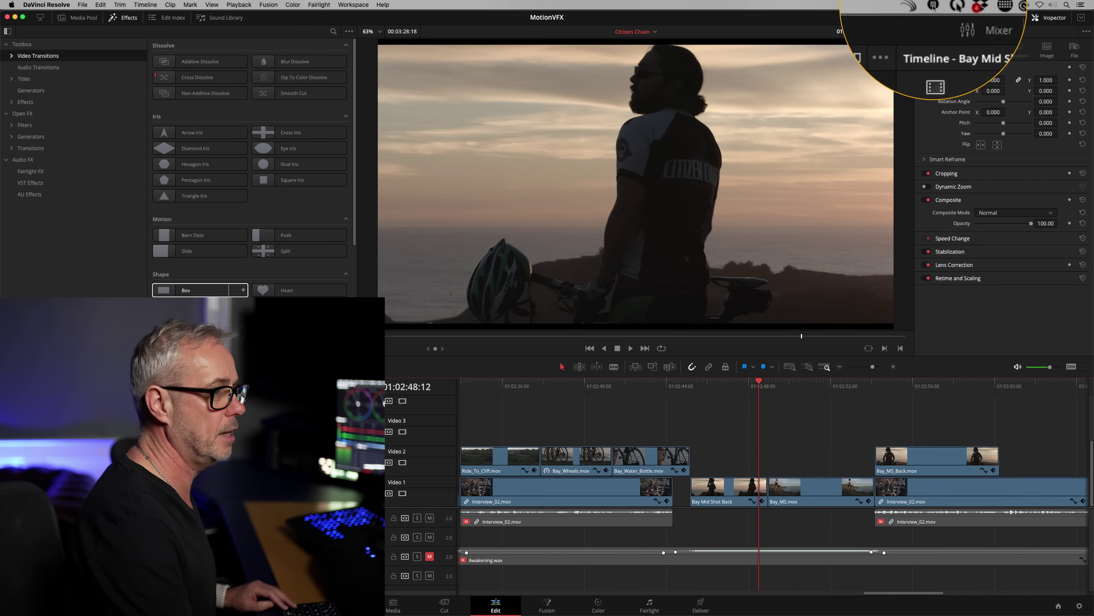
- Open mInstaller's My Products and scroll through the plugins' Install/Installed states
{"action": "left_click", "coordinate": [934, 5]}
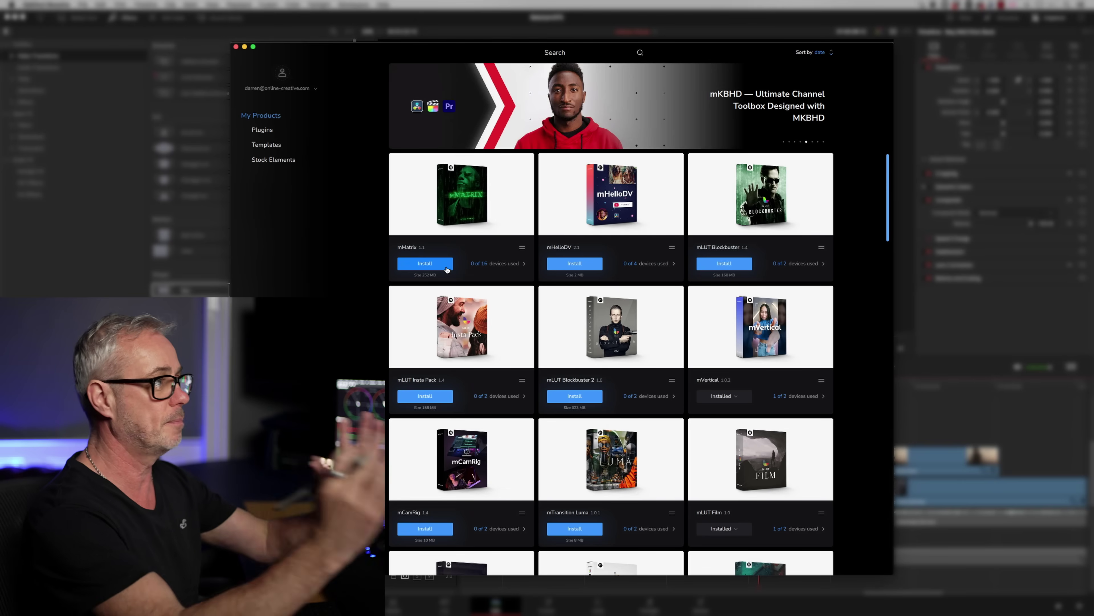
{"action": "left_click", "coordinate": [610, 416]}
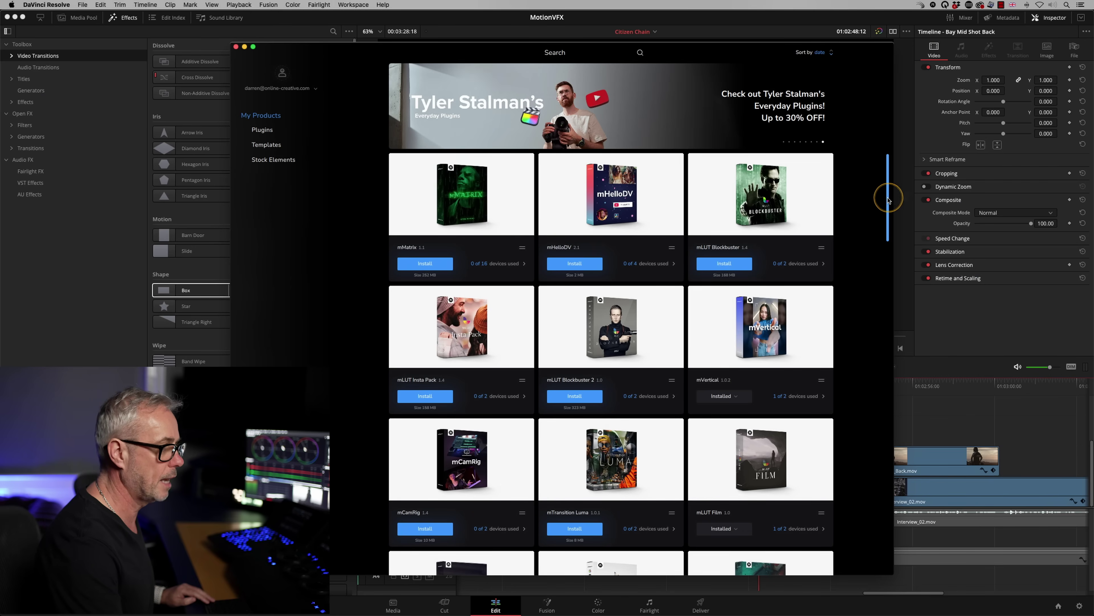
{"action": "left_click_drag", "start_coordinate": [888, 199], "coordinate": [858, 448]}
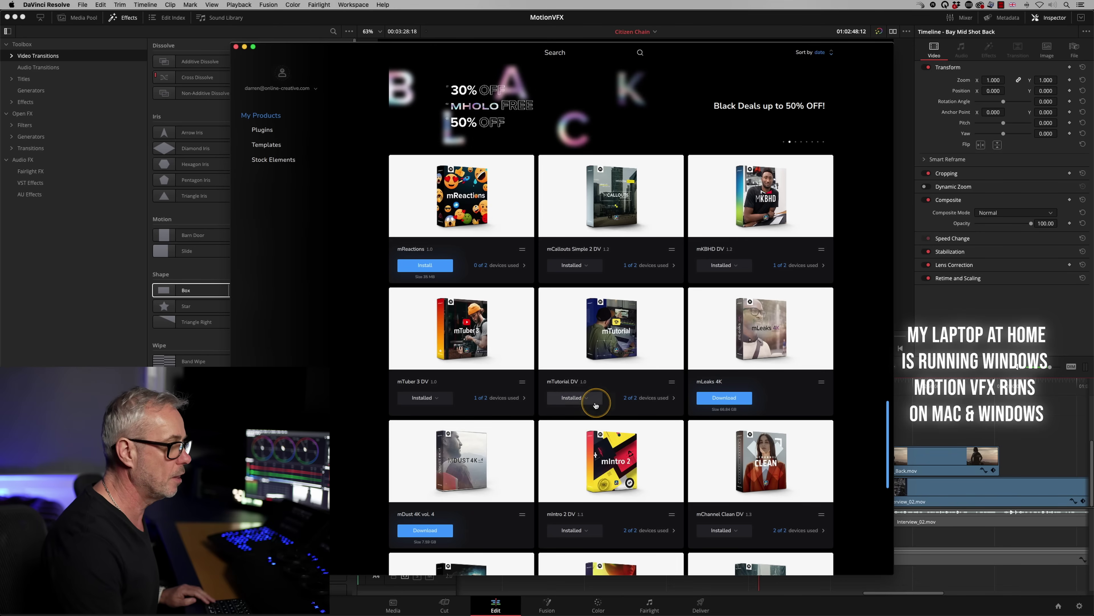
- Check which devices have mTutorial DV activated, then close the device list
{"action": "left_click", "coordinate": [642, 398]}
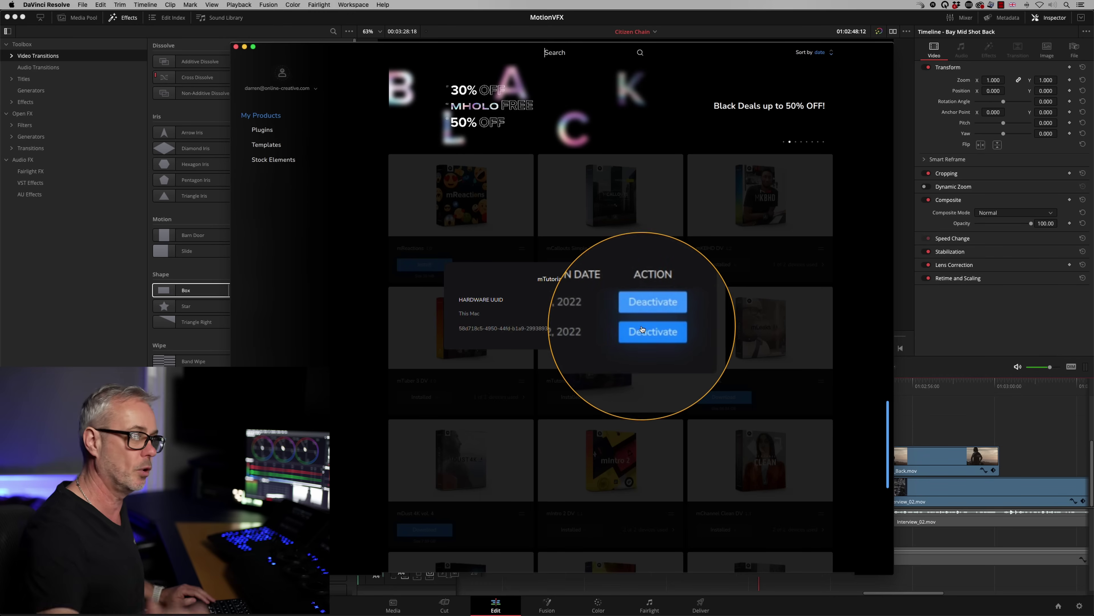
{"action": "left_click", "coordinate": [634, 377]}
{"action": "left_click", "coordinate": [672, 382]}
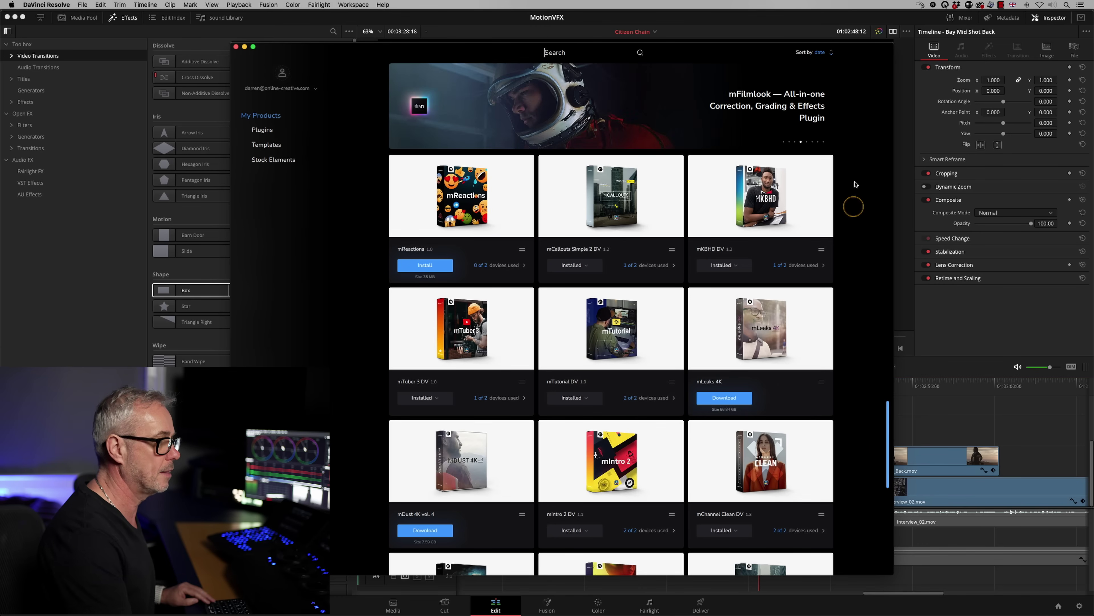
- Scroll the product list, view the owned Stock Elements, then return to My Products
{"action": "left_click_drag", "start_coordinate": [888, 450], "coordinate": [855, 63]}
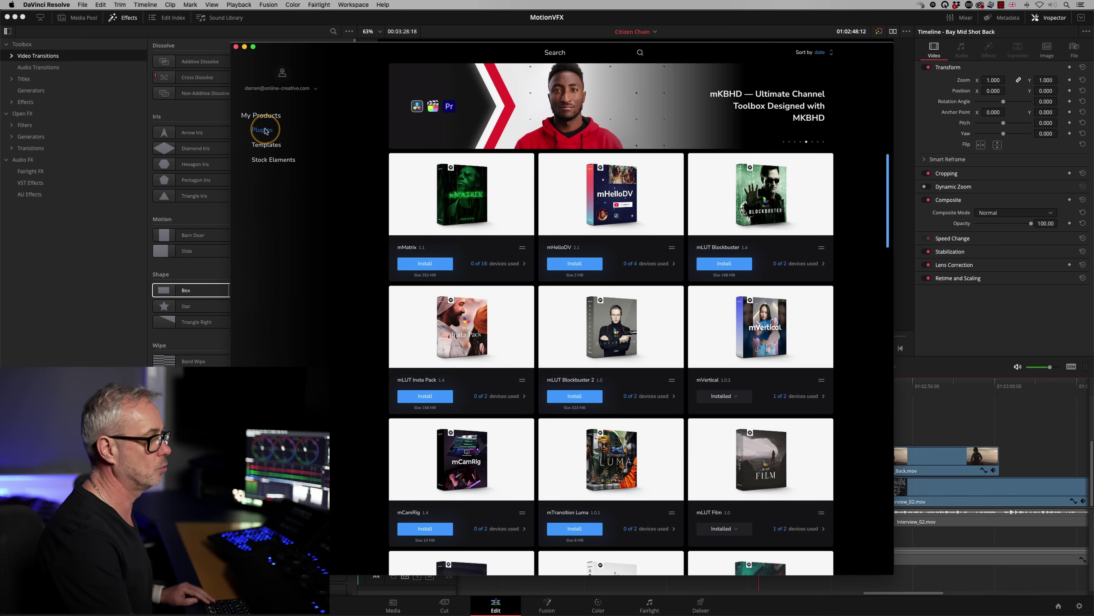
{"action": "left_click", "coordinate": [281, 160]}
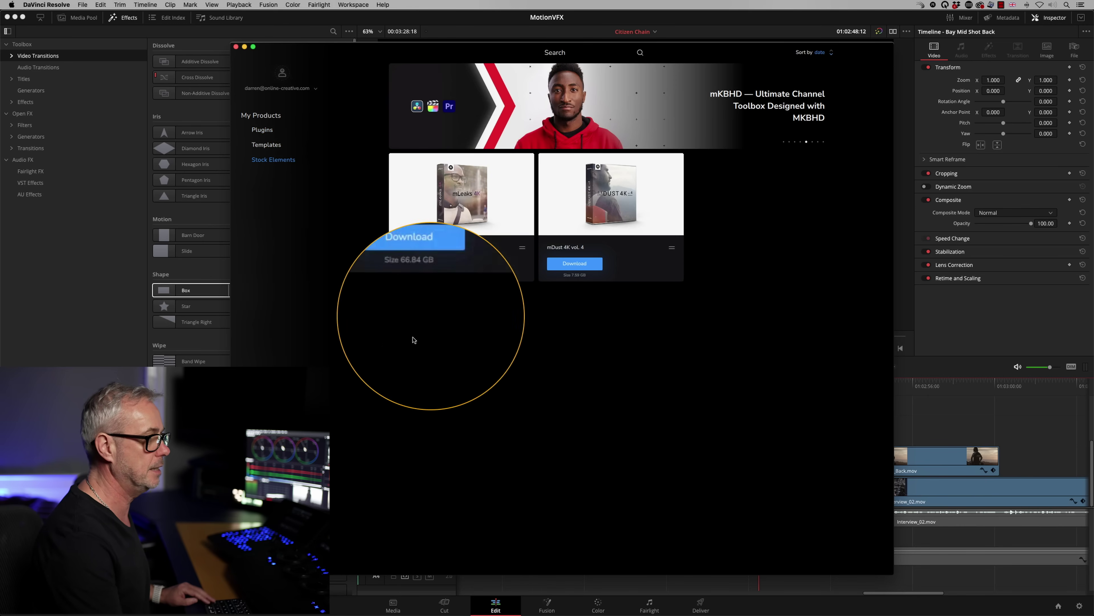
{"action": "left_click", "coordinate": [258, 116]}
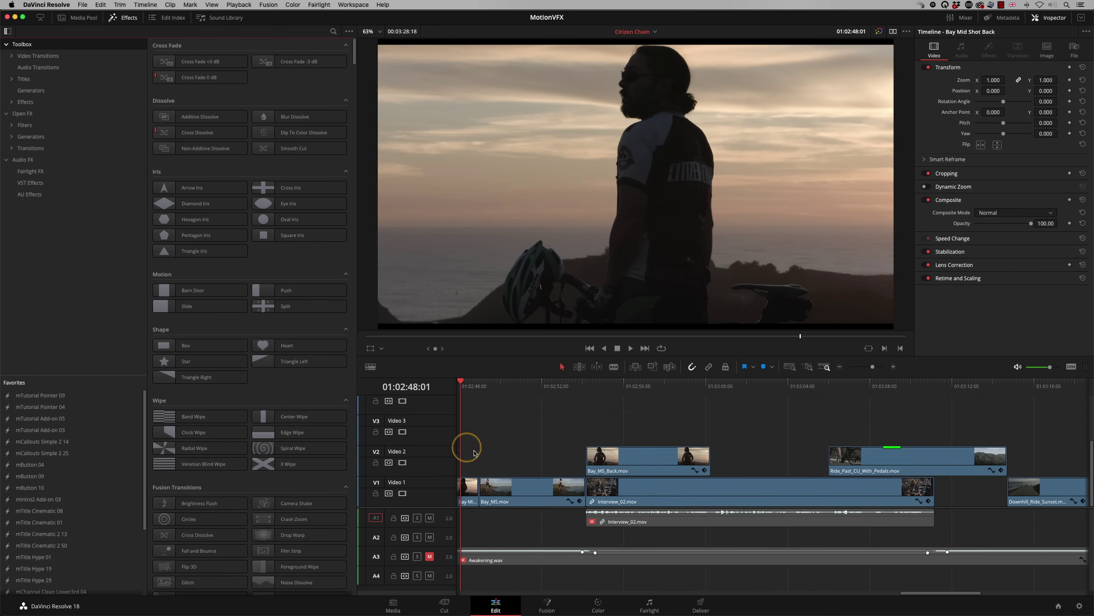
- Expand Video Transitions > MotionVFX, view the mChannel Clean and mKBHD packs, then show Titles
{"action": "left_click", "coordinate": [22, 68]}
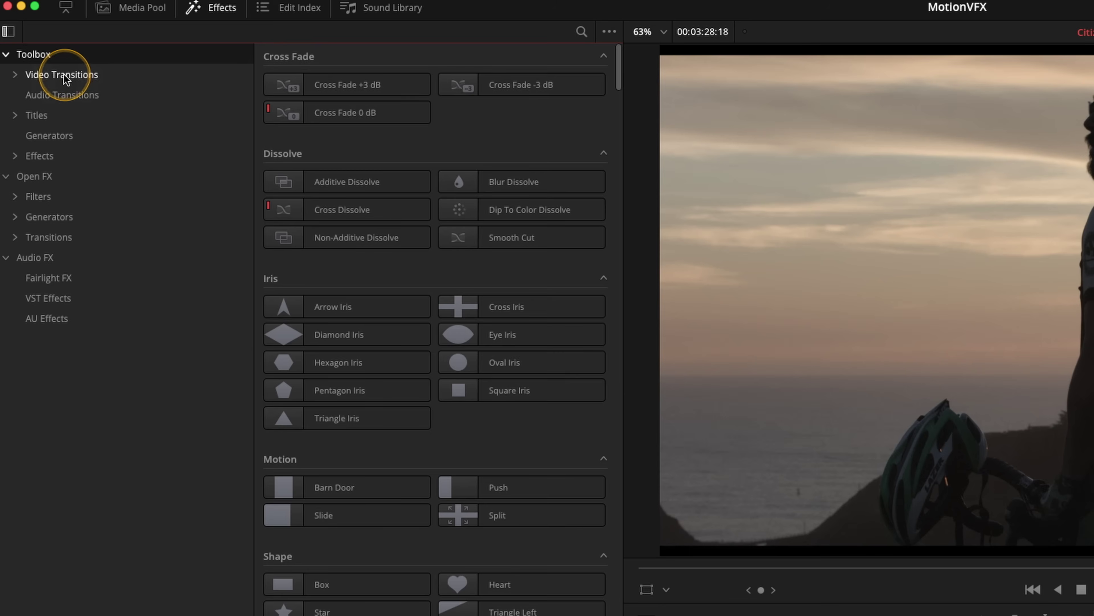
{"action": "left_click", "coordinate": [40, 58]}
{"action": "left_click", "coordinate": [15, 76]}
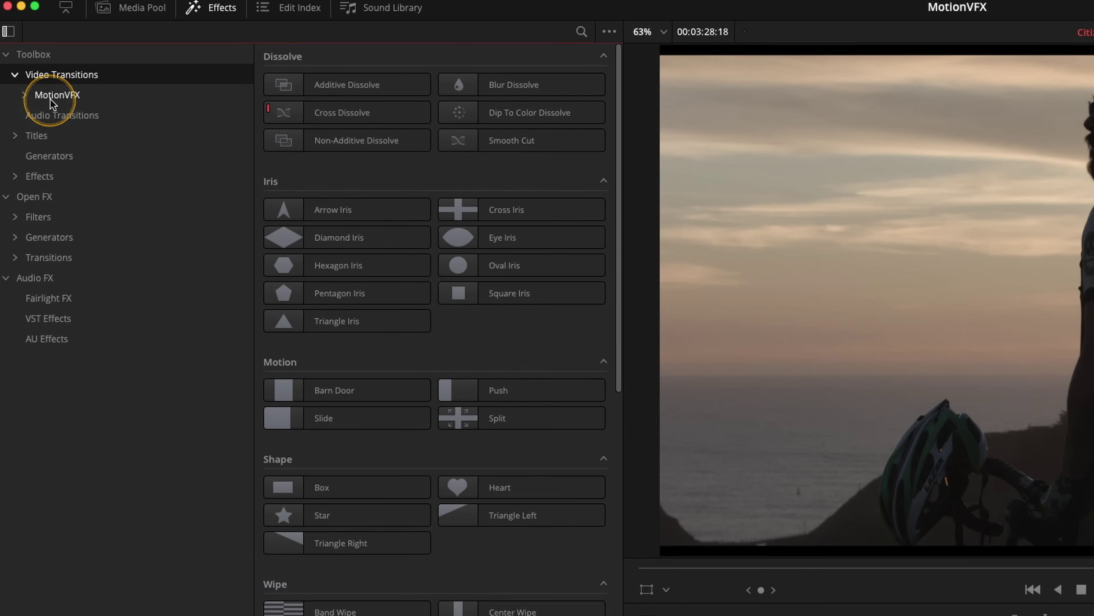
{"action": "left_click", "coordinate": [50, 96]}
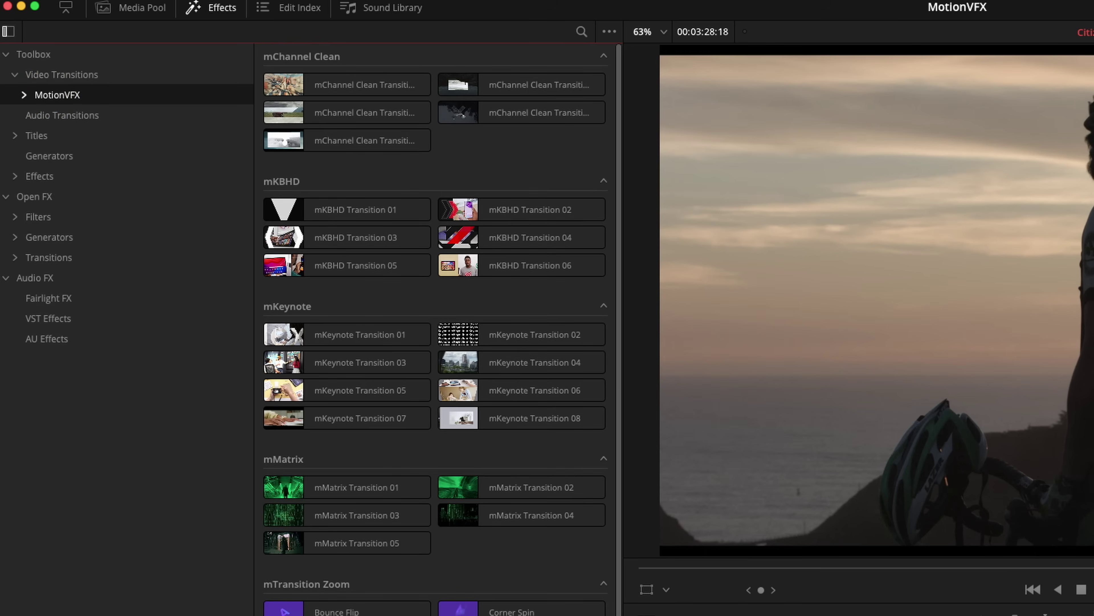
{"action": "left_click", "coordinate": [25, 96]}
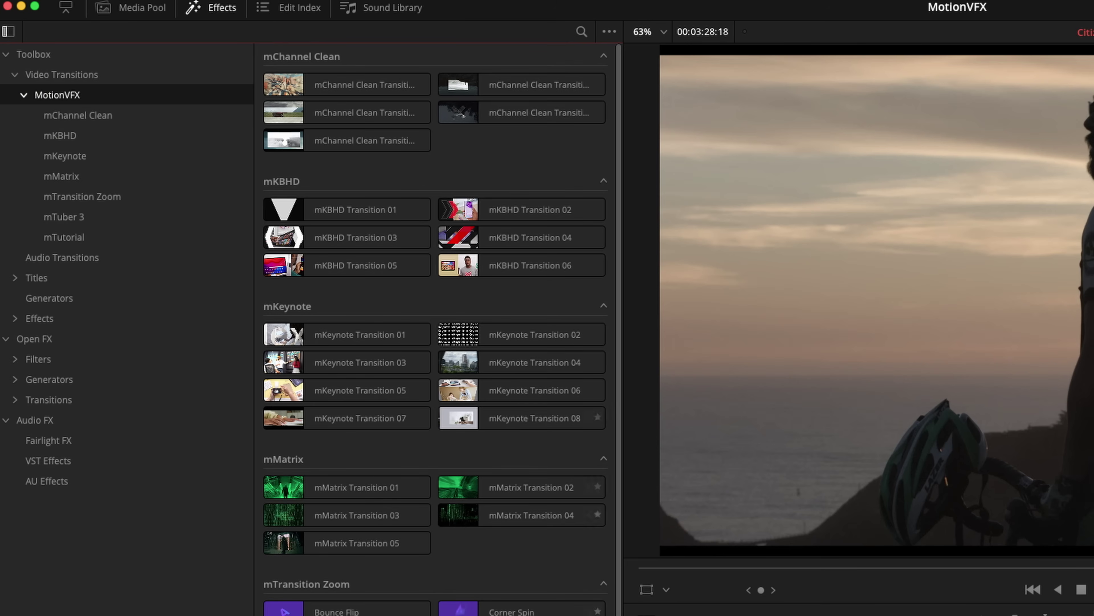
{"action": "left_click", "coordinate": [72, 119]}
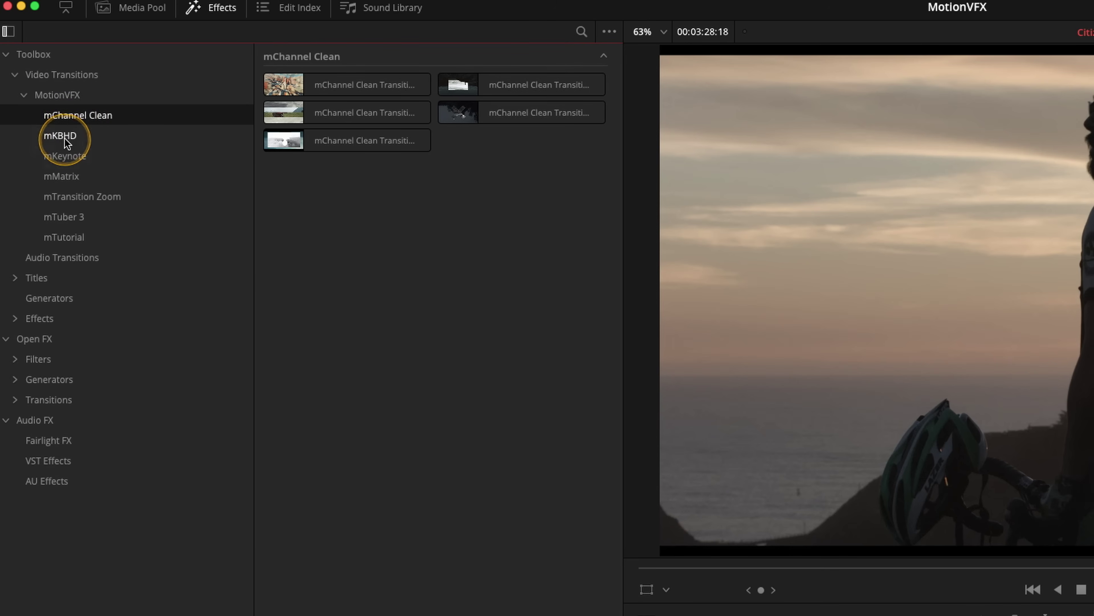
{"action": "left_click", "coordinate": [80, 141]}
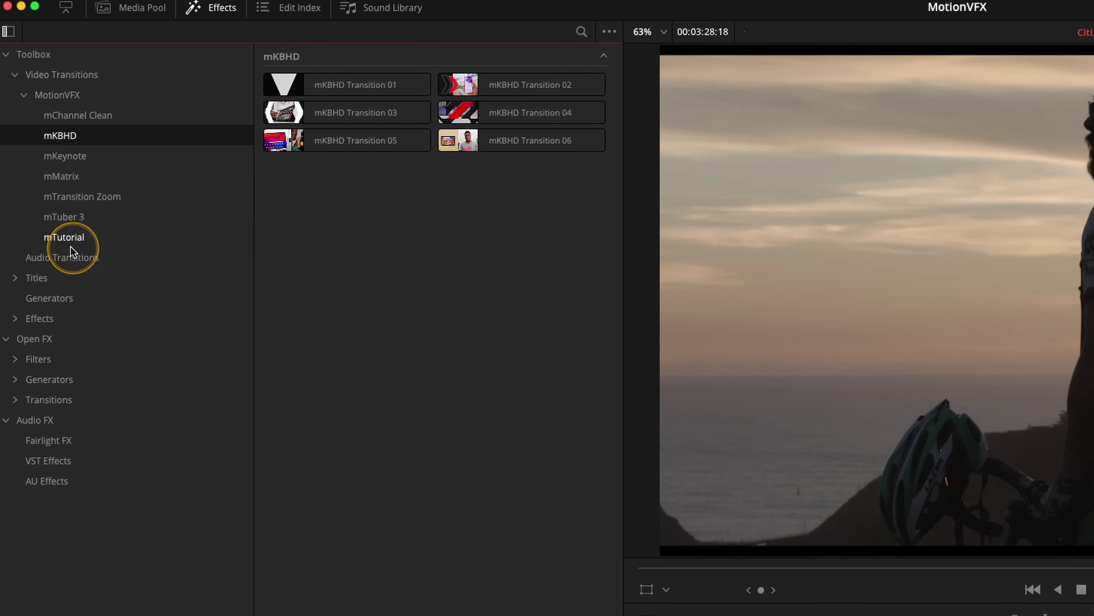
{"action": "left_click", "coordinate": [38, 279]}
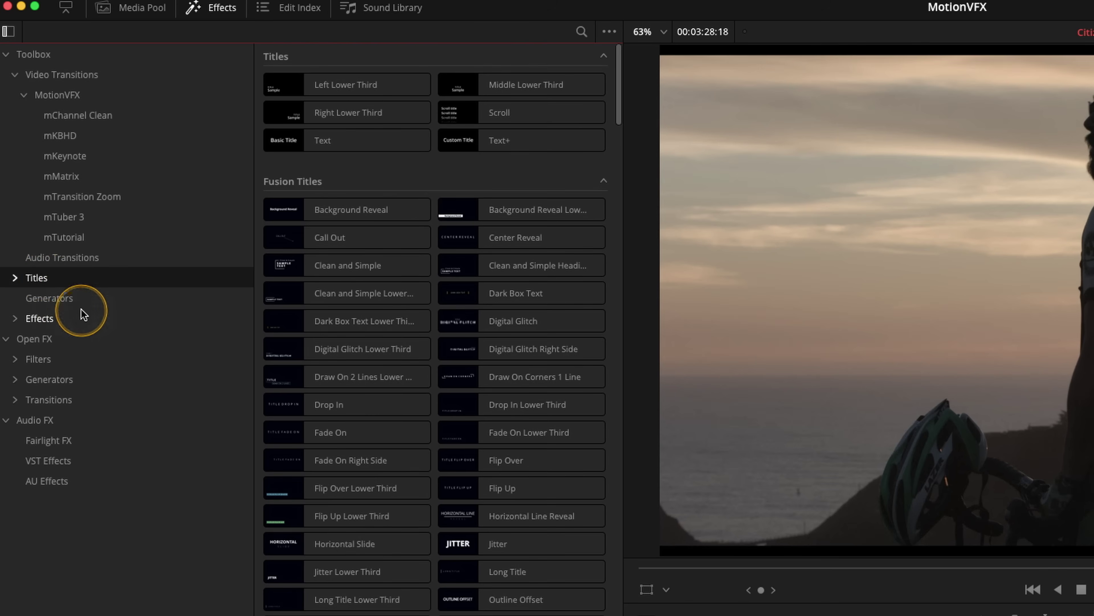
- Browse the MotionVFX title packs: mButtons, mChannel Clean, mIntro 2 and mKBHD
{"action": "left_click", "coordinate": [15, 278]}
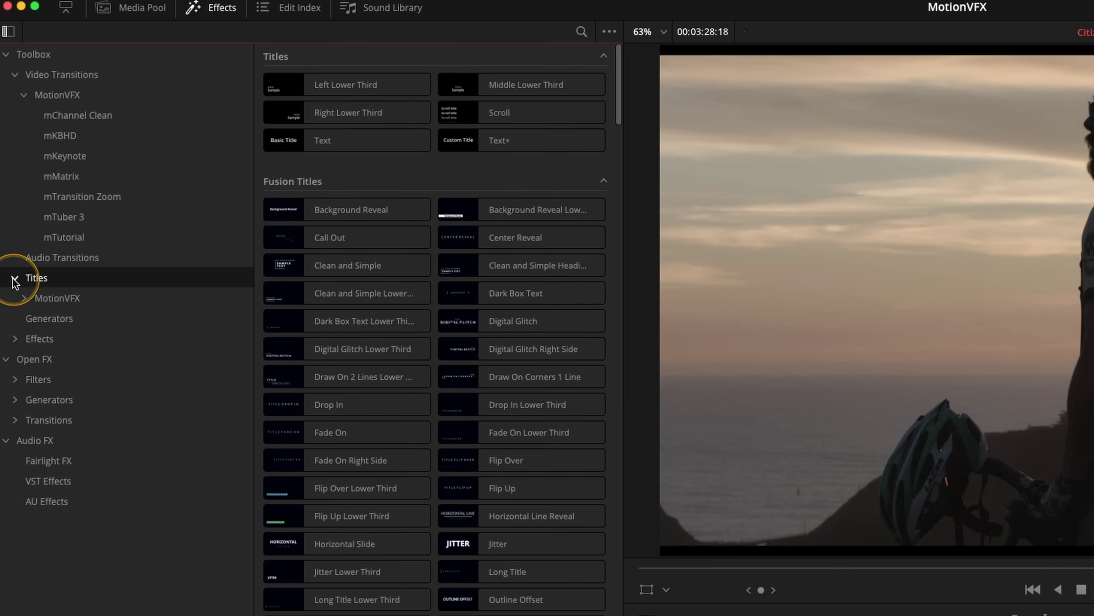
{"action": "left_click", "coordinate": [60, 303]}
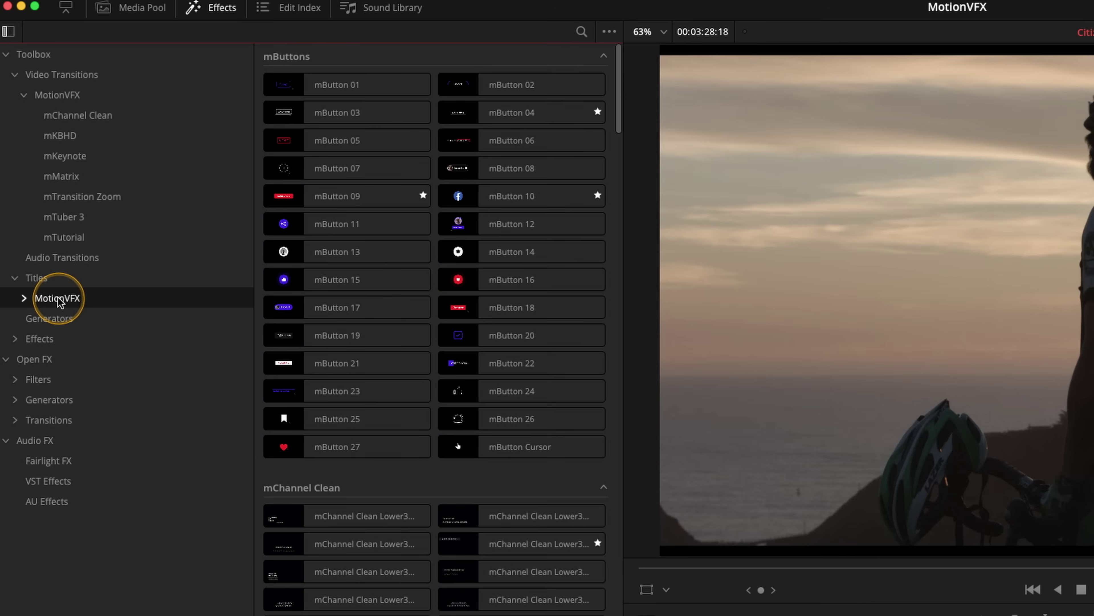
{"action": "left_click", "coordinate": [25, 298]}
{"action": "left_click", "coordinate": [64, 325]}
{"action": "left_click", "coordinate": [76, 343]}
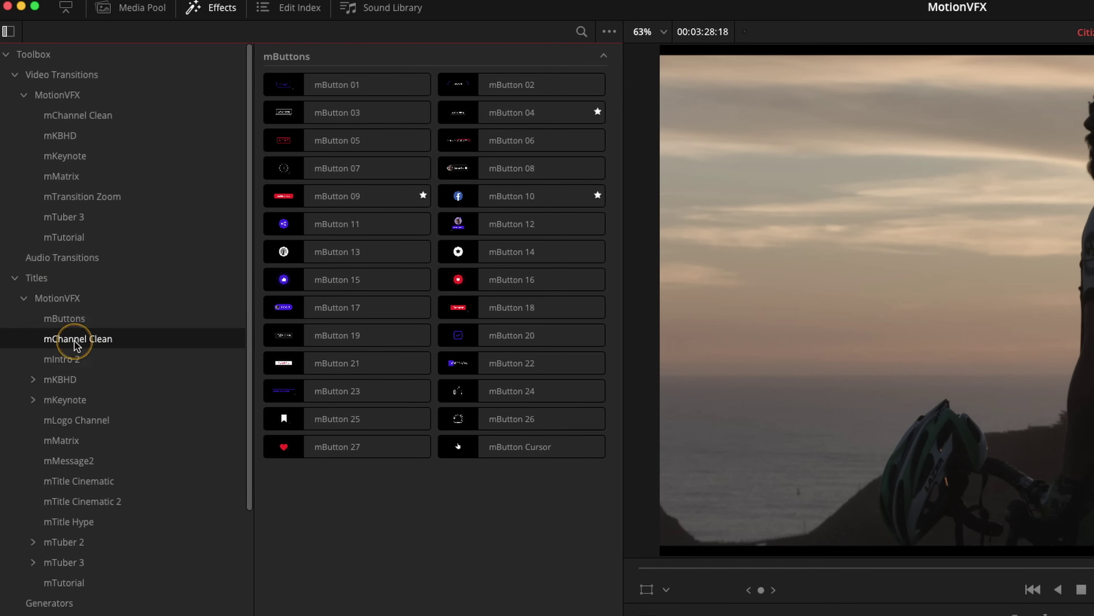
{"action": "left_click", "coordinate": [71, 364]}
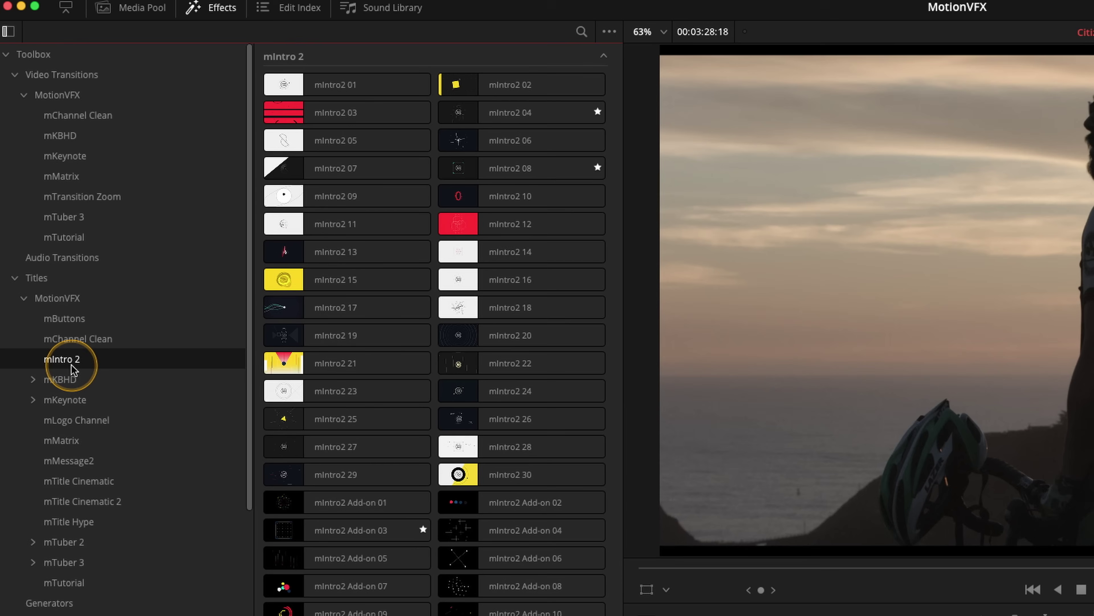
{"action": "left_click", "coordinate": [76, 386]}
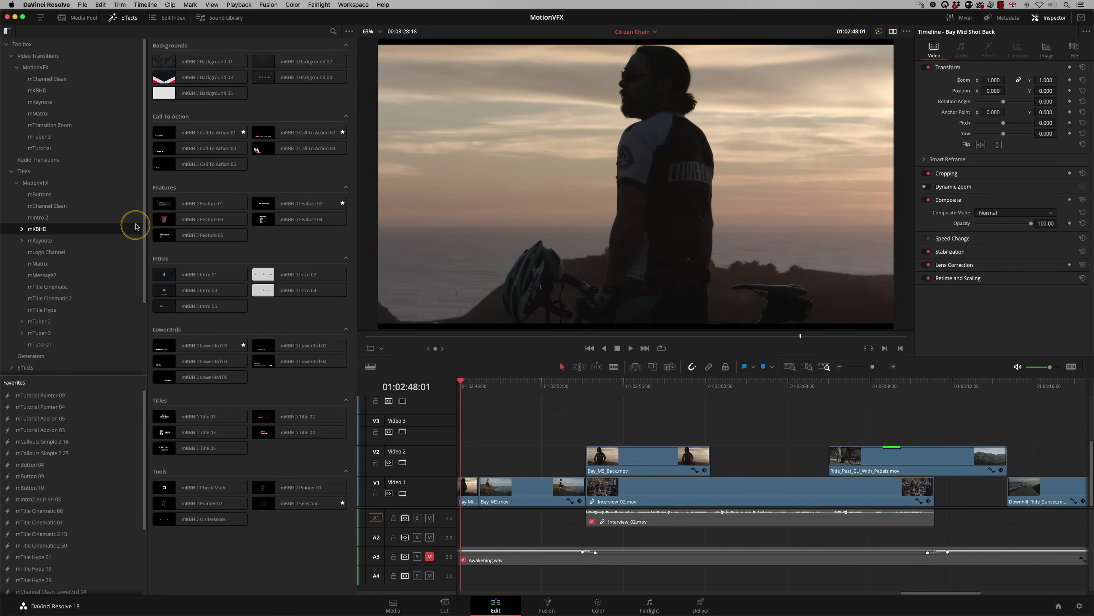
{"action": "left_click_drag", "start_coordinate": [143, 228], "coordinate": [140, 276]}
- Browse the MotionVFX mKBHD effects, then apply mMatrix Transition 03 to the Video 1 cut
{"action": "left_click", "coordinate": [27, 278]}
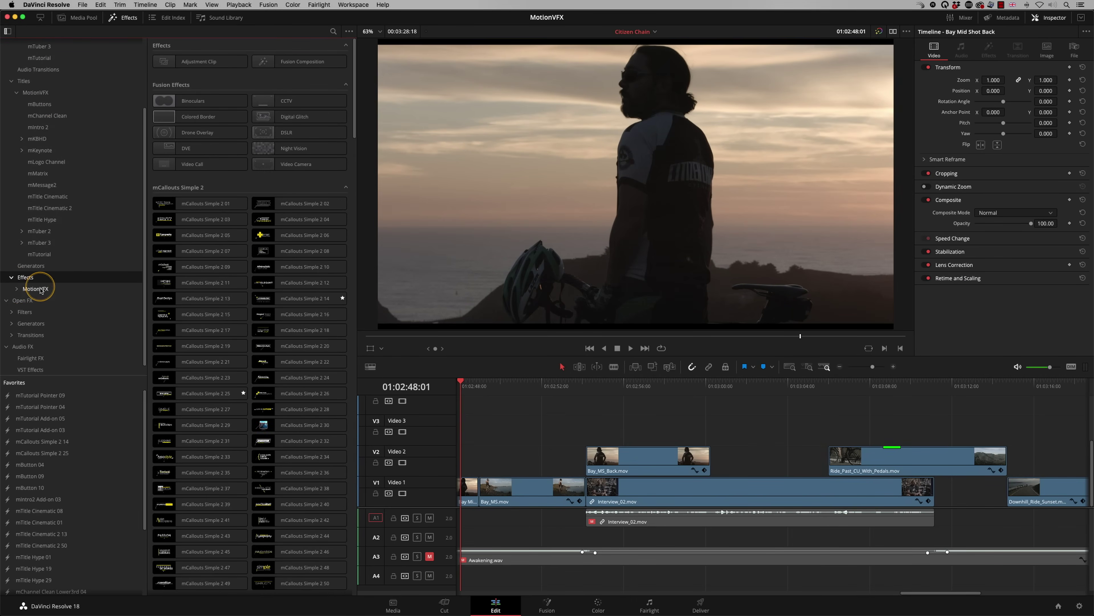
{"action": "left_click", "coordinate": [39, 289]}
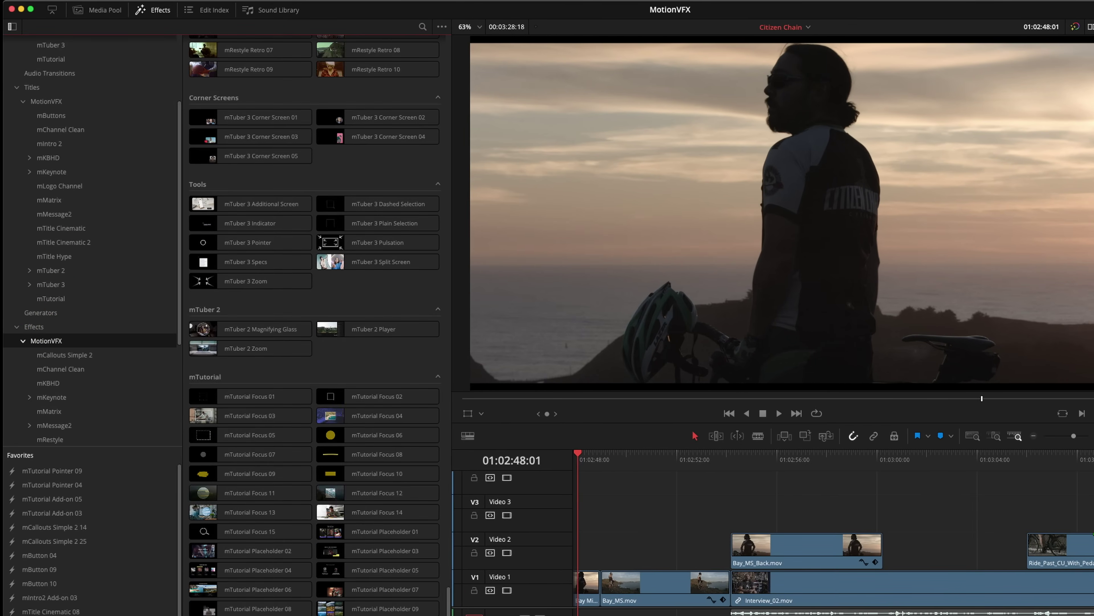
{"action": "scroll", "coordinate": [384, 276], "scroll_direction": "up", "scroll_amount": 10}
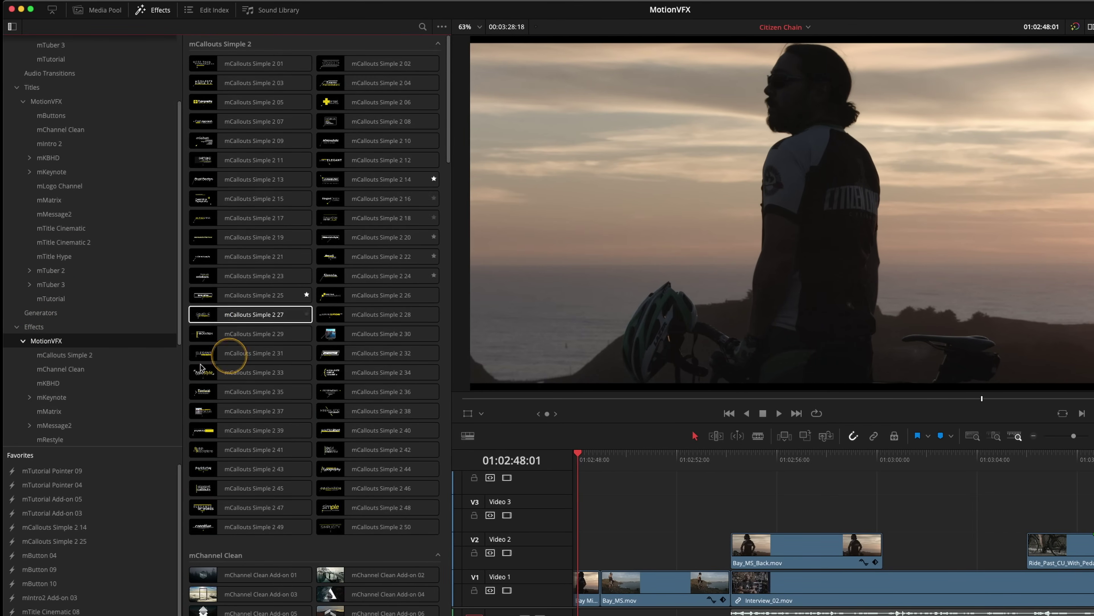
{"action": "left_click", "coordinate": [76, 382]}
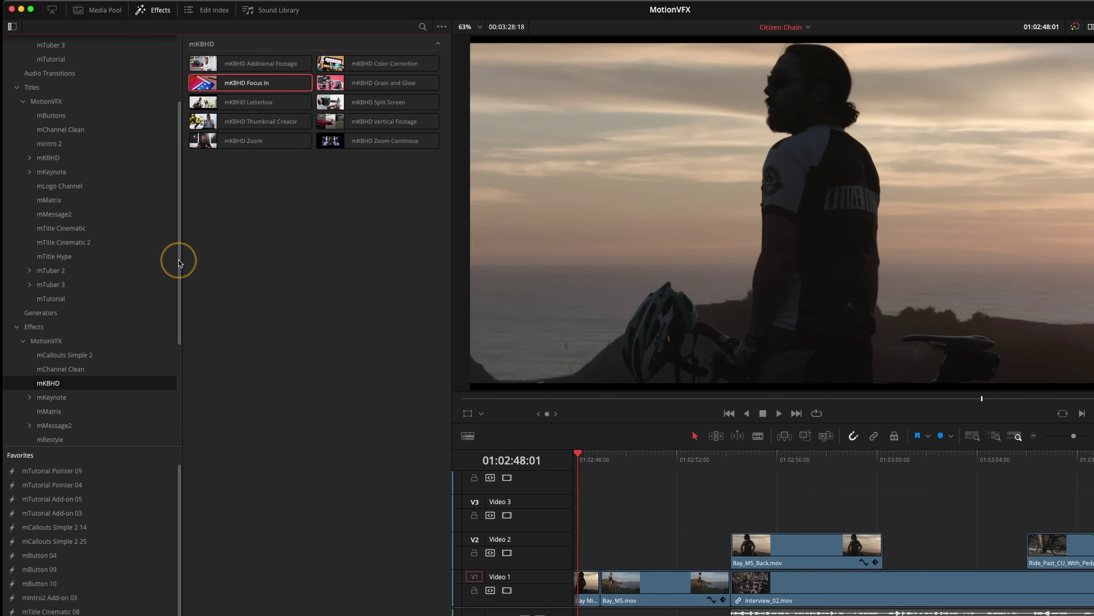
{"action": "left_click_drag", "start_coordinate": [179, 263], "coordinate": [183, 178]}
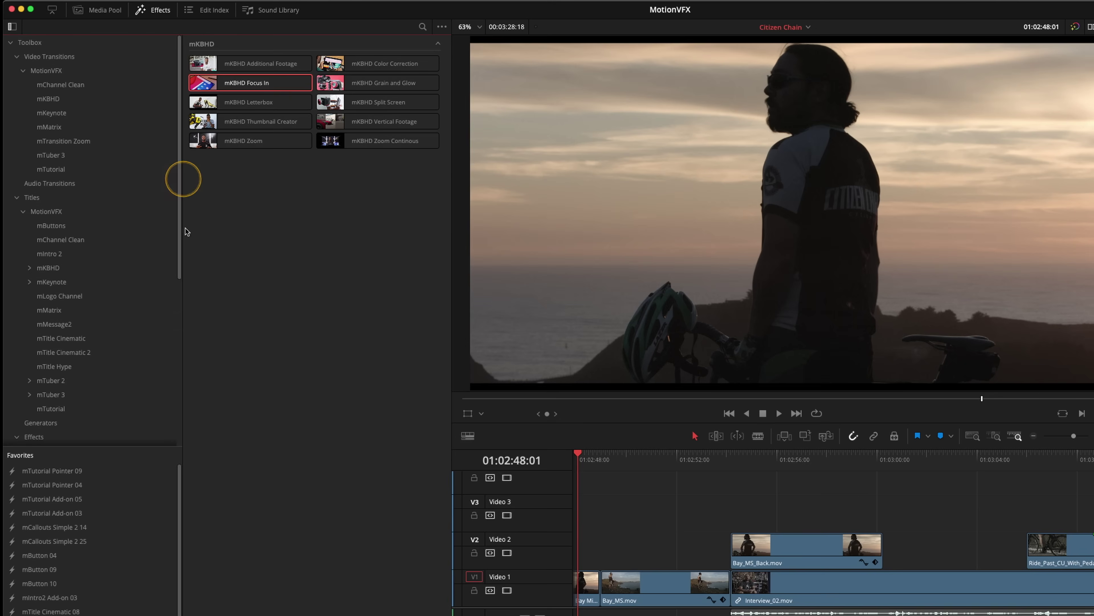
{"action": "left_click", "coordinate": [55, 129]}
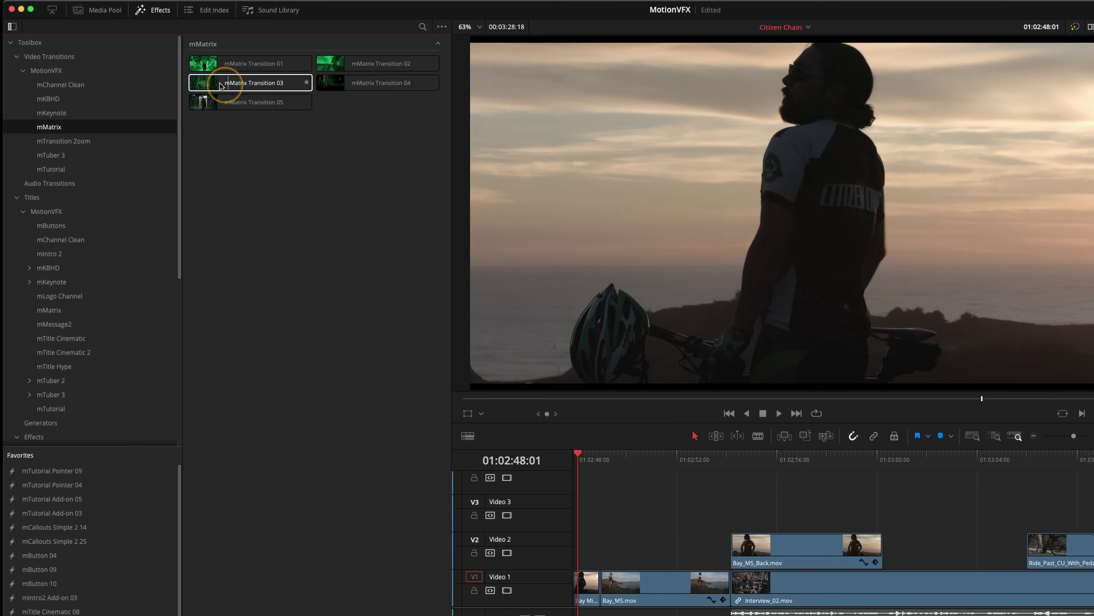
{"action": "double_click", "coordinate": [265, 82]}
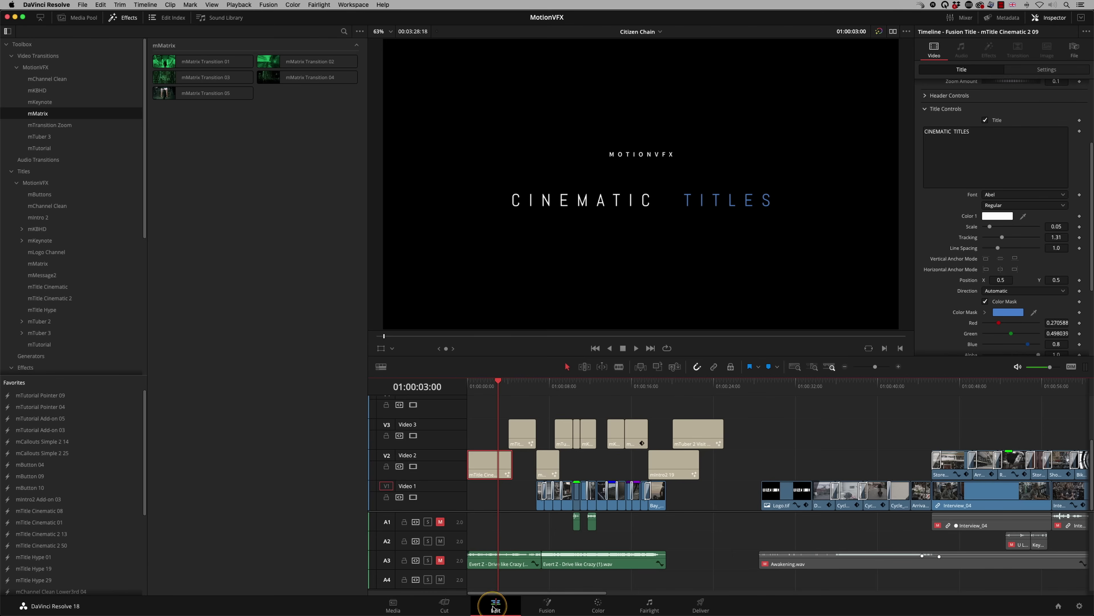
- Change the title text to 'CINEMATIC TITLES 2' and give its colour mask a new blue
{"action": "left_click", "coordinate": [443, 606]}
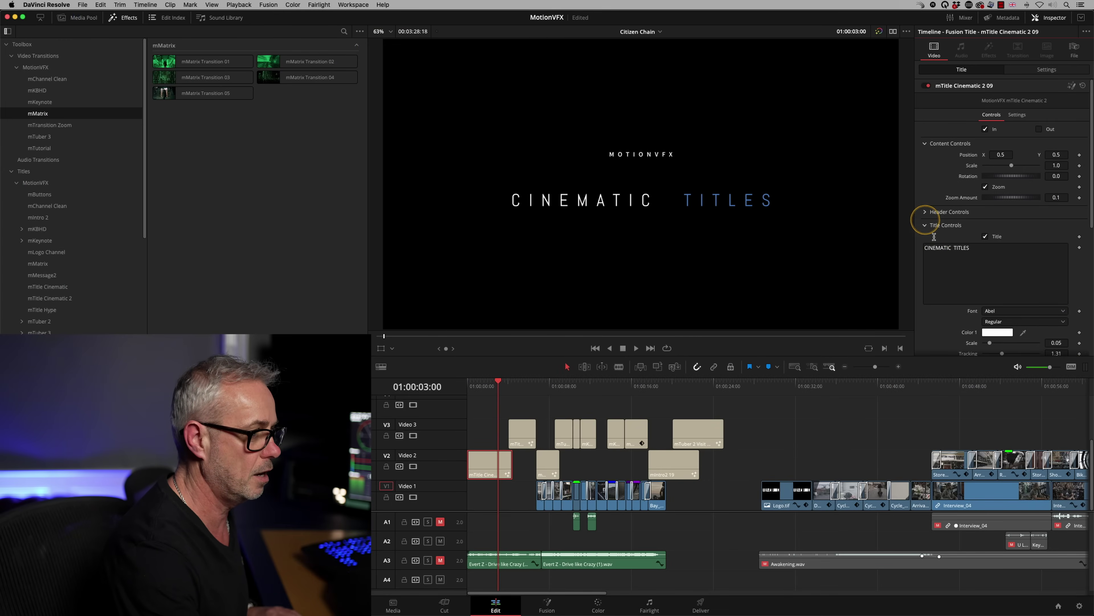
{"action": "left_click", "coordinate": [971, 249]}
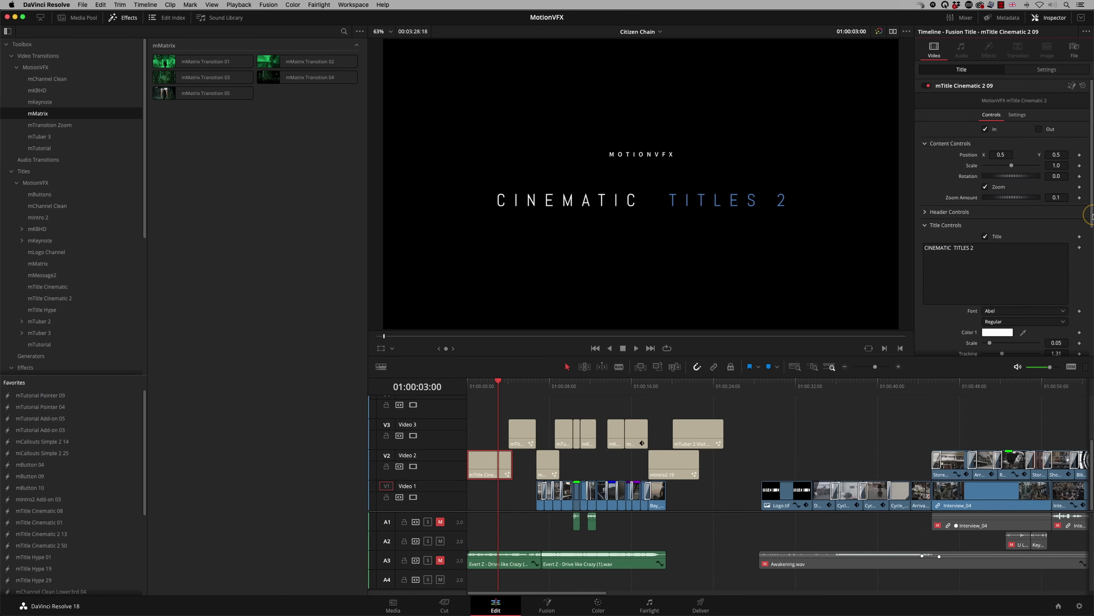
{"action": "left_click_drag", "start_coordinate": [1093, 215], "coordinate": [1077, 313]}
{"action": "left_click", "coordinate": [1008, 248]}
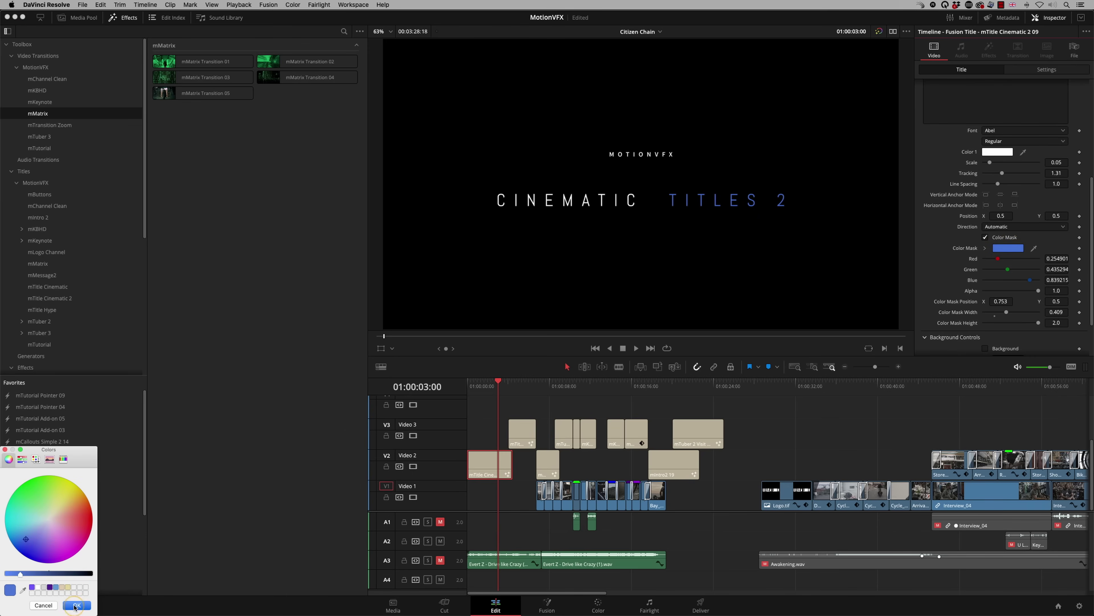
{"action": "left_click", "coordinate": [75, 606]}
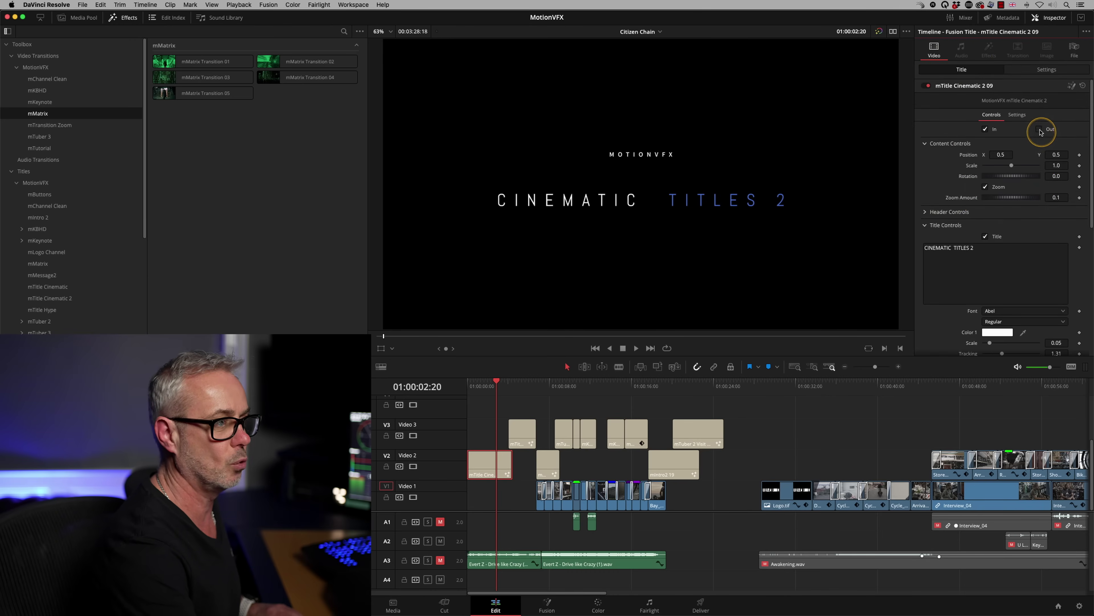
- Replay the title animation from the start and scale the whole title up slightly
{"action": "left_click_drag", "start_coordinate": [491, 378], "coordinate": [470, 379]}
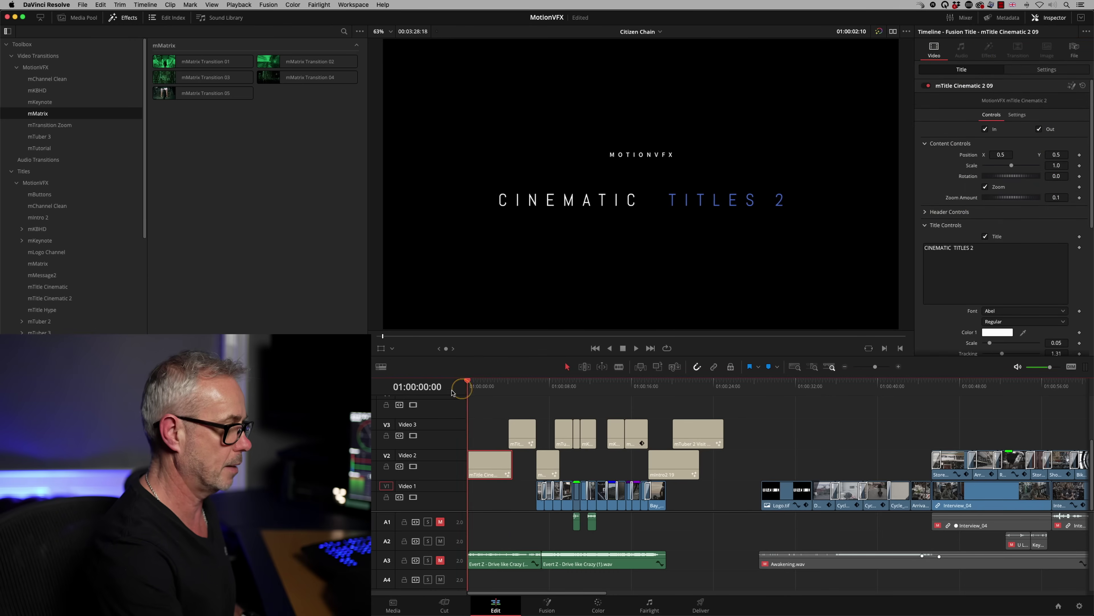
{"action": "key", "text": "space"}
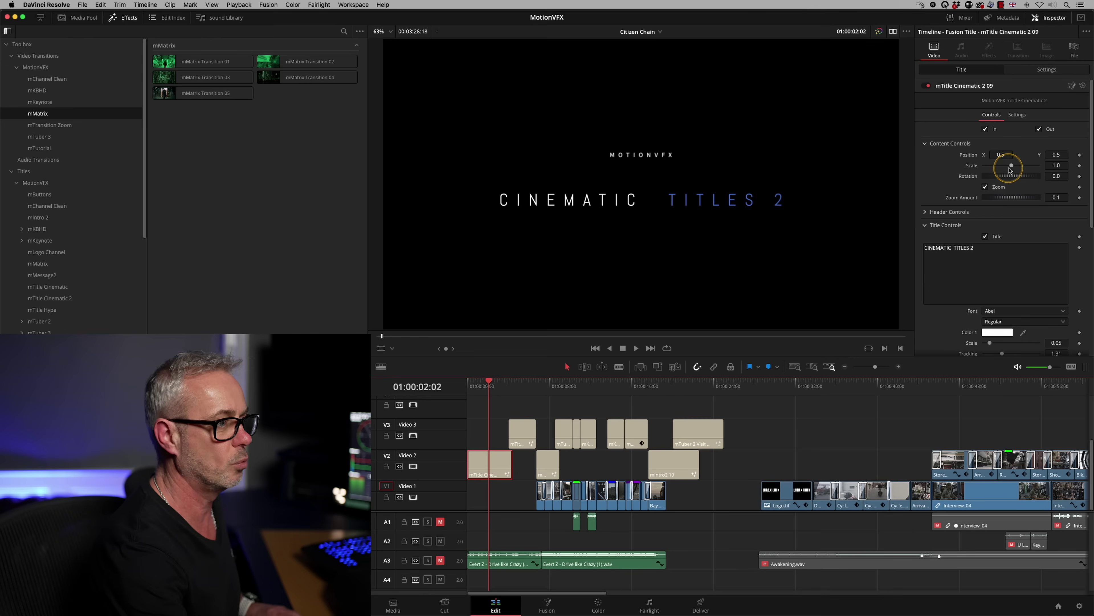
{"action": "left_click", "coordinate": [996, 155]}
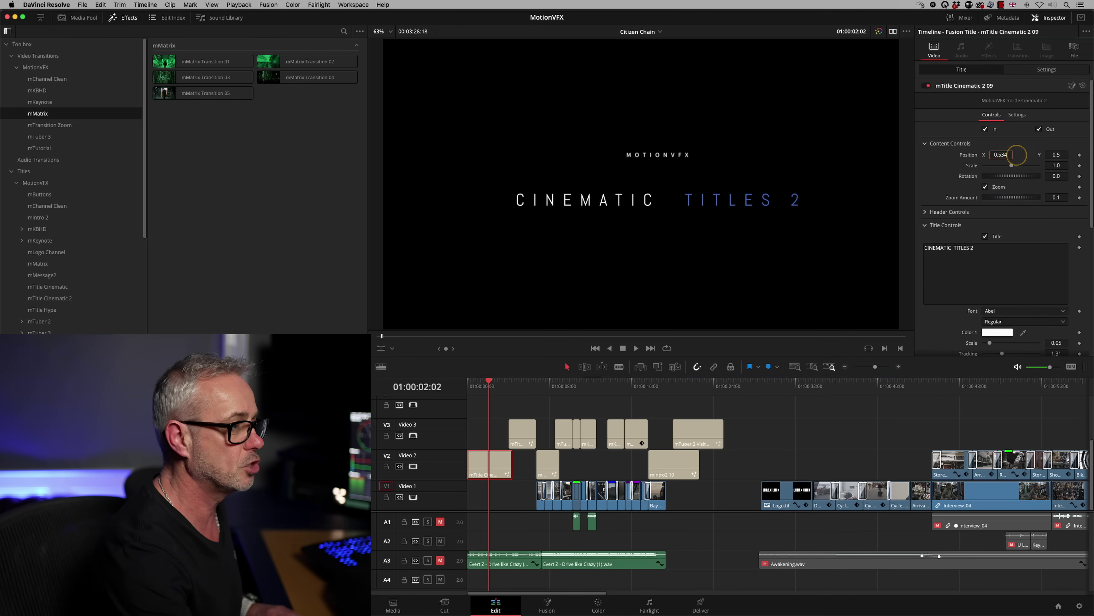
{"action": "left_click_drag", "start_coordinate": [1051, 165], "coordinate": [1060, 168]}
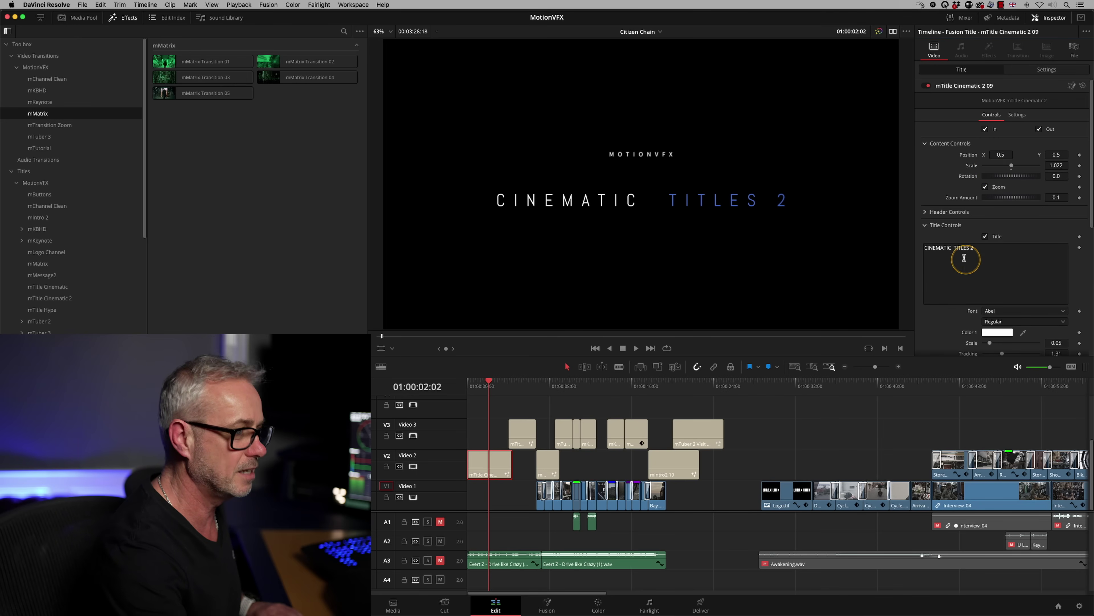
- Raise the title text scale to 0.0709 and the MOTIONVFX header scale to 0.0264
{"action": "scroll", "coordinate": [1093, 216], "scroll_direction": "down", "scroll_amount": 1}
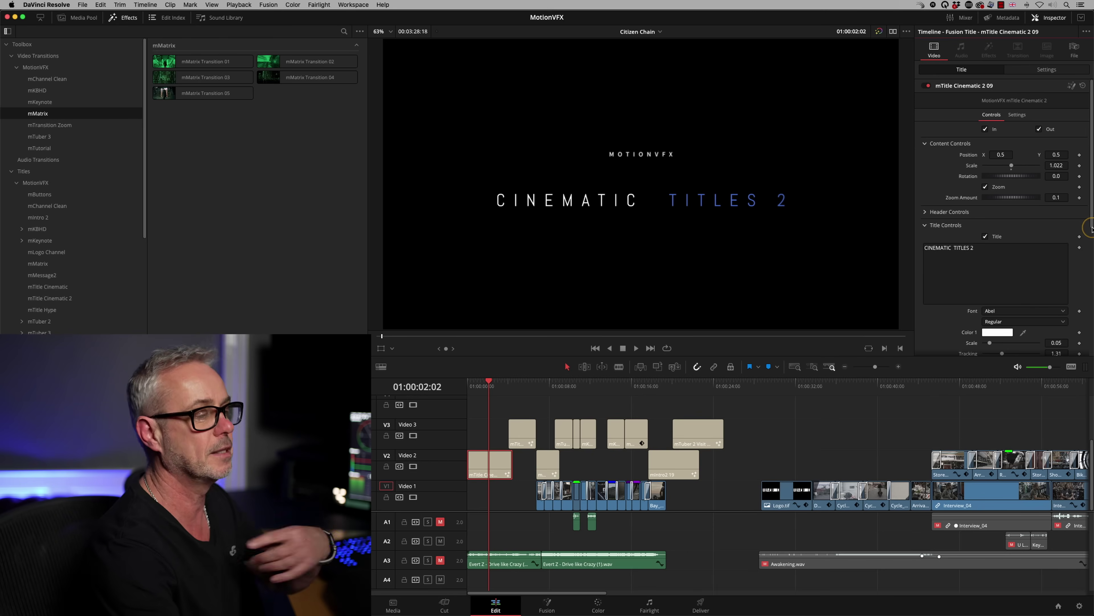
{"action": "left_click_drag", "start_coordinate": [1092, 222], "coordinate": [1087, 284]}
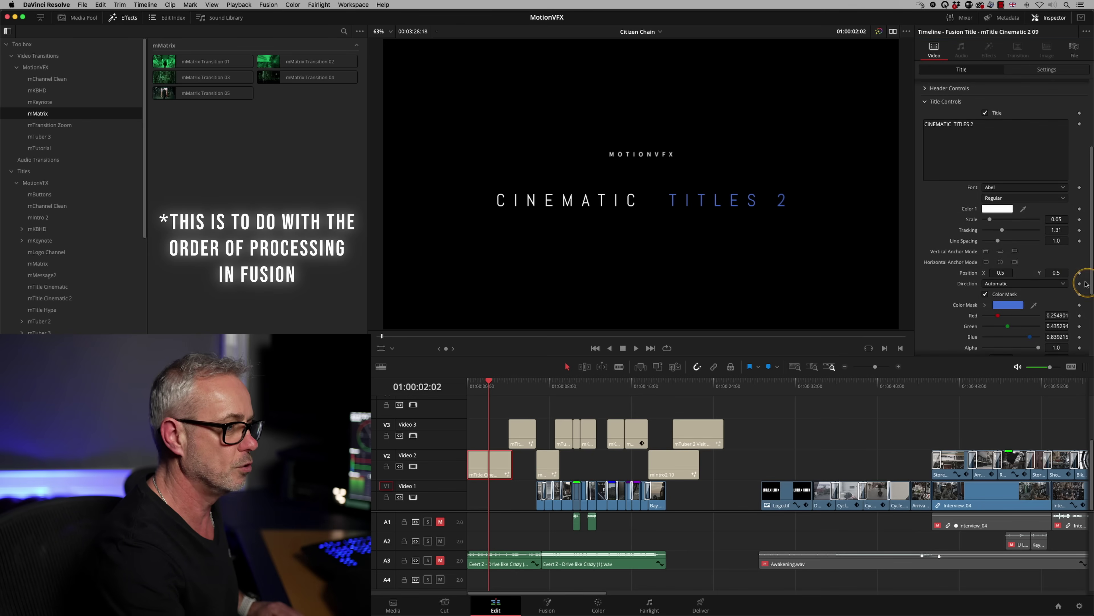
{"action": "left_click_drag", "start_coordinate": [996, 221], "coordinate": [990, 225]}
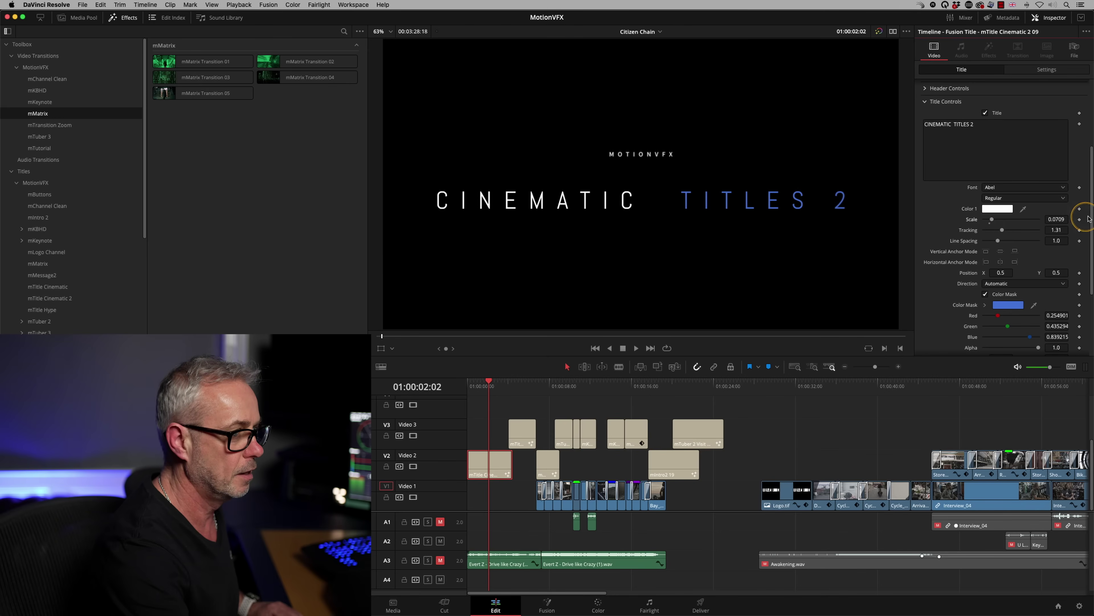
{"action": "left_click_drag", "start_coordinate": [1089, 218], "coordinate": [1076, 151]}
{"action": "left_click", "coordinate": [926, 213]}
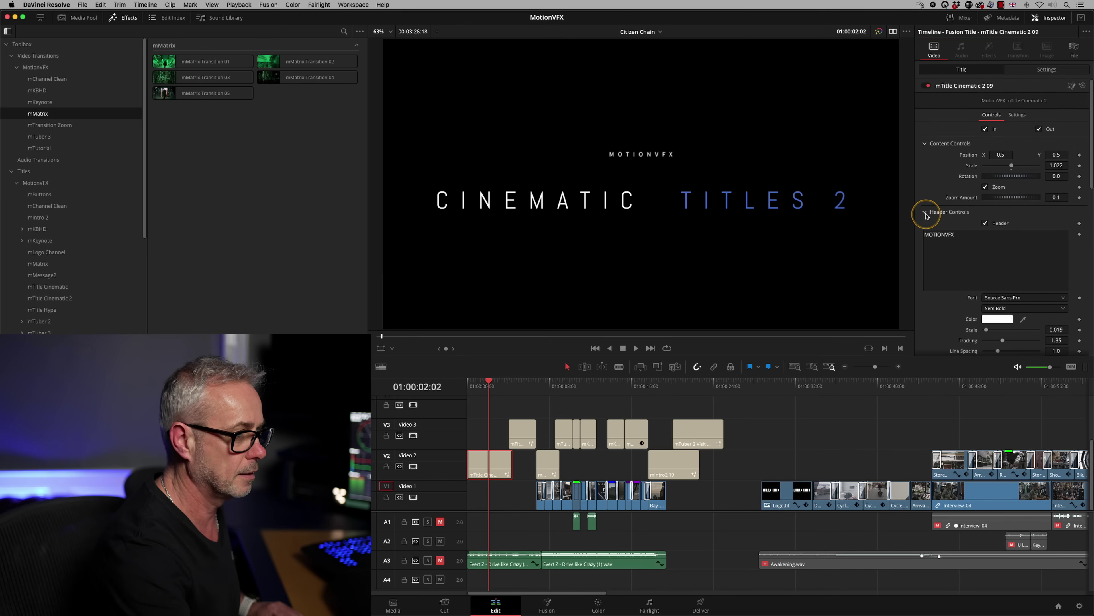
{"action": "scroll", "coordinate": [1056, 194], "scroll_direction": "down", "scroll_amount": 5}
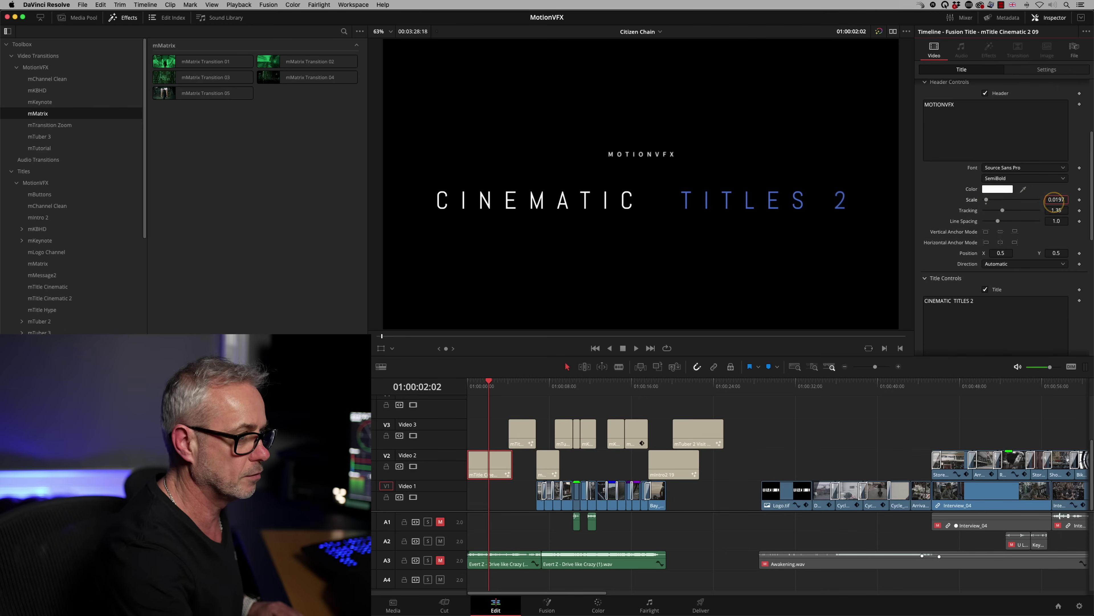
{"action": "left_click_drag", "start_coordinate": [1082, 198], "coordinate": [1086, 198]}
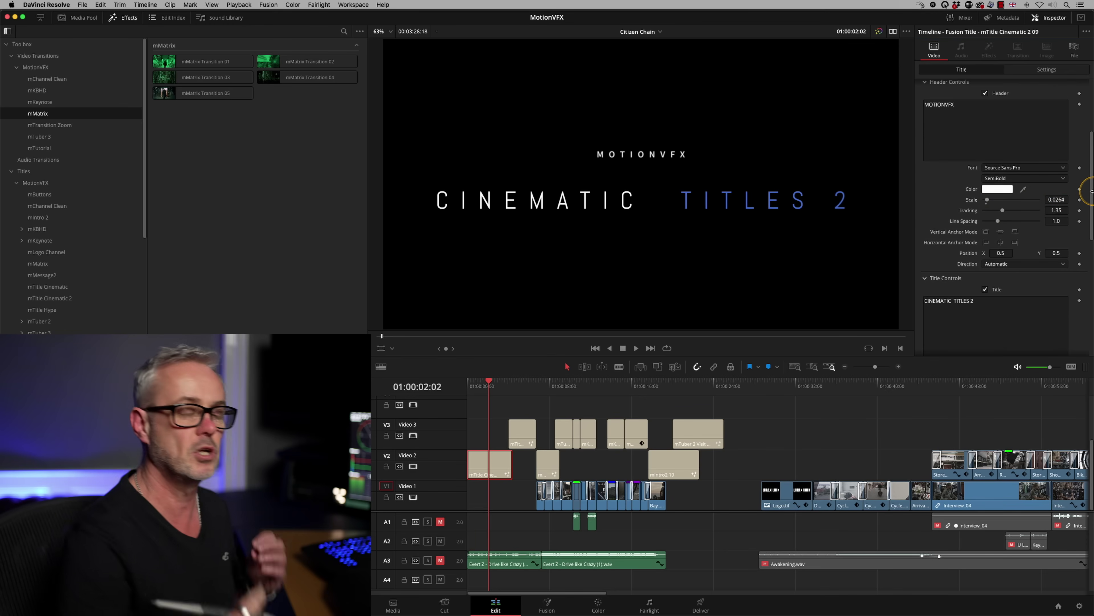
- Set the playback render cache to Smart and open the title clip's Render Cache Fusion Output options
{"action": "left_click", "coordinate": [995, 108]}
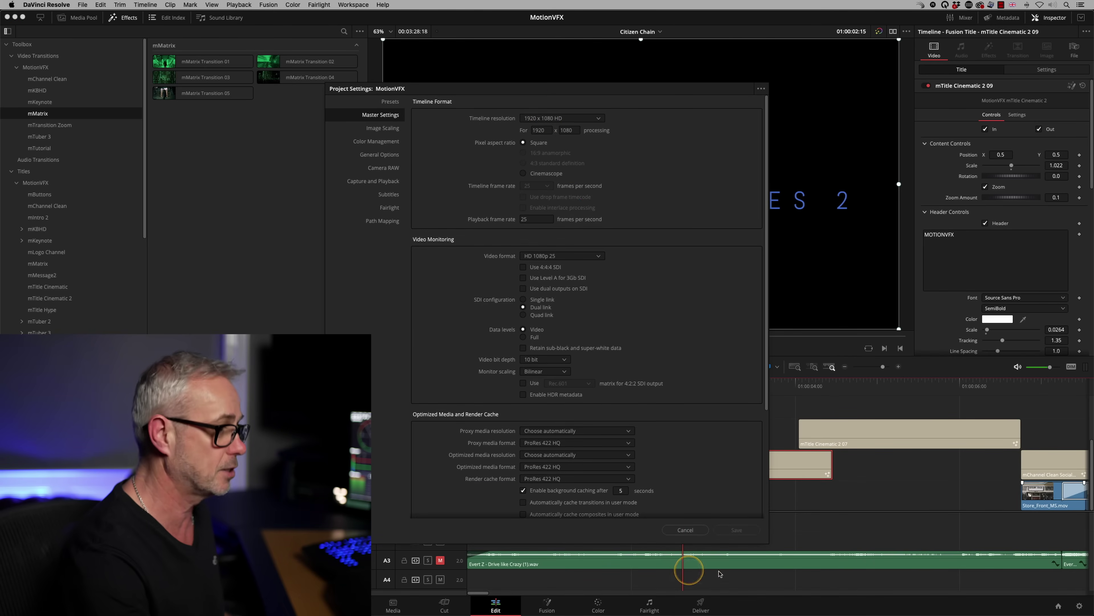
{"action": "left_click", "coordinate": [695, 530]}
{"action": "left_click", "coordinate": [239, 5]}
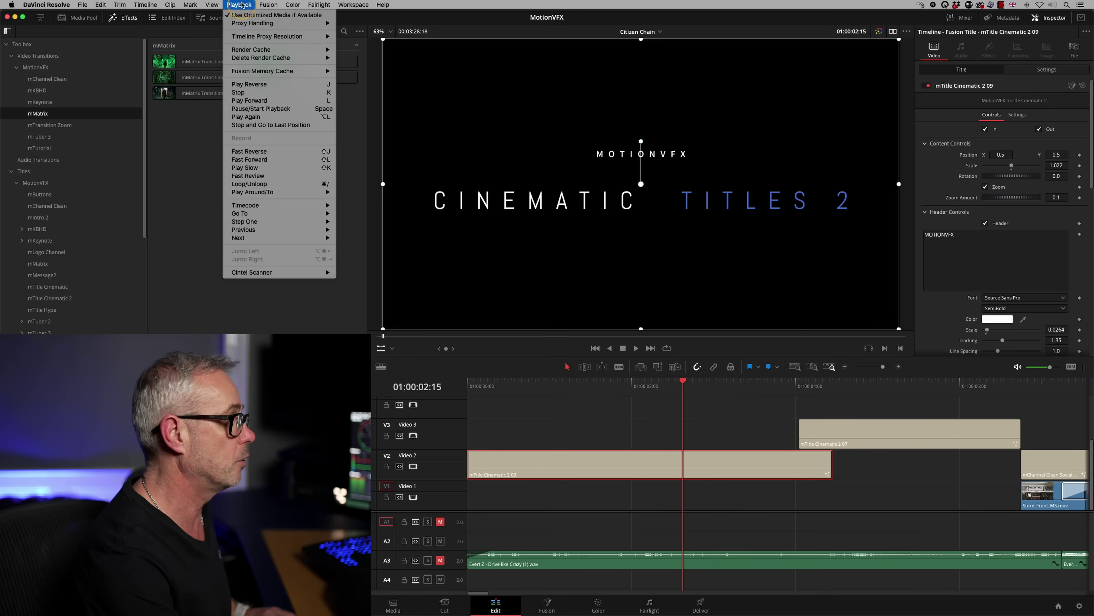
{"action": "left_click", "coordinate": [239, 5]}
{"action": "left_click", "coordinate": [239, 5]}
{"action": "mouse_move", "coordinate": [262, 38]}
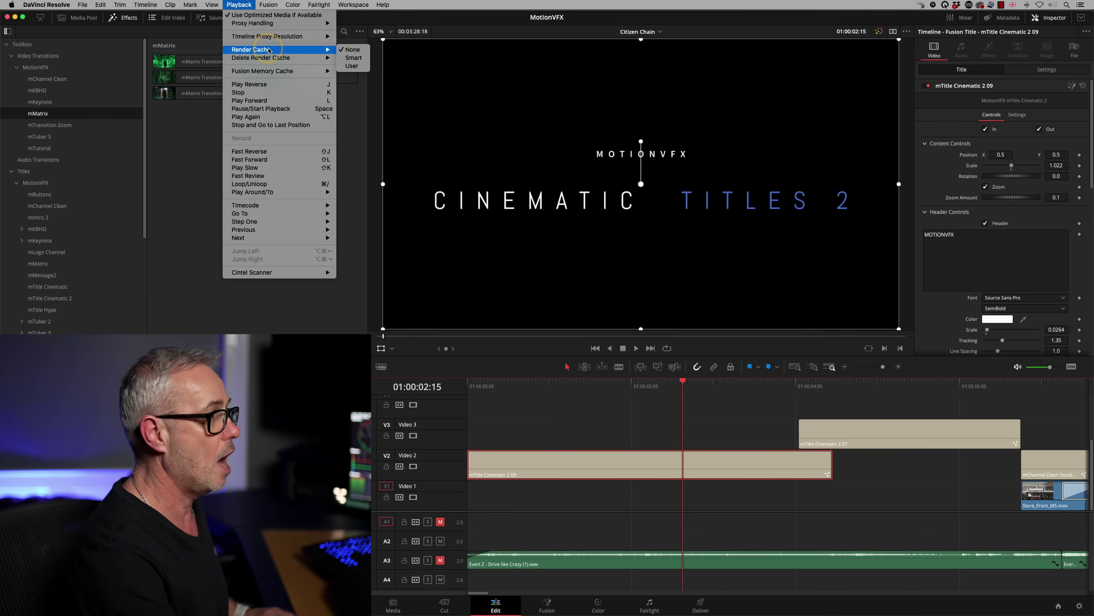
{"action": "left_click", "coordinate": [347, 60]}
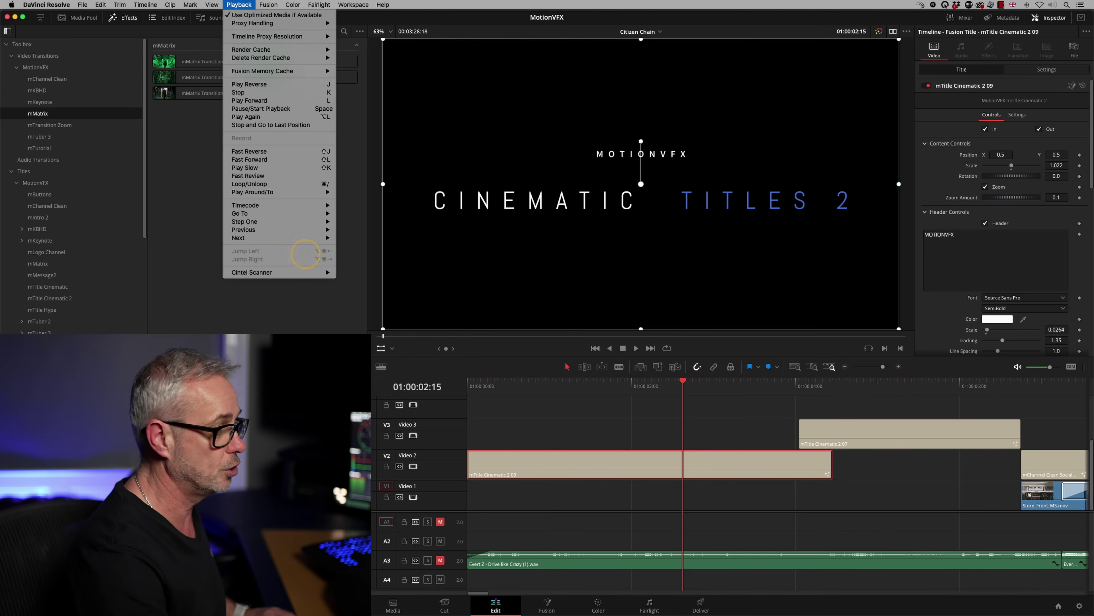
{"action": "left_click", "coordinate": [554, 468]}
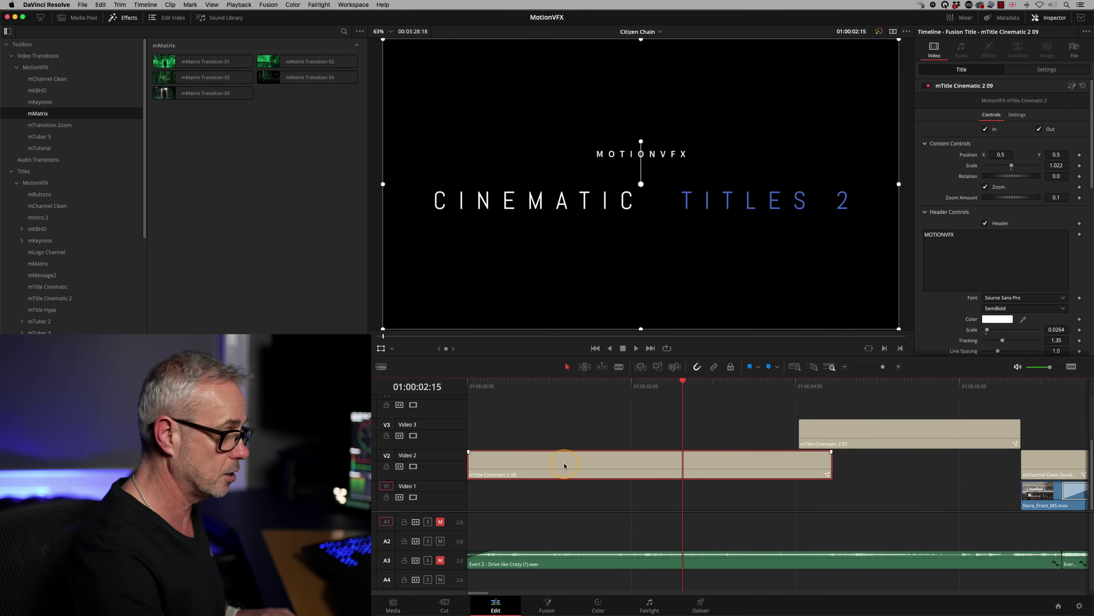
{"action": "right_click", "coordinate": [560, 470]}
{"action": "mouse_move", "coordinate": [607, 453]}
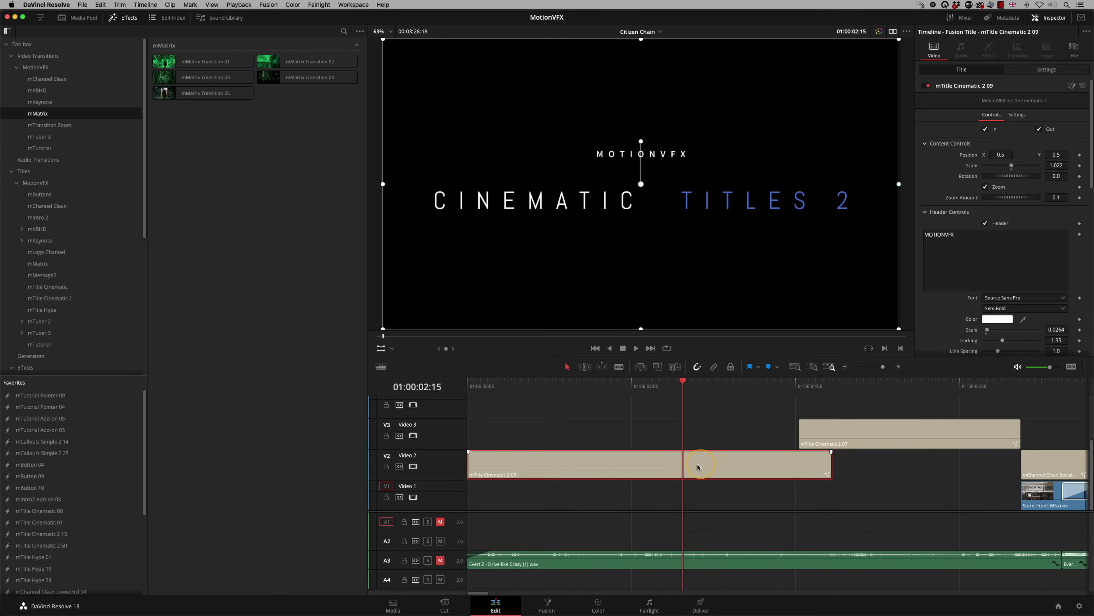
- List the mTitle Cinematic 2 presets, scrub and play the opening title, and park on the dog clip
{"action": "left_click", "coordinate": [50, 298]}
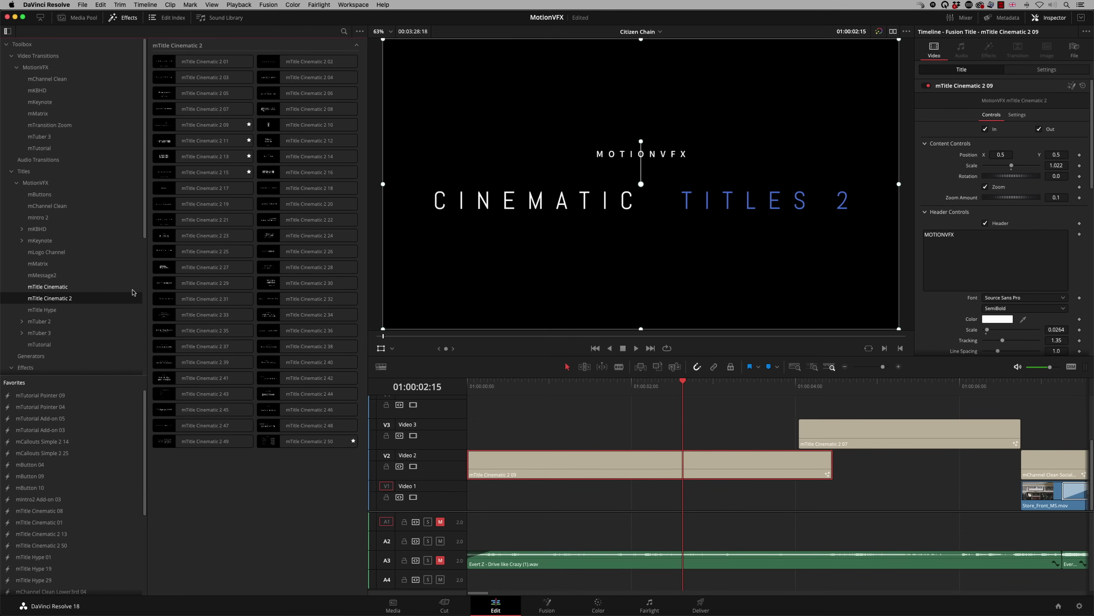
{"action": "left_click", "coordinate": [701, 385]}
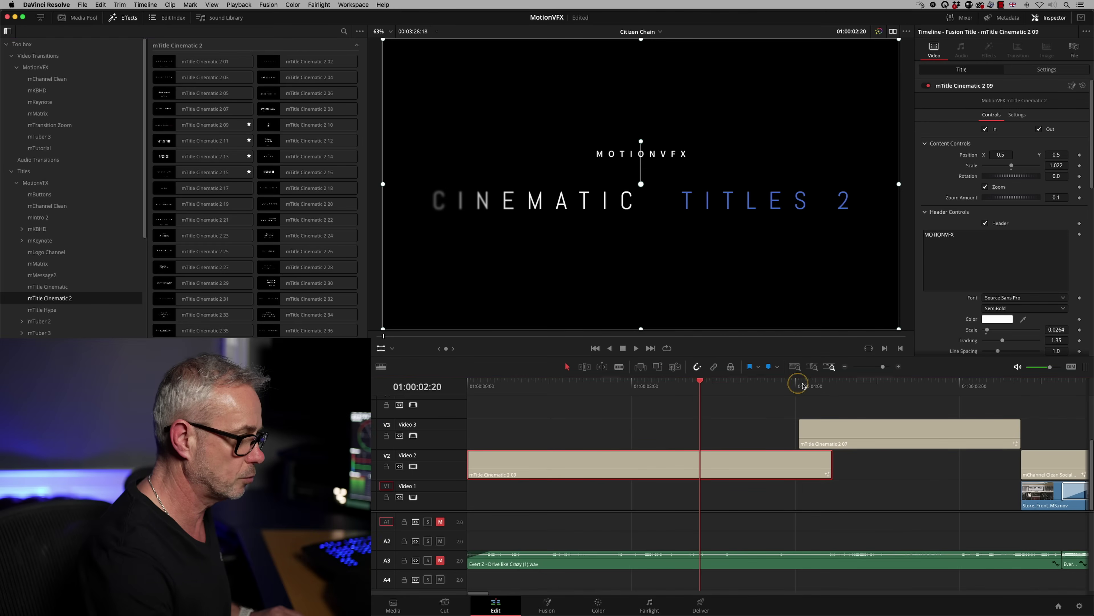
{"action": "left_click_drag", "start_coordinate": [798, 389], "coordinate": [1041, 391]}
{"action": "key", "text": "super+minus"}
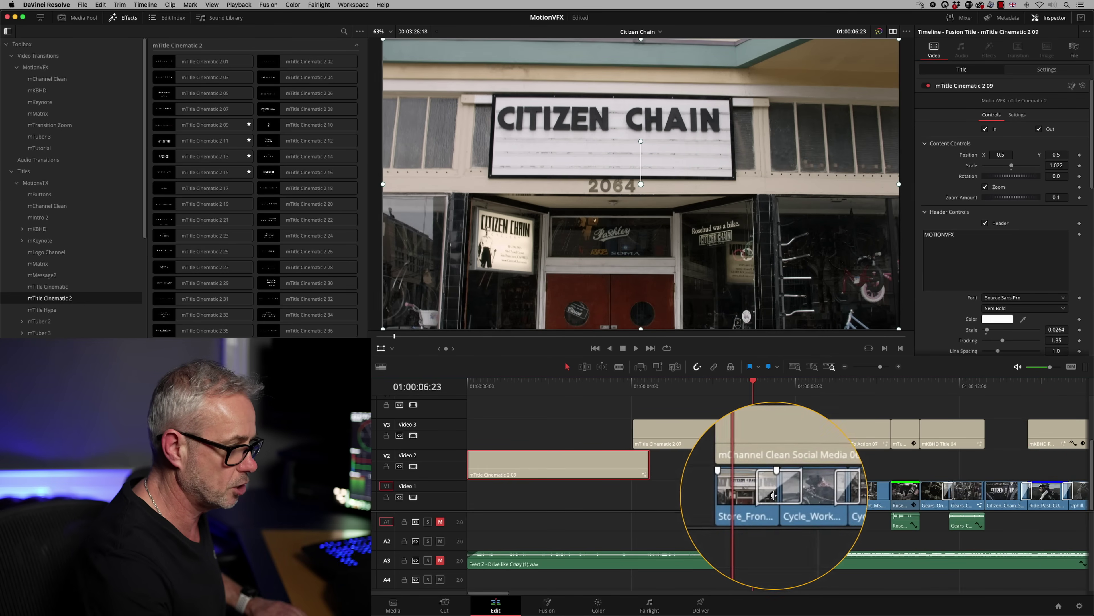
{"action": "key", "text": "space"}
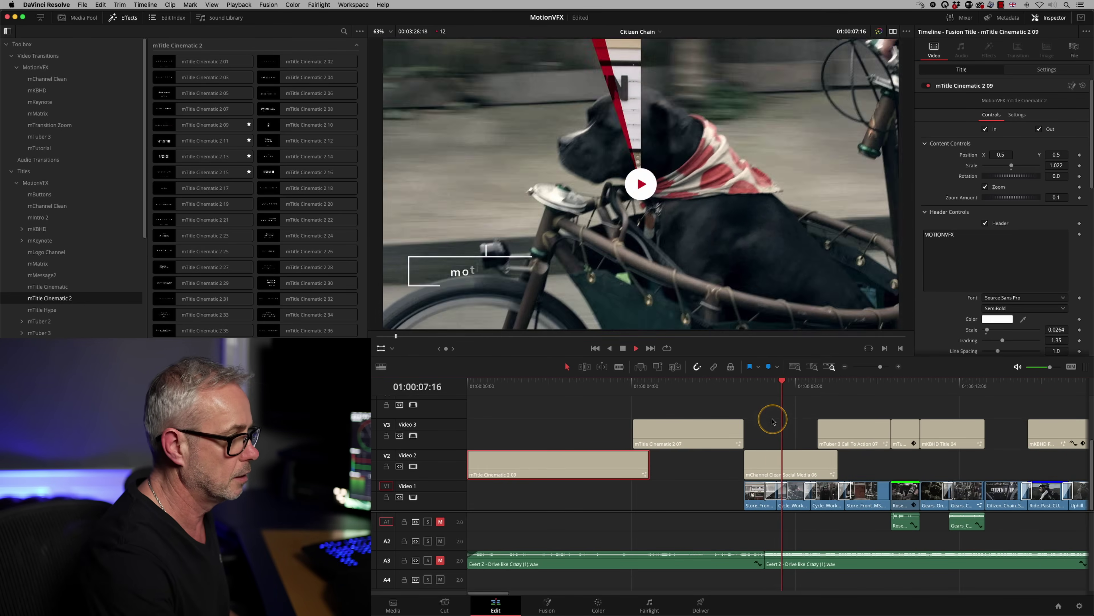
{"action": "left_click", "coordinate": [771, 411]}
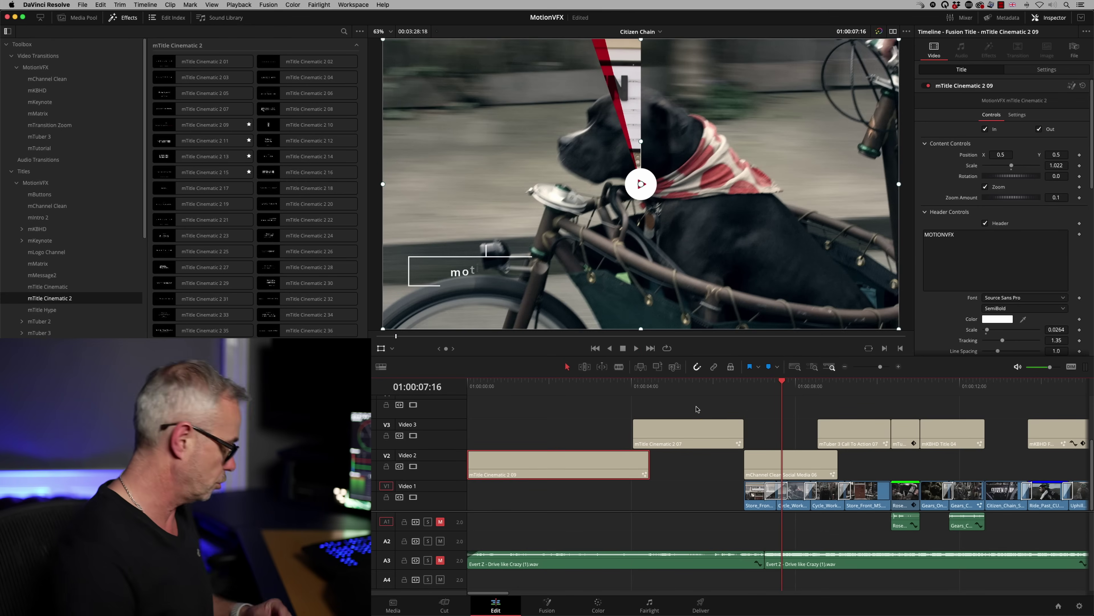
{"action": "scroll", "coordinate": [698, 409], "scroll_direction": "up", "scroll_amount": 3}
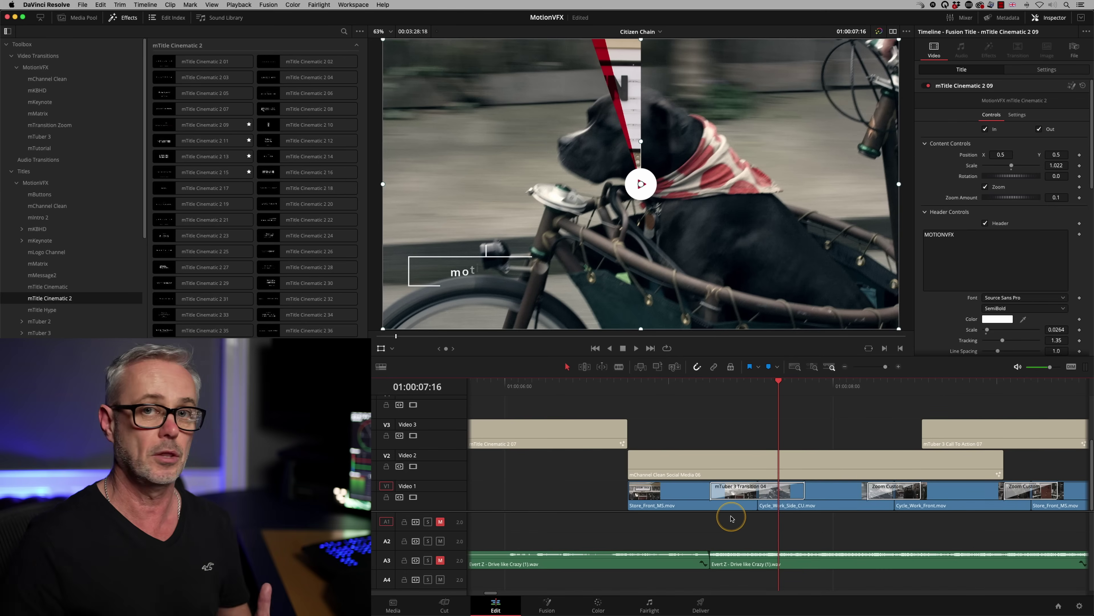
- List the mTuber 3 title presets and preview mTuber 3 Intro 06 in the viewer
{"action": "left_click", "coordinate": [40, 333]}
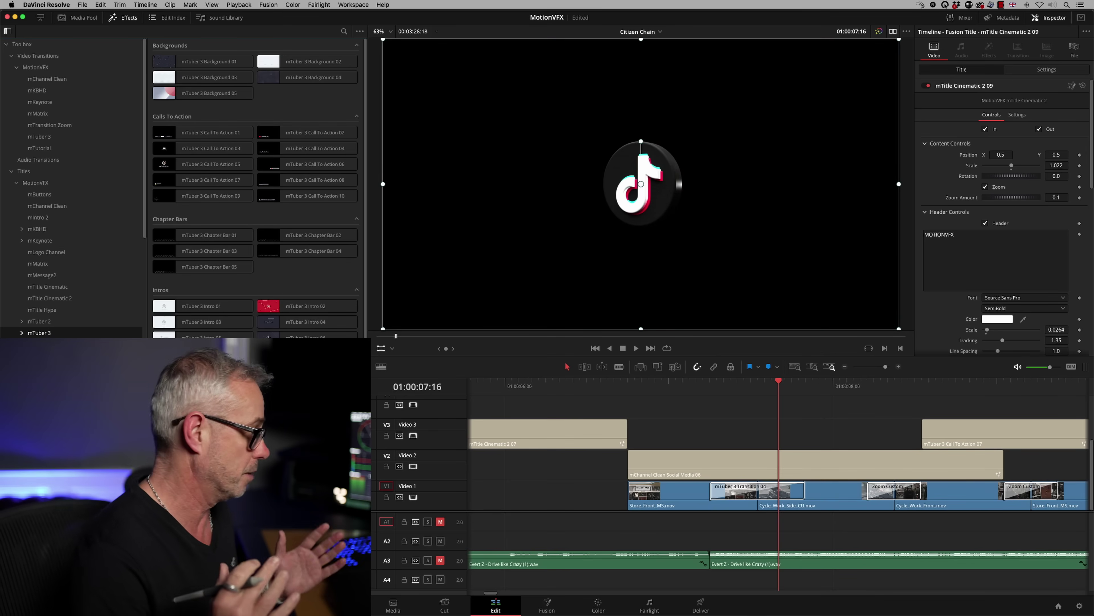
{"action": "left_click", "coordinate": [311, 336]}
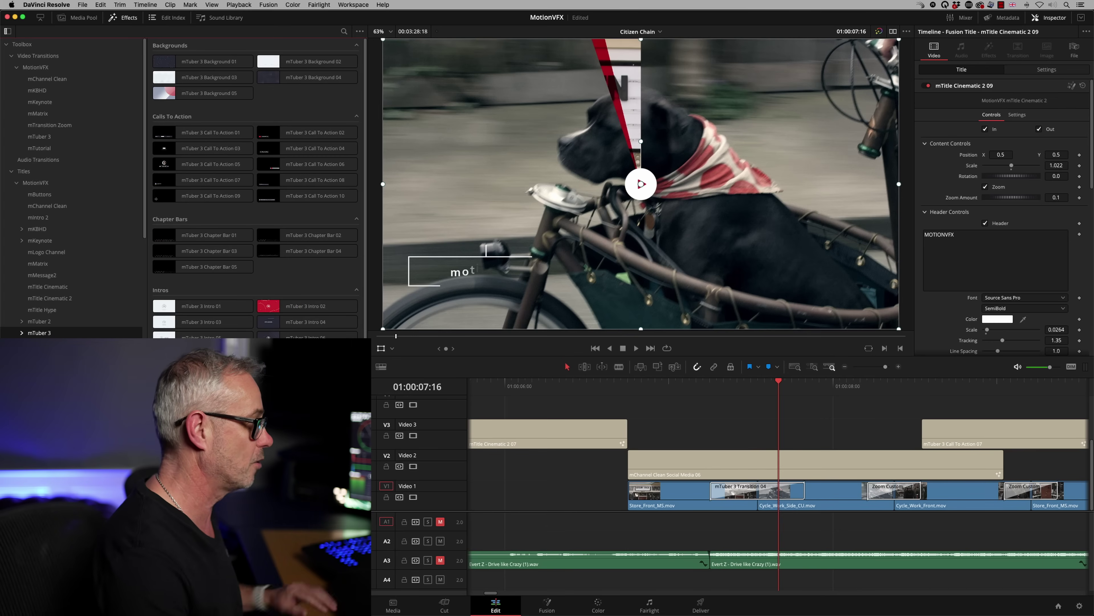
- Show mTuber 3 Transition 04 in the Inspector, then scrub and play its red-overlay transition
{"action": "left_click", "coordinate": [720, 492]}
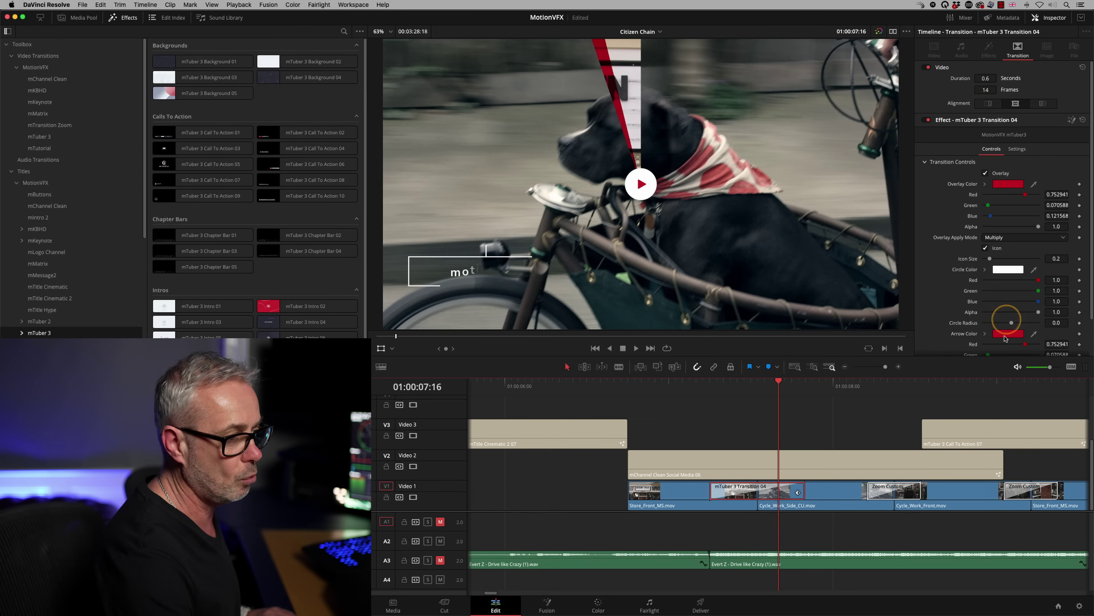
{"action": "mouse_move", "coordinate": [768, 390]}
{"action": "left_mouse_down"}
{"action": "mouse_move", "coordinate": [728, 391]}
{"action": "mouse_move", "coordinate": [765, 394]}
{"action": "left_mouse_up"}
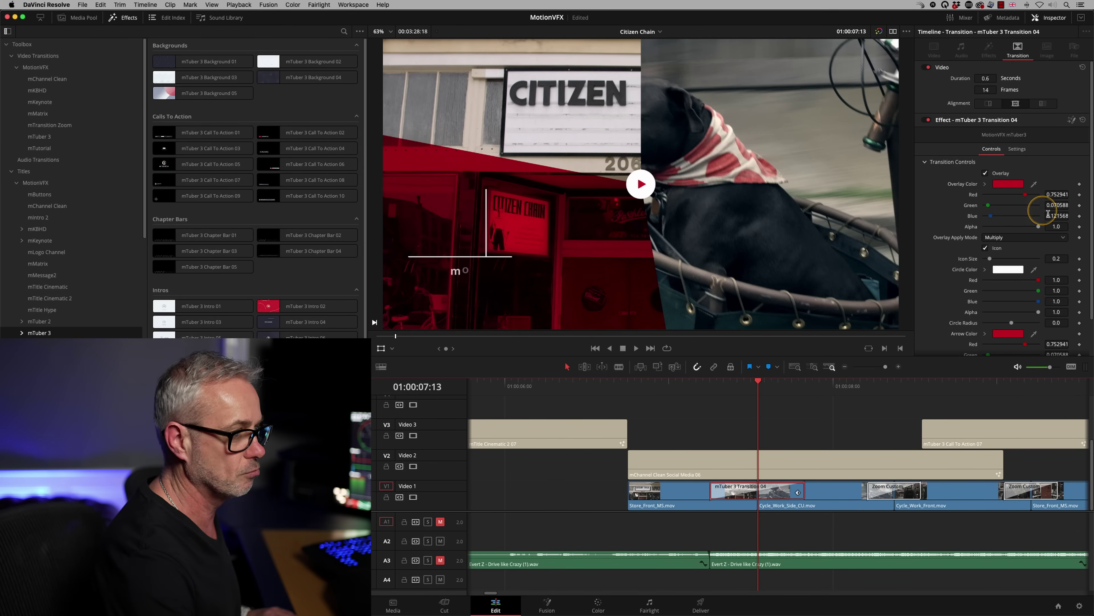
{"action": "key", "text": "space"}
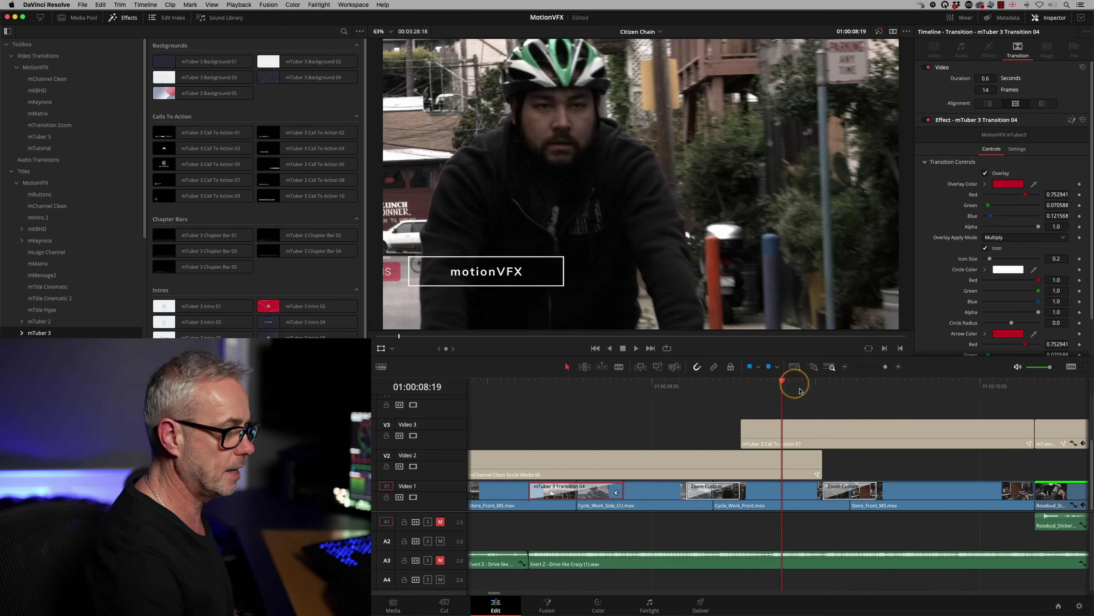
{"action": "key", "text": "space"}
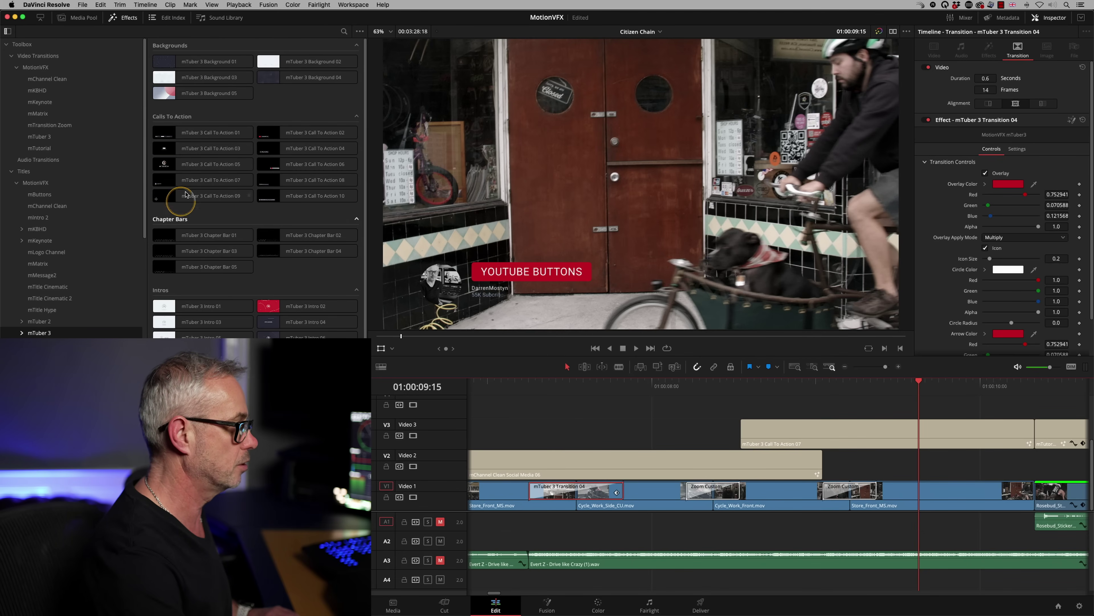
- Set the Call To Action 07 avatar's Media Offset X to 0.514 and Avatar Size to 0.98
{"action": "scroll", "coordinate": [362, 221], "scroll_direction": "down", "scroll_amount": 3}
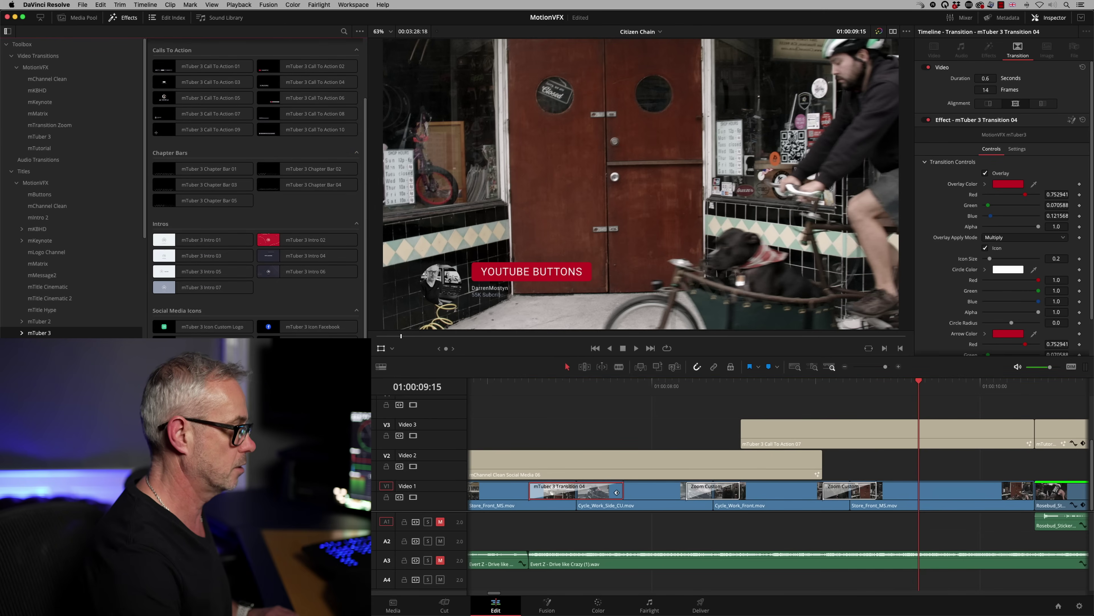
{"action": "scroll", "coordinate": [362, 221], "scroll_direction": "up", "scroll_amount": 3}
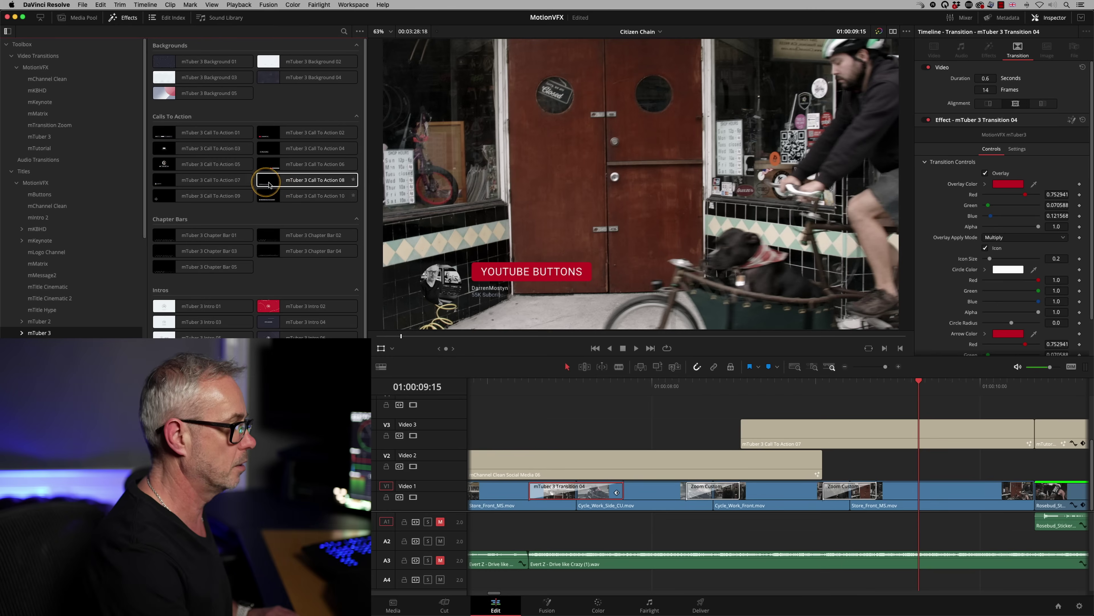
{"action": "left_click", "coordinate": [895, 437]}
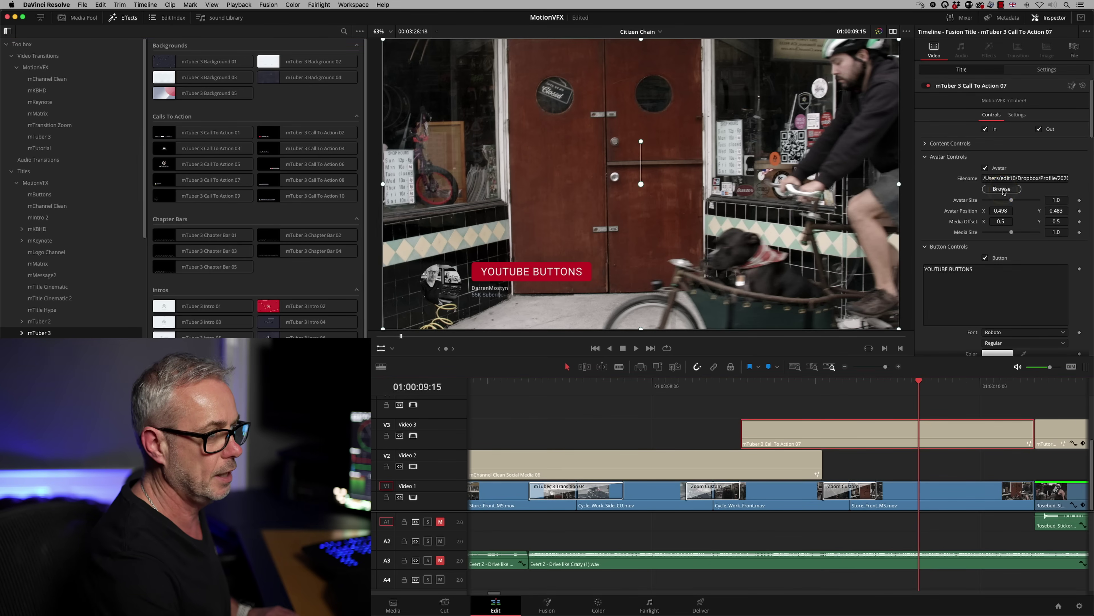
{"action": "left_click", "coordinate": [1002, 190]}
{"action": "left_click", "coordinate": [808, 606]}
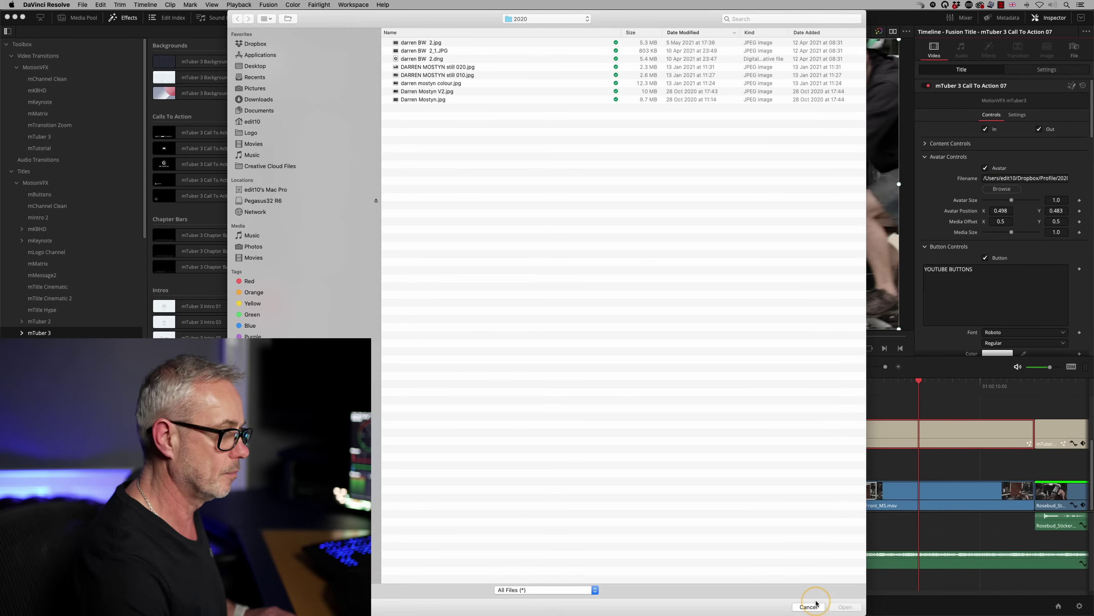
{"action": "left_click", "coordinate": [964, 220]}
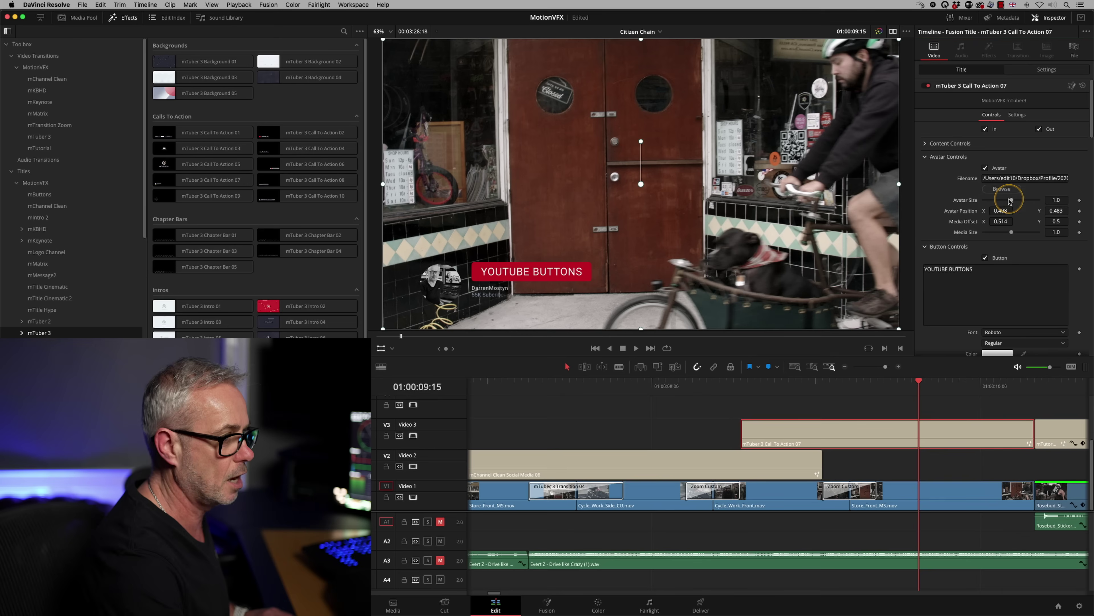
{"action": "left_click_drag", "start_coordinate": [1011, 200], "coordinate": [1009, 205]}
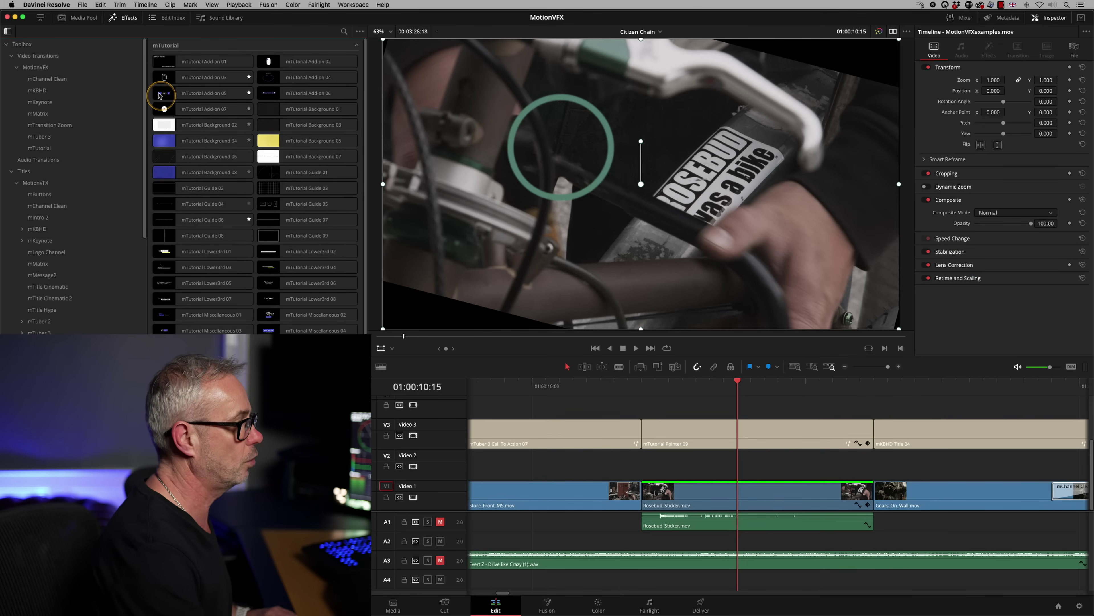
- Preview the mTutorial Add-on 03, Guide 09 and Lower3rd 06 presets
{"action": "left_click", "coordinate": [175, 79]}
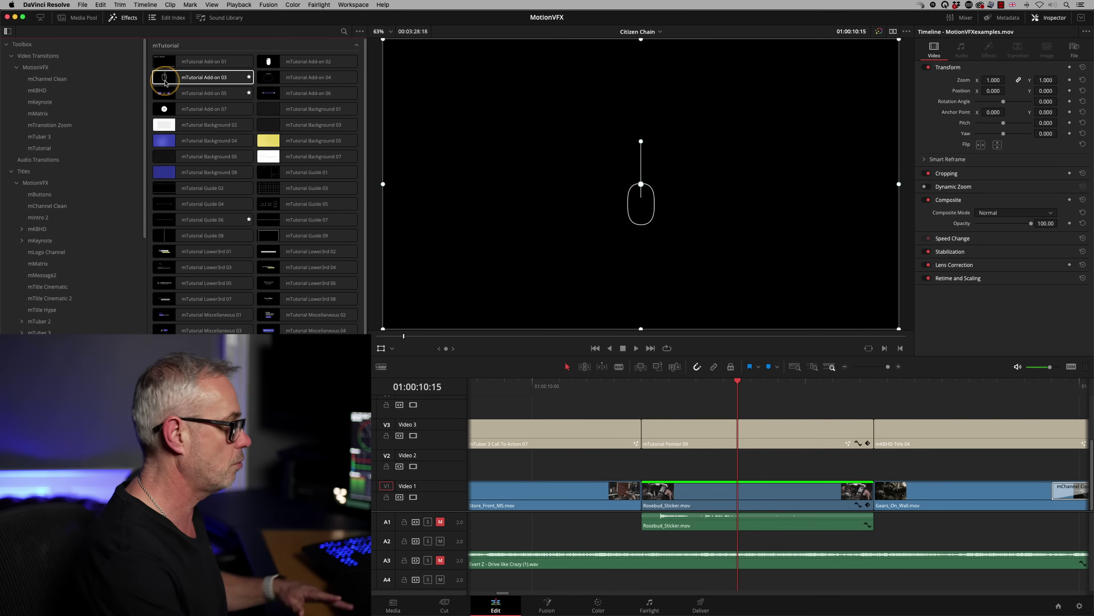
{"action": "left_click", "coordinate": [269, 236]}
{"action": "left_click", "coordinate": [278, 287]}
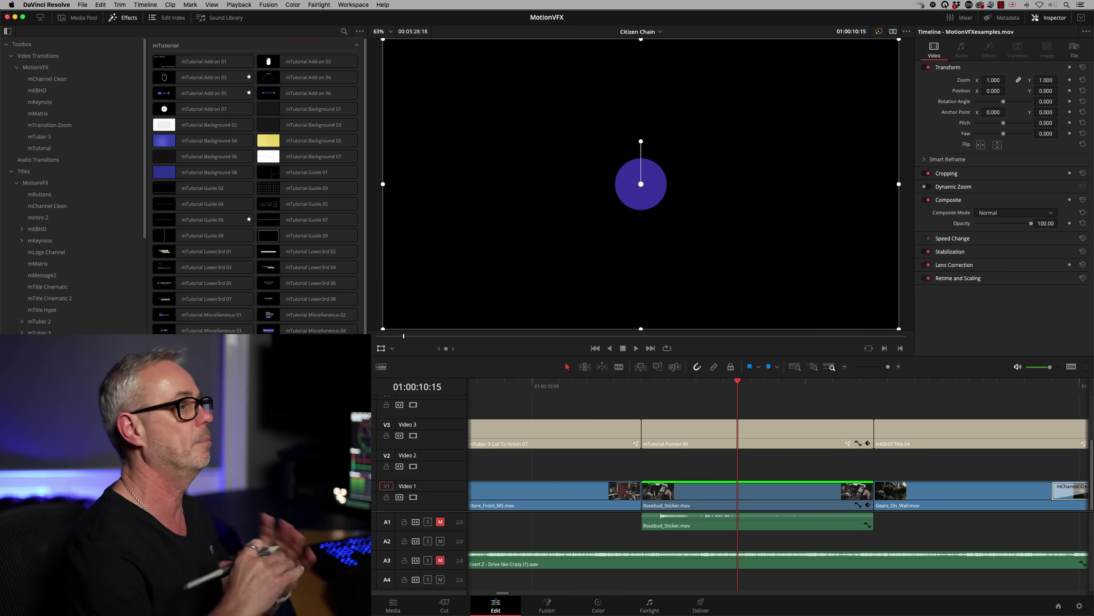
- Play the Pointer 09 ring on the edit, previewing mTutorial Add-on 05 and Add-on 07 too
{"action": "left_click", "coordinate": [465, 380]}
{"action": "left_click", "coordinate": [646, 383]}
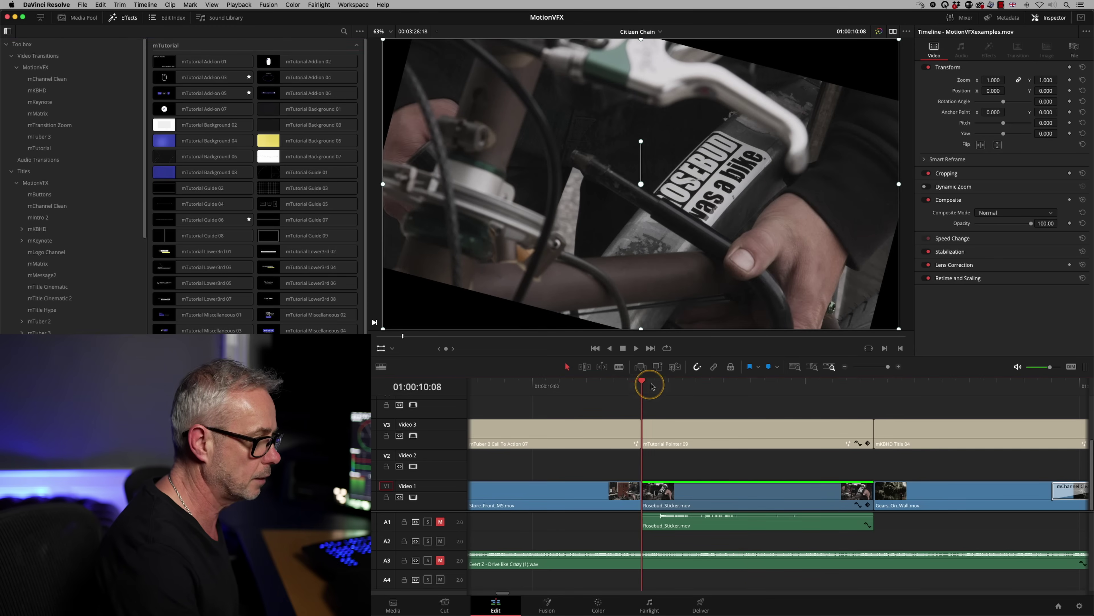
{"action": "key", "text": "space"}
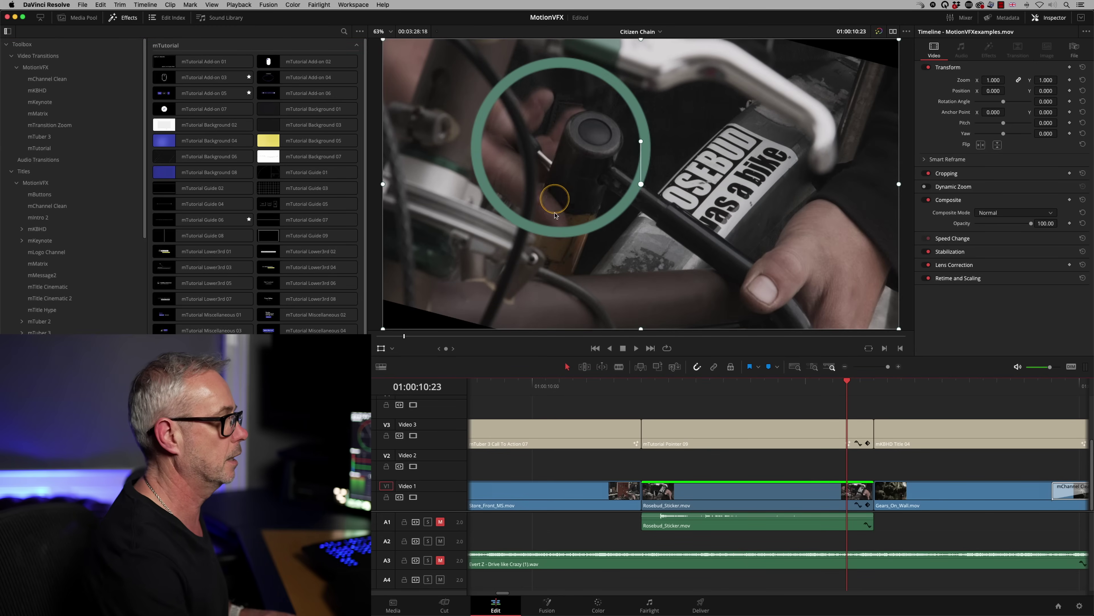
{"action": "left_click_drag", "start_coordinate": [167, 94], "coordinate": [185, 98]}
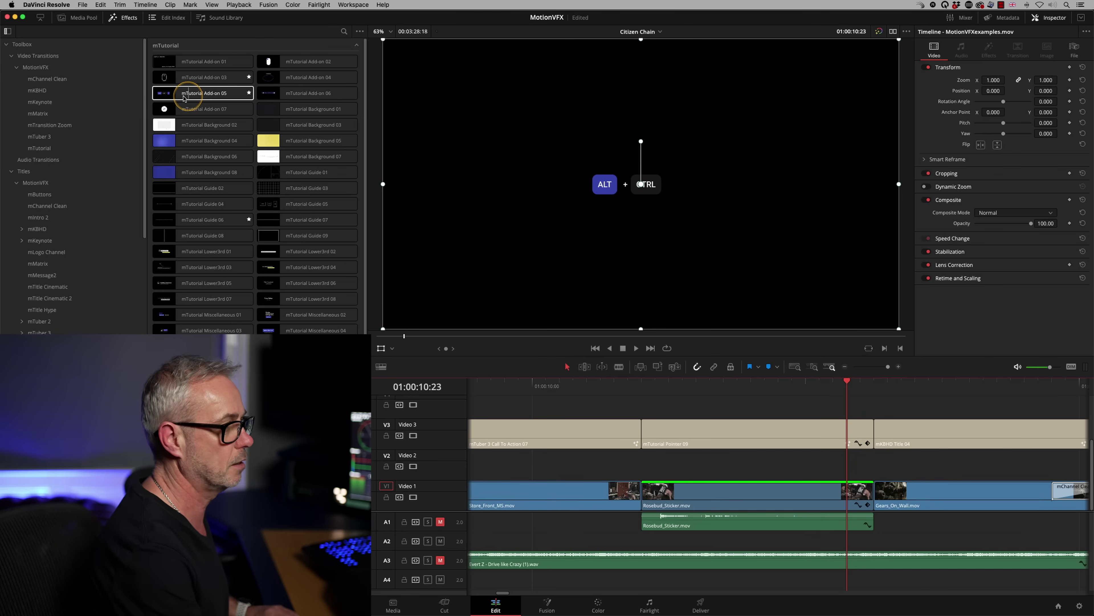
{"action": "left_click", "coordinate": [164, 108]}
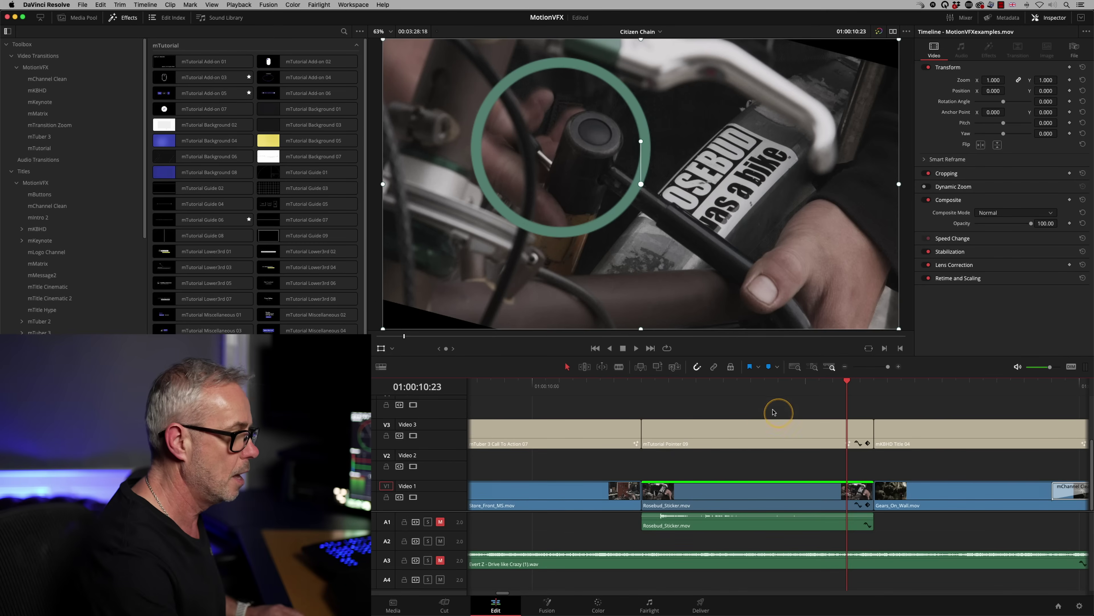
{"action": "left_click_drag", "start_coordinate": [753, 382], "coordinate": [692, 409]}
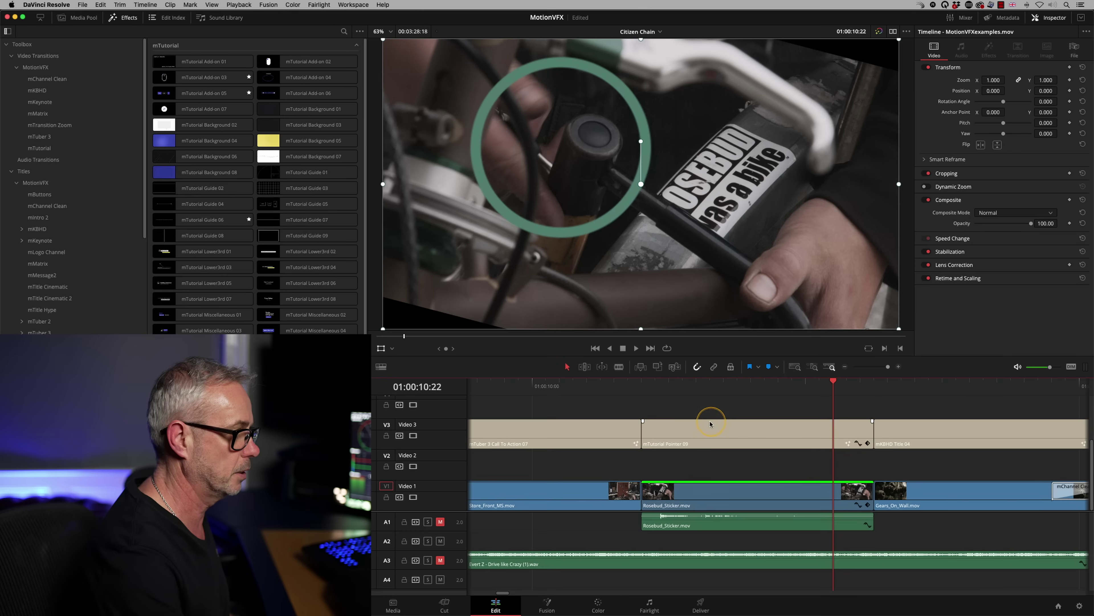
- Make the mTutorial Pointer 09 ring thinner and colour it blue
{"action": "left_click", "coordinate": [713, 424]}
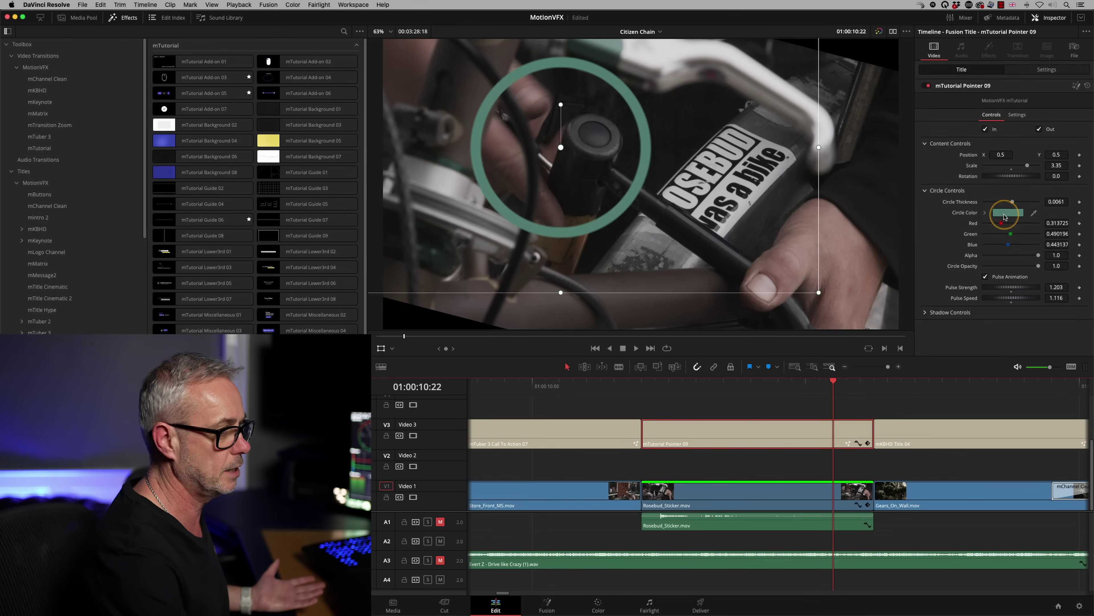
{"action": "left_click_drag", "start_coordinate": [1056, 201], "coordinate": [1045, 201]}
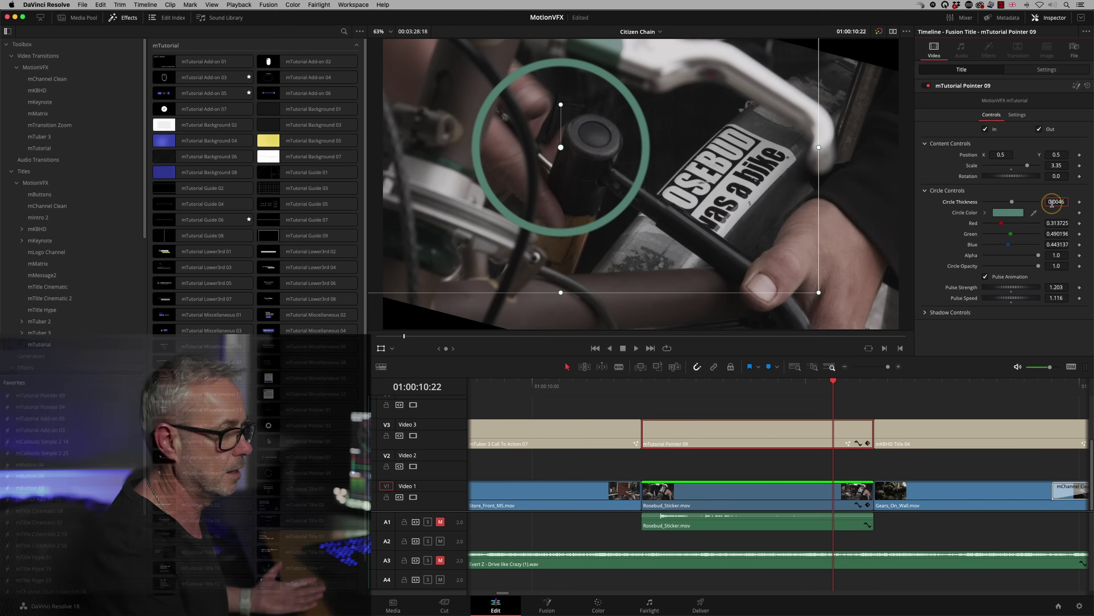
{"action": "left_click", "coordinate": [998, 214]}
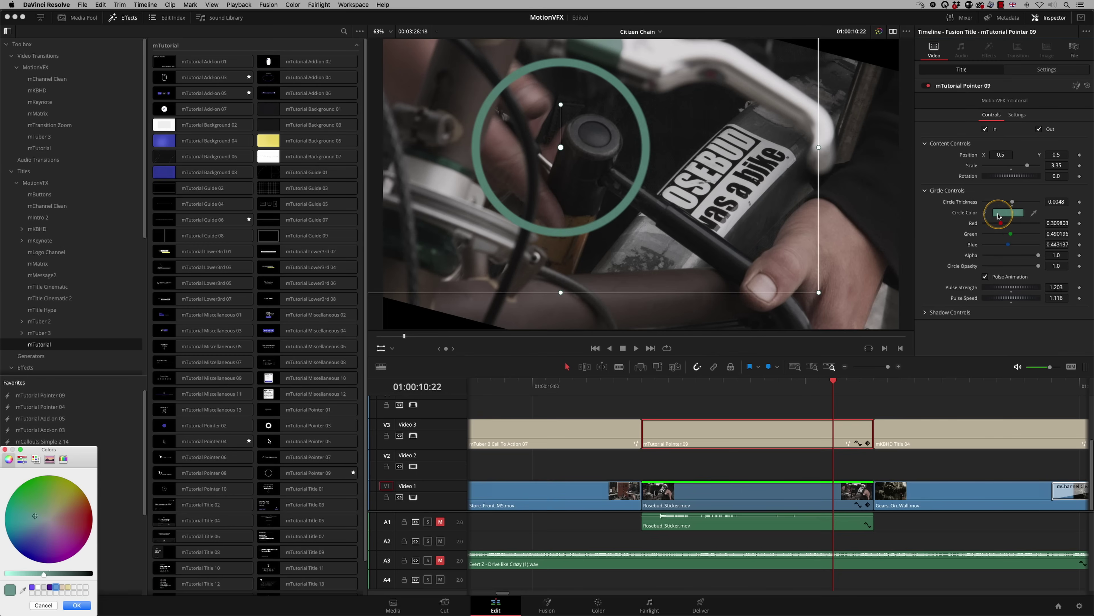
{"action": "left_click", "coordinate": [55, 589]}
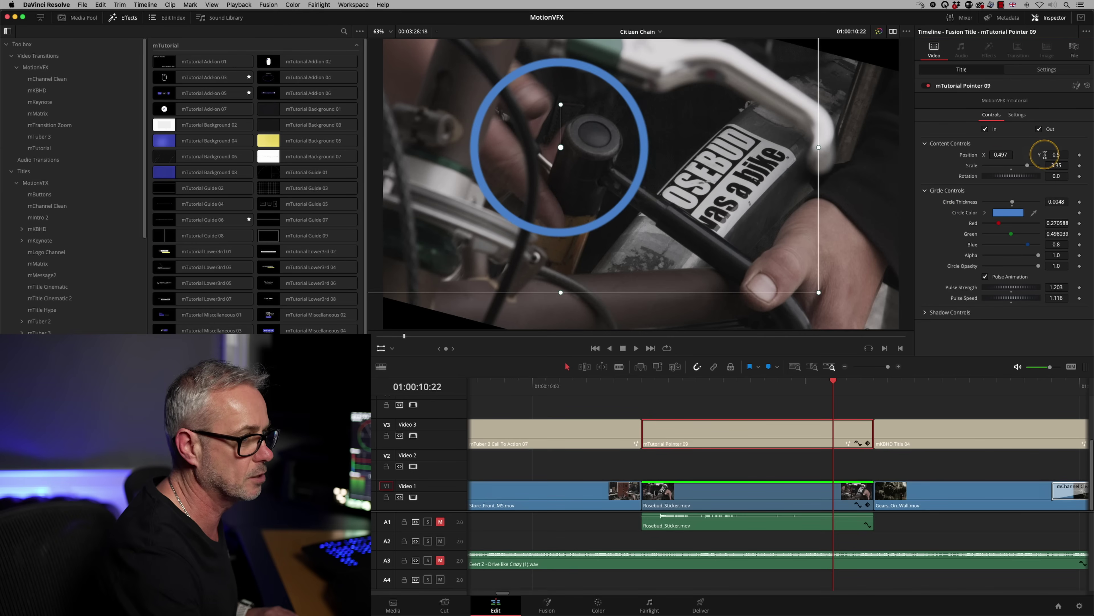
- Move the pointer circle right over the handlebar knob and play it from its start
{"action": "left_click_drag", "start_coordinate": [647, 269], "coordinate": [645, 263]}
{"action": "left_click", "coordinate": [380, 366]}
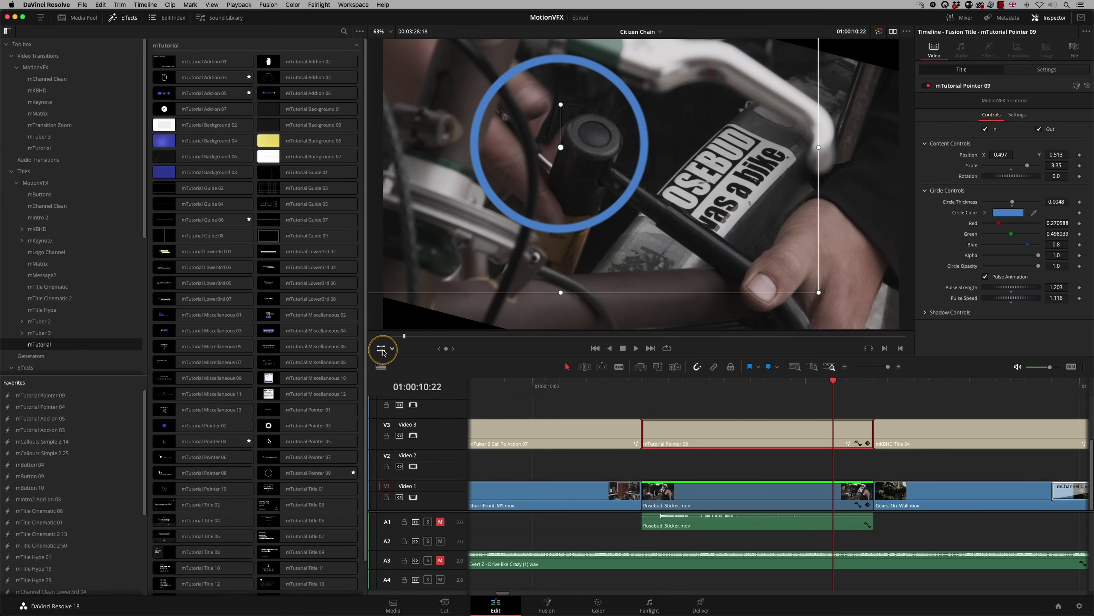
{"action": "left_click", "coordinate": [381, 349]}
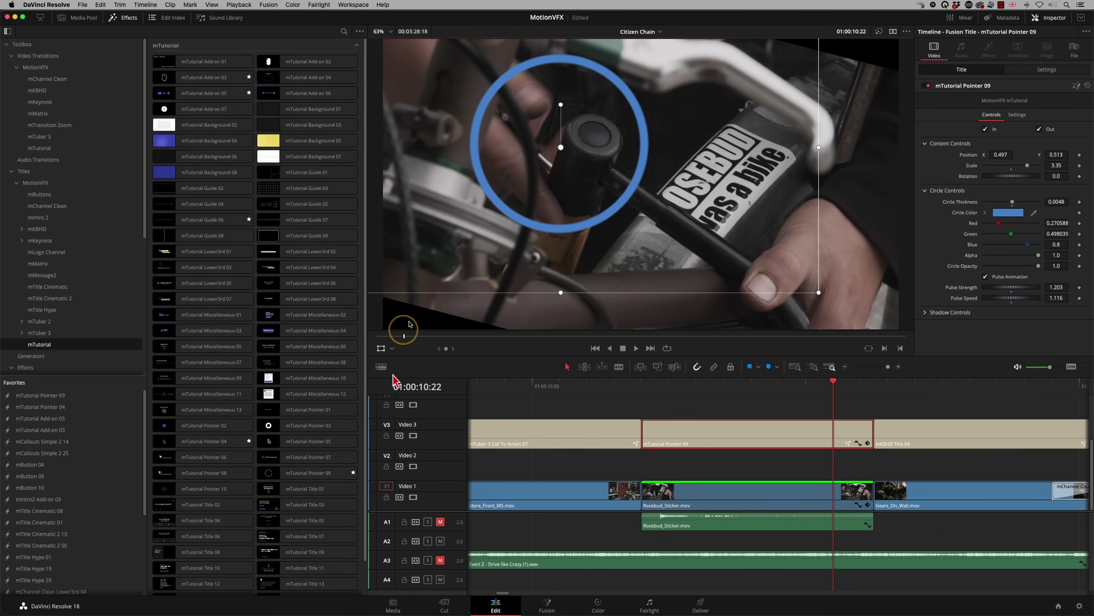
{"action": "left_click_drag", "start_coordinate": [566, 174], "coordinate": [593, 177]}
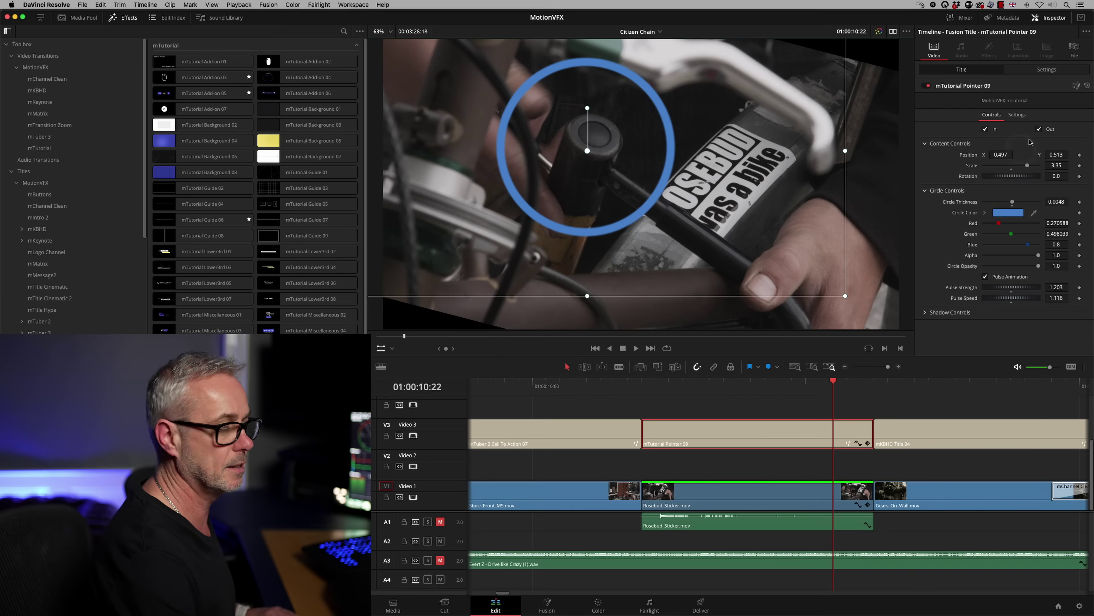
{"action": "left_click", "coordinate": [642, 381]}
{"action": "key", "text": "space"}
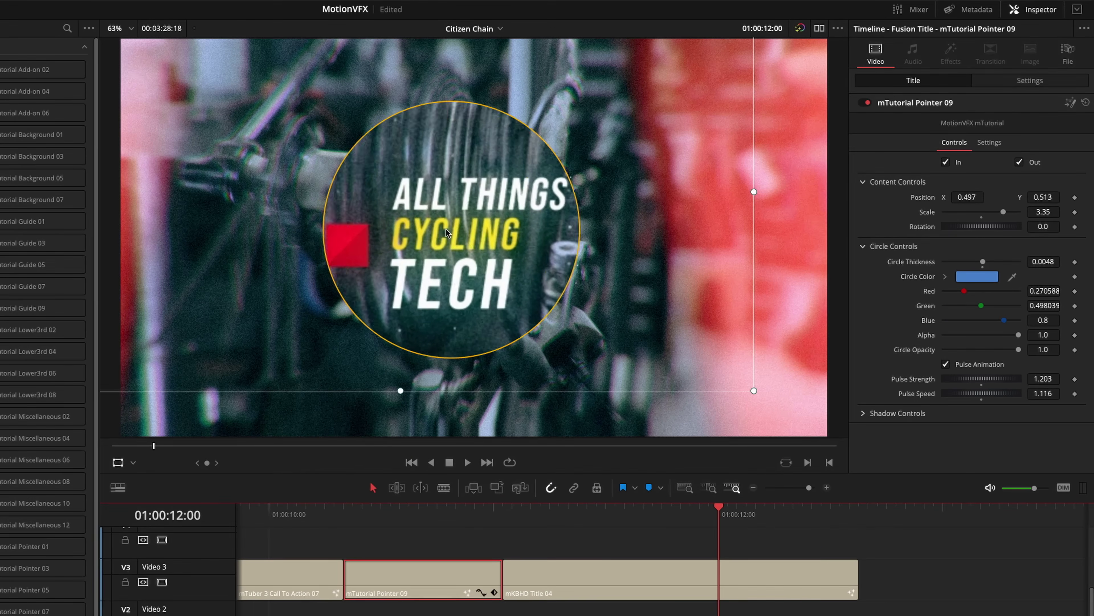
- Raise the mKBHD Title 04 glow spread from 0.22 to 0.268
{"action": "left_click", "coordinate": [676, 467]}
{"action": "left_click", "coordinate": [625, 569]}
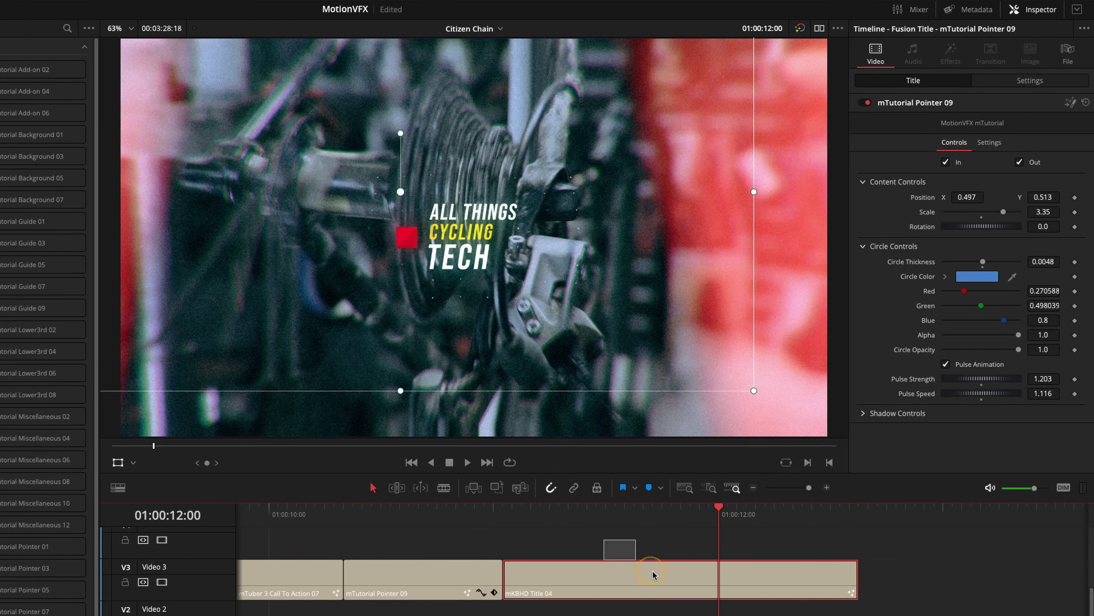
{"action": "left_click", "coordinate": [864, 218]}
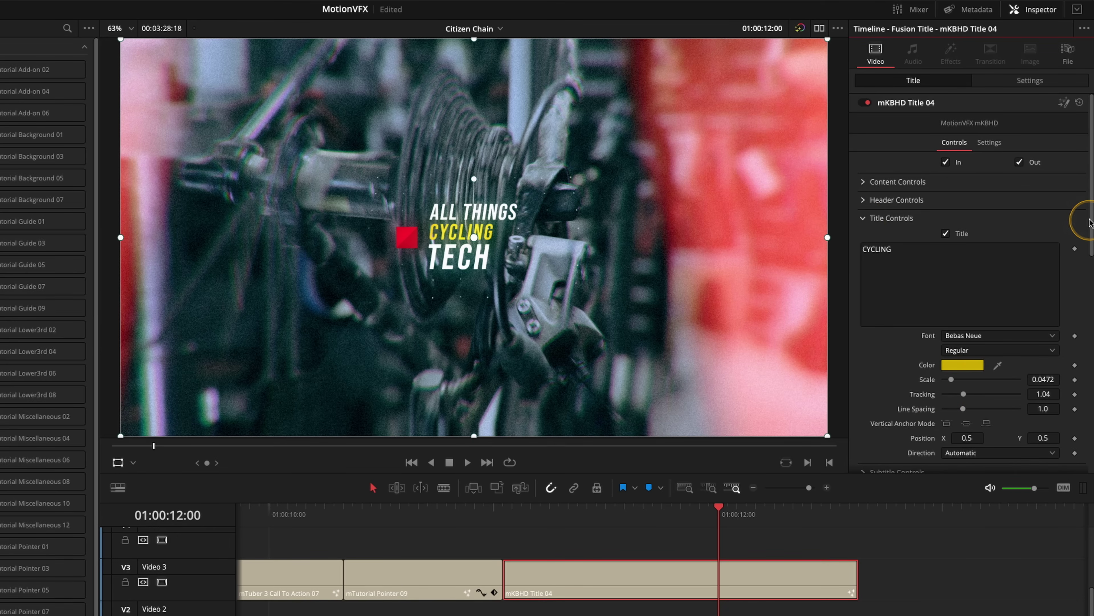
{"action": "left_click_drag", "start_coordinate": [1089, 223], "coordinate": [1091, 466]}
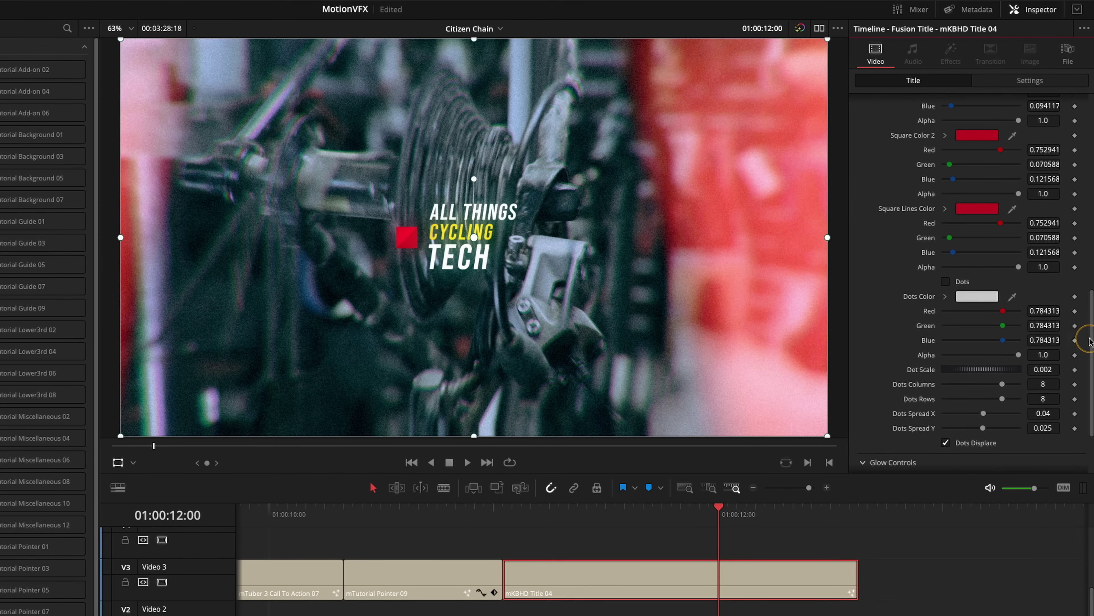
{"action": "left_click_drag", "start_coordinate": [1089, 341], "coordinate": [1087, 225]}
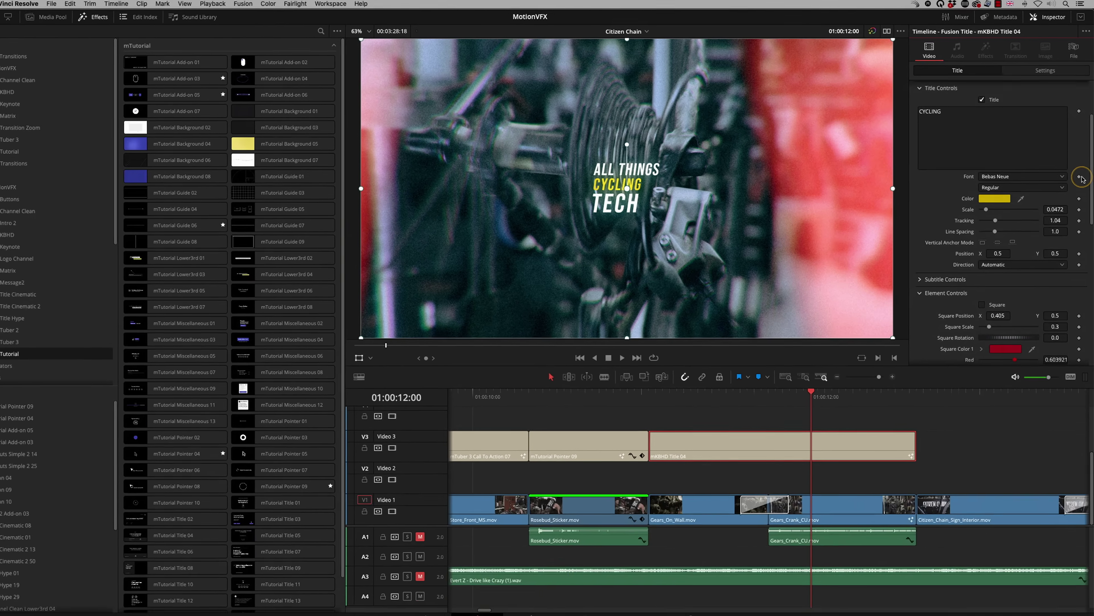
{"action": "left_click_drag", "start_coordinate": [1090, 263], "coordinate": [1081, 222]}
{"action": "left_click_drag", "start_coordinate": [1084, 173], "coordinate": [1091, 346]}
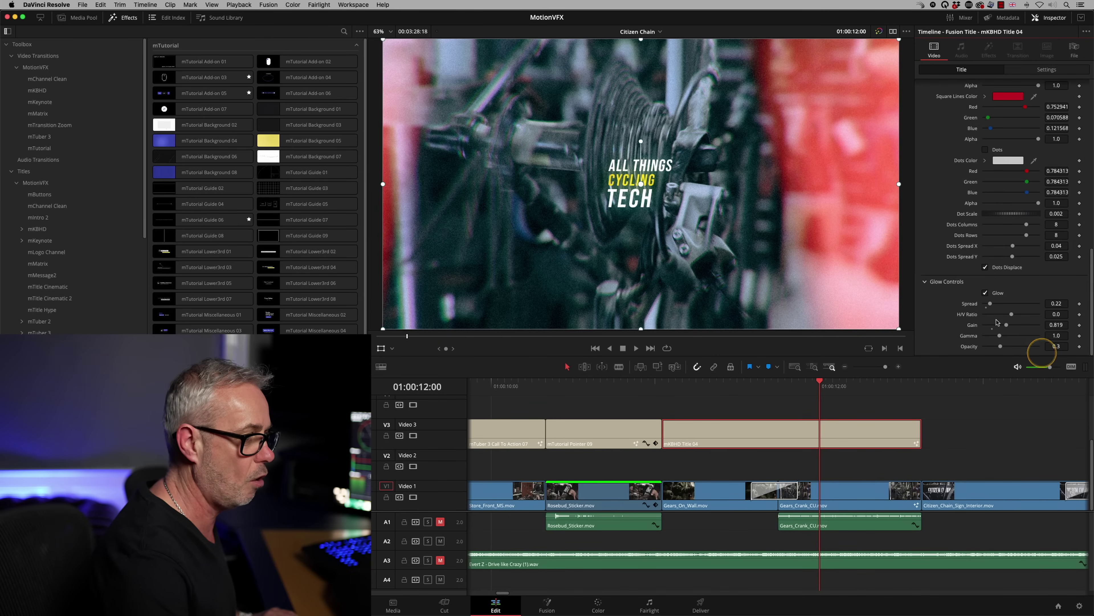
{"action": "mouse_move", "coordinate": [990, 303]}
{"action": "left_mouse_down"}
{"action": "mouse_move", "coordinate": [1003, 307]}
{"action": "mouse_move", "coordinate": [991, 307]}
{"action": "left_mouse_up"}
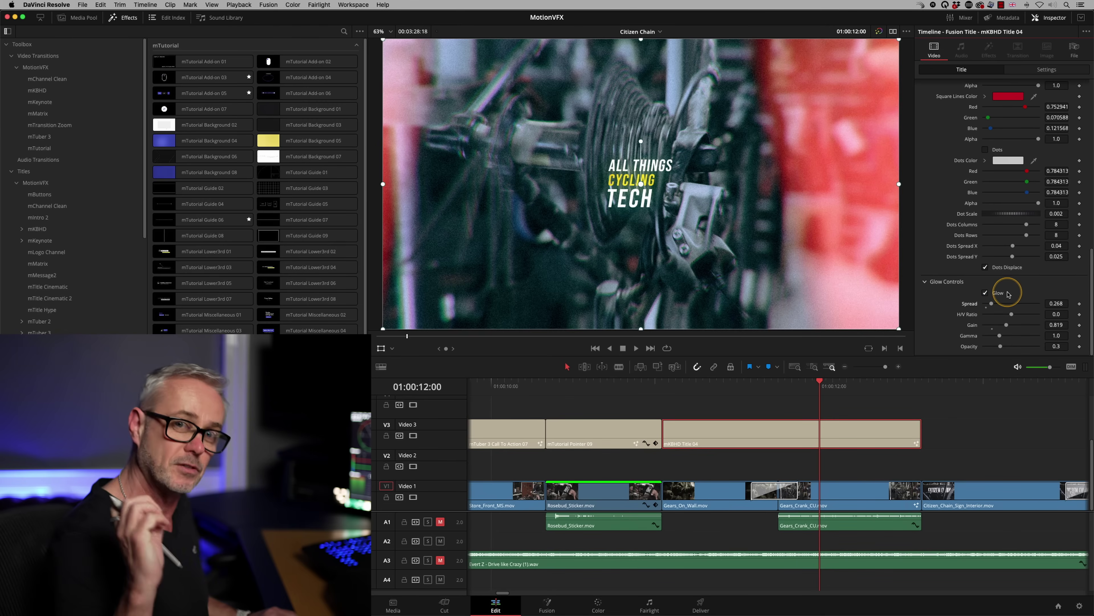
- Play and scrub the ALL THINGS CYCLING TECH title to check the stronger glow
{"action": "left_click", "coordinate": [676, 384]}
{"action": "key", "text": "space"}
{"action": "key", "text": "space"}
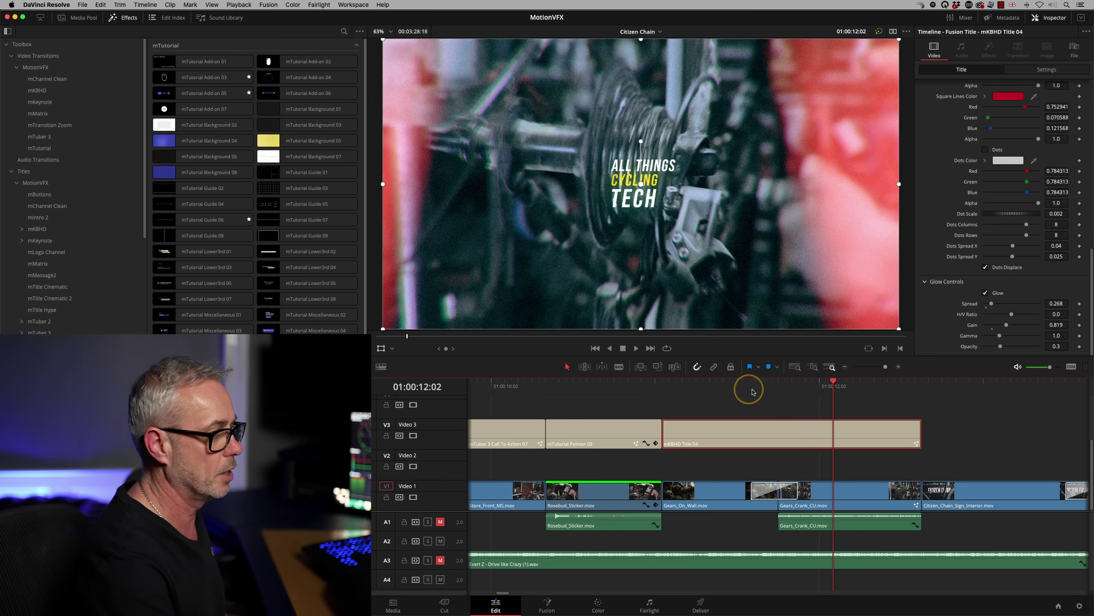
{"action": "left_click", "coordinate": [796, 385]}
{"action": "left_click_drag", "start_coordinate": [796, 385], "coordinate": [826, 385]}
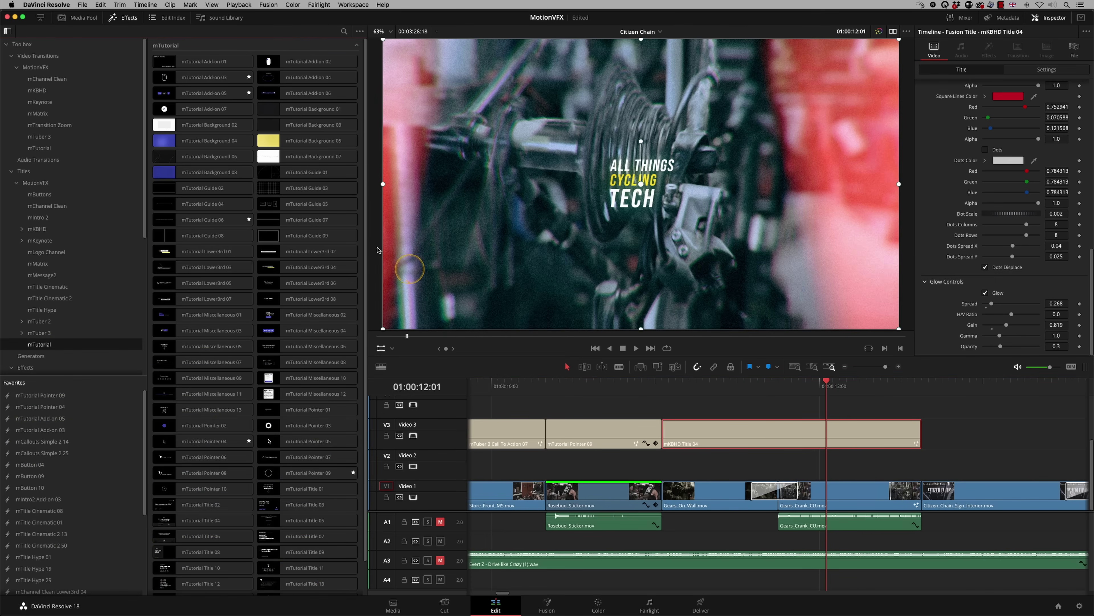
- Browse mKBHD transitions, Backgrounds and Call To Action titles, preview Call To Action 03, then list Features
{"action": "left_click", "coordinate": [38, 90]}
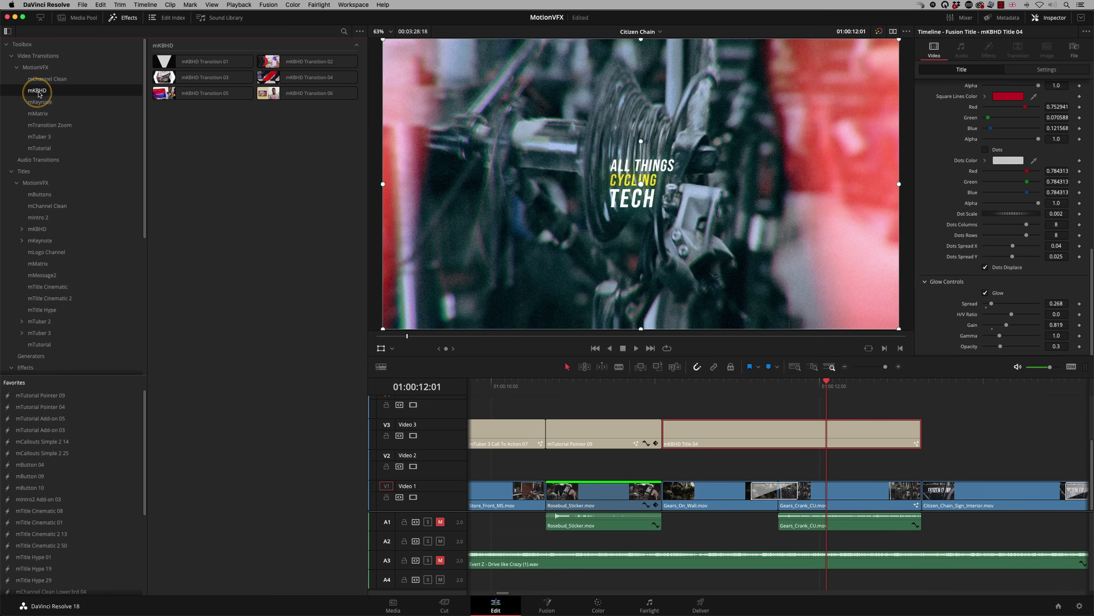
{"action": "left_click", "coordinate": [37, 229]}
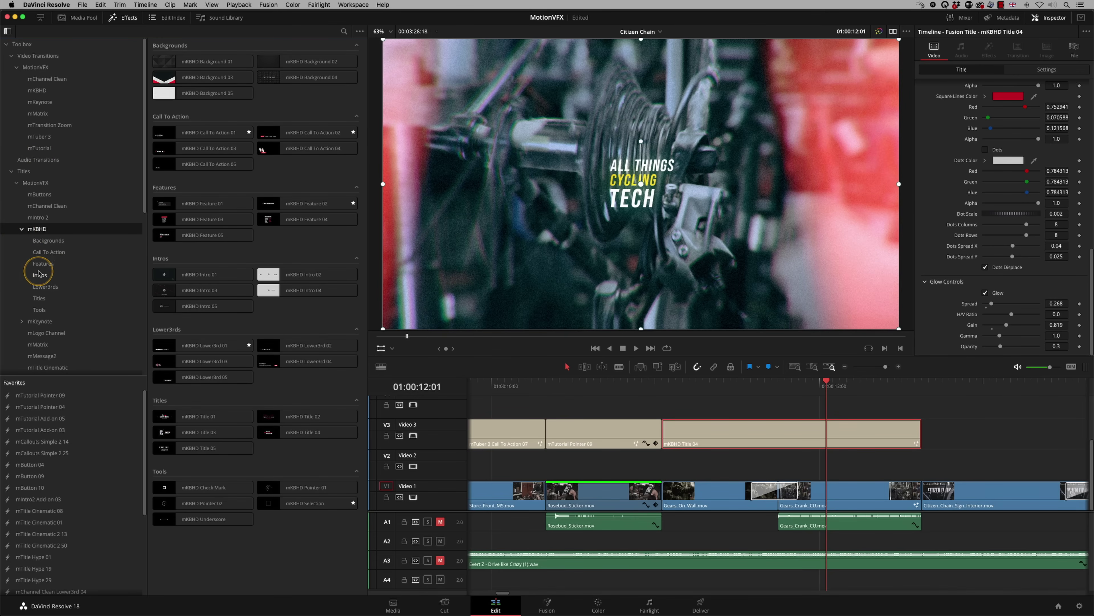
{"action": "left_click", "coordinate": [49, 244]}
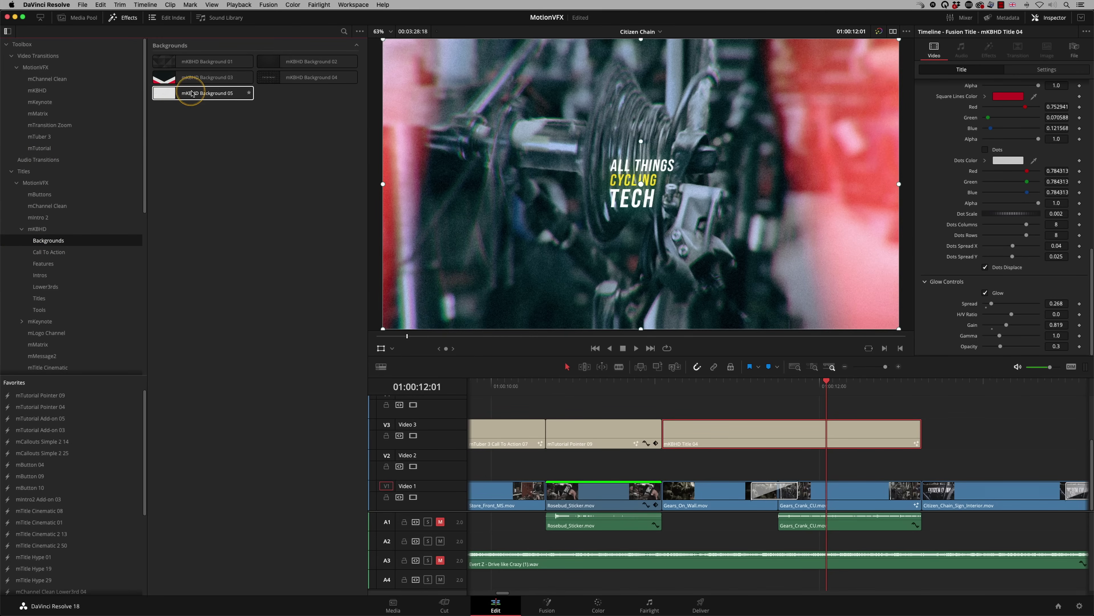
{"action": "left_click", "coordinate": [40, 253]}
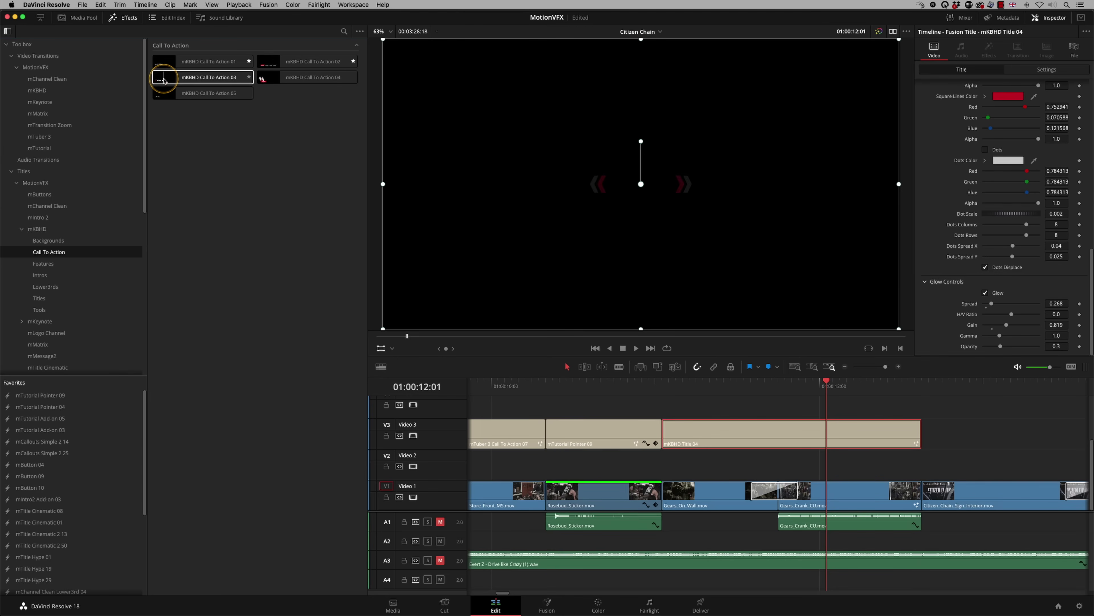
{"action": "left_click", "coordinate": [165, 81]}
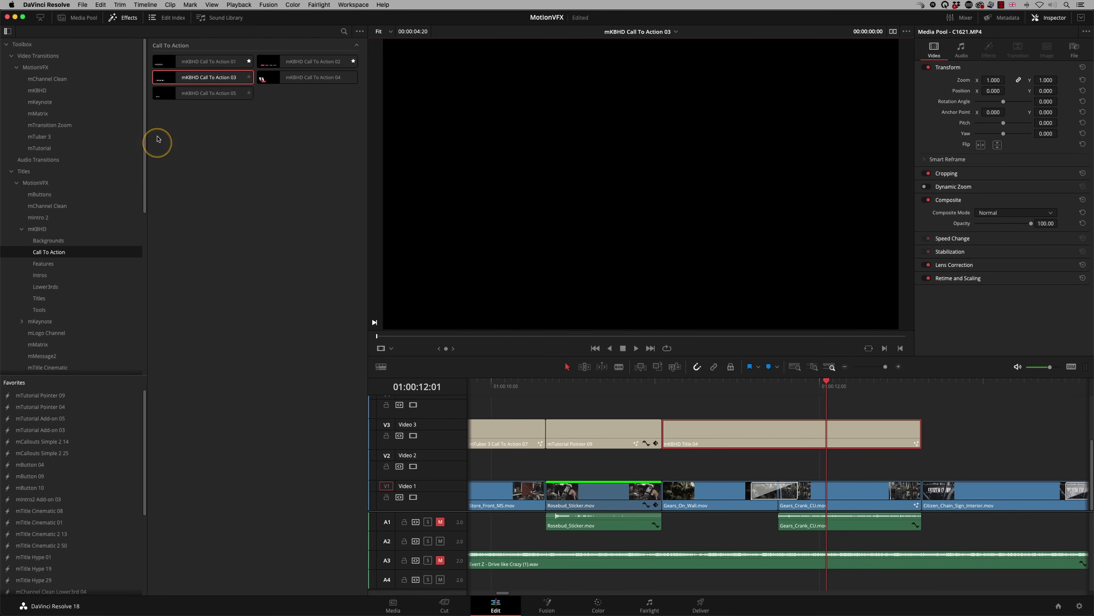
{"action": "left_click", "coordinate": [42, 265]}
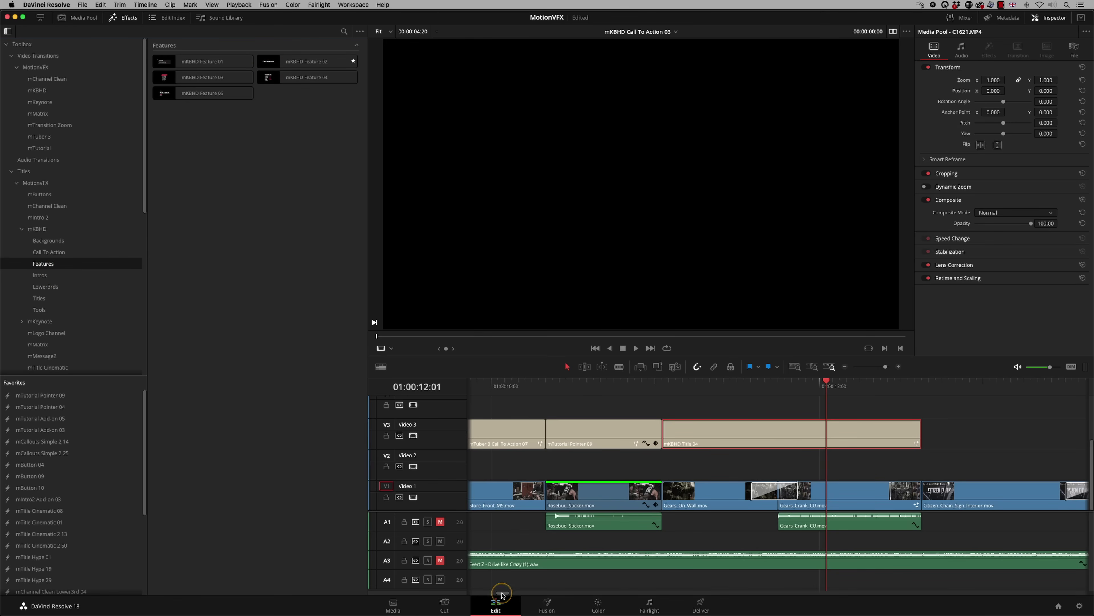
- Set the mKBHD Feature 03 bar colour to the helmet's sampled green and replay the title
{"action": "key", "text": "space"}
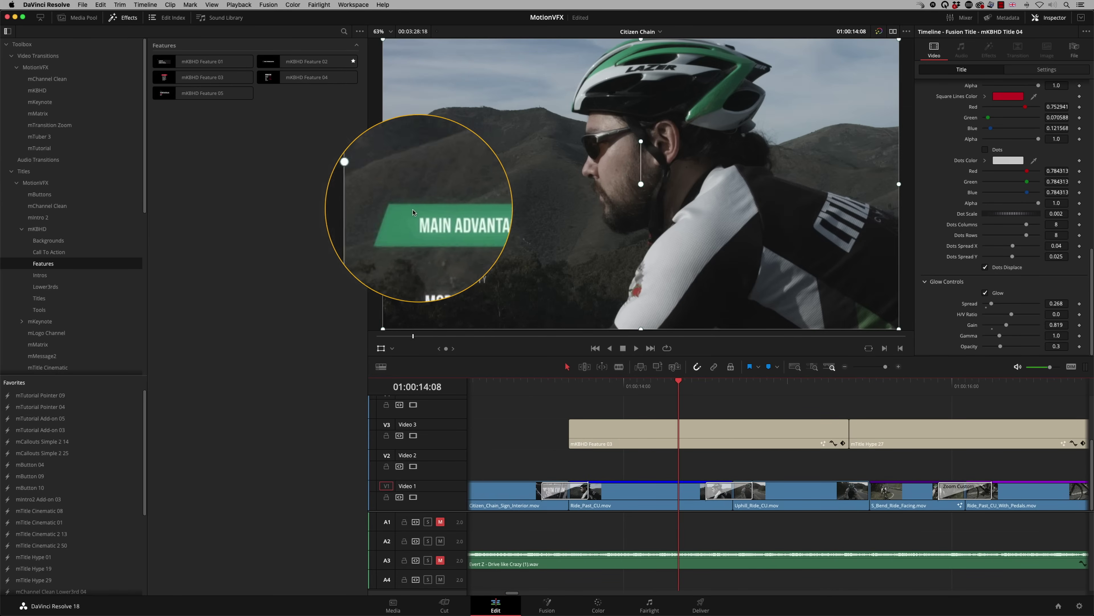
{"action": "left_click", "coordinate": [463, 502]}
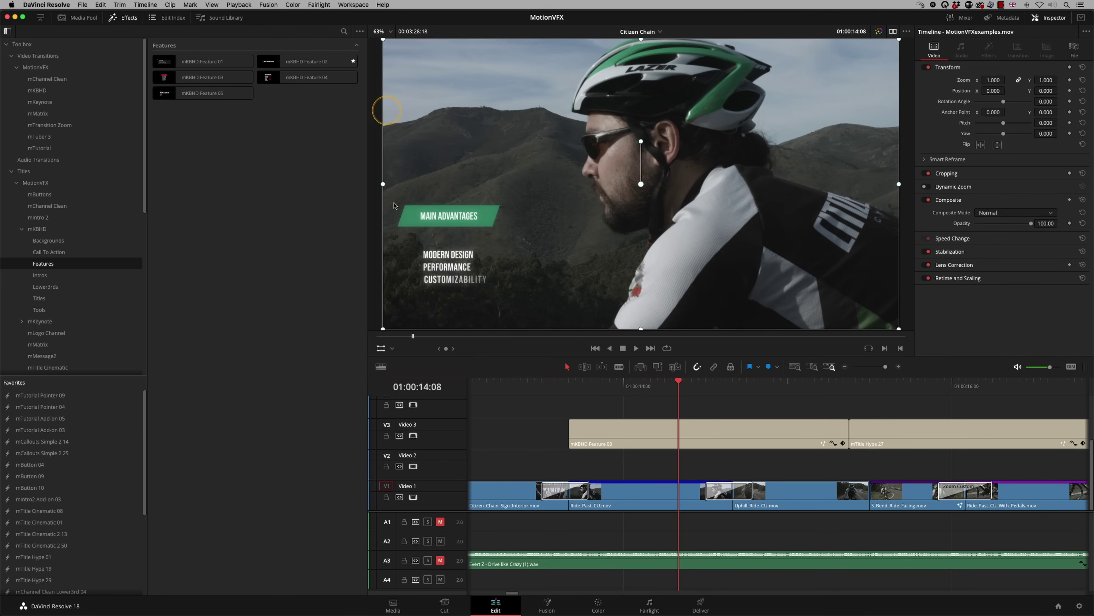
{"action": "left_click", "coordinate": [573, 432]}
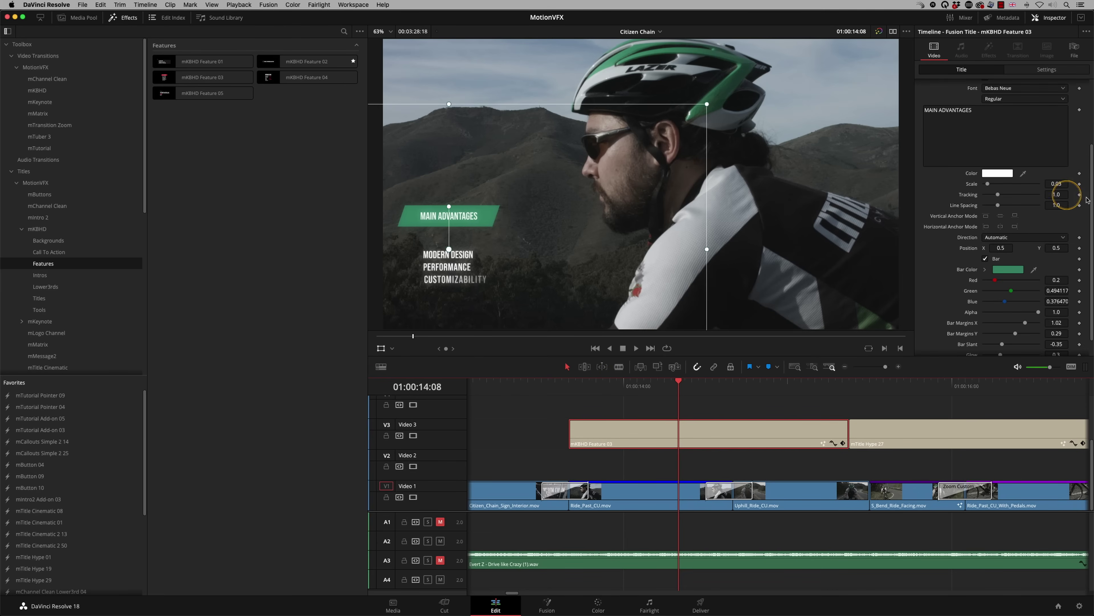
{"action": "left_click", "coordinate": [1004, 270]}
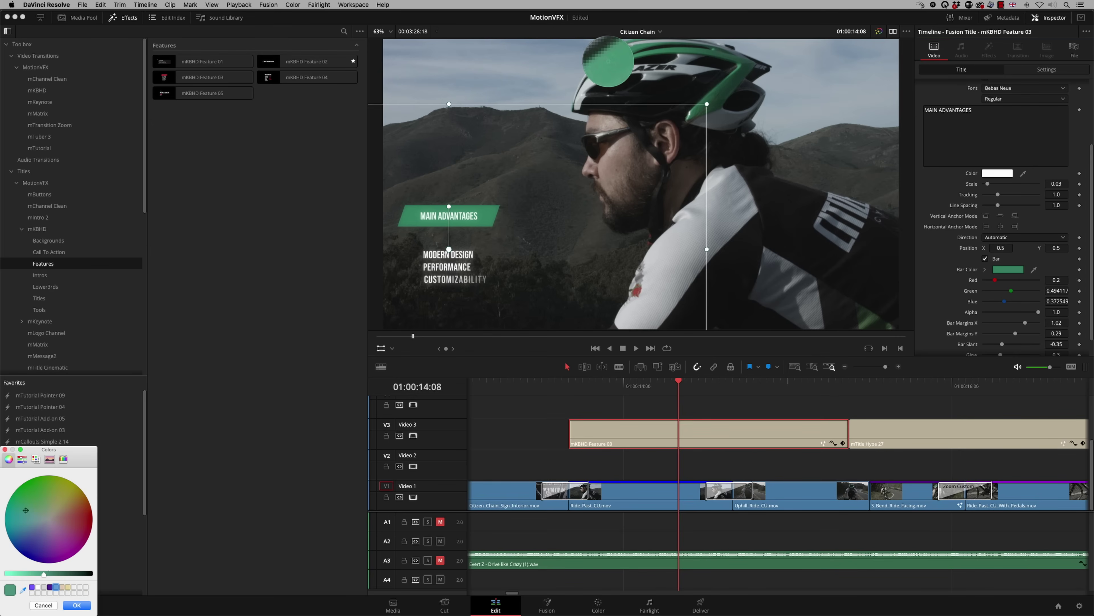
{"action": "left_click", "coordinate": [608, 62]}
{"action": "left_click", "coordinate": [108, 549]}
{"action": "key", "text": "space"}
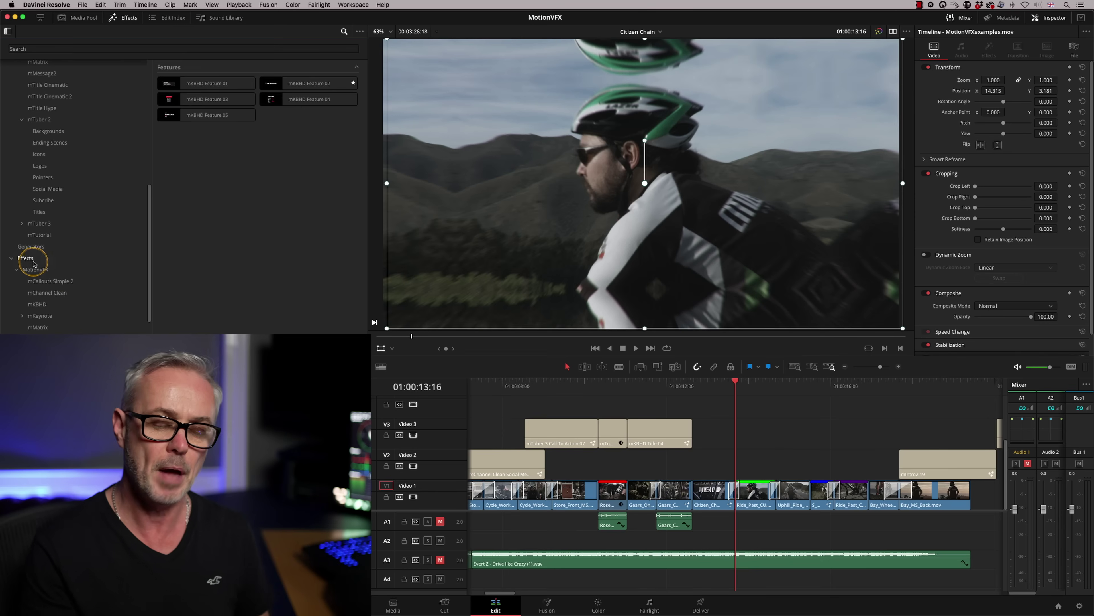
- Place a trimmed adjustment clip on Video 3, apply mKBHD Zoom to it, and scrub to preview
{"action": "left_click_drag", "start_coordinate": [203, 82], "coordinate": [751, 429]}
{"action": "left_click_drag", "start_coordinate": [932, 429], "coordinate": [834, 434]}
{"action": "left_click", "coordinate": [37, 304]}
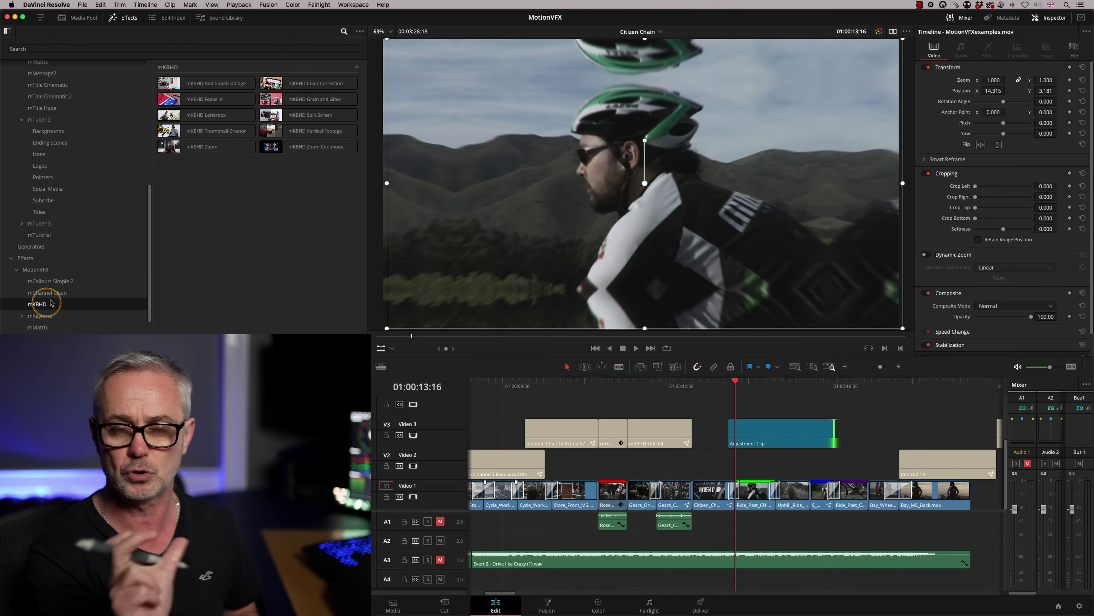
{"action": "left_click", "coordinate": [172, 148]}
{"action": "left_click_drag", "start_coordinate": [173, 147], "coordinate": [765, 435]}
{"action": "mouse_move", "coordinate": [740, 383]}
{"action": "left_mouse_down"}
{"action": "mouse_move", "coordinate": [795, 386]}
{"action": "mouse_move", "coordinate": [755, 385]}
{"action": "left_mouse_up"}
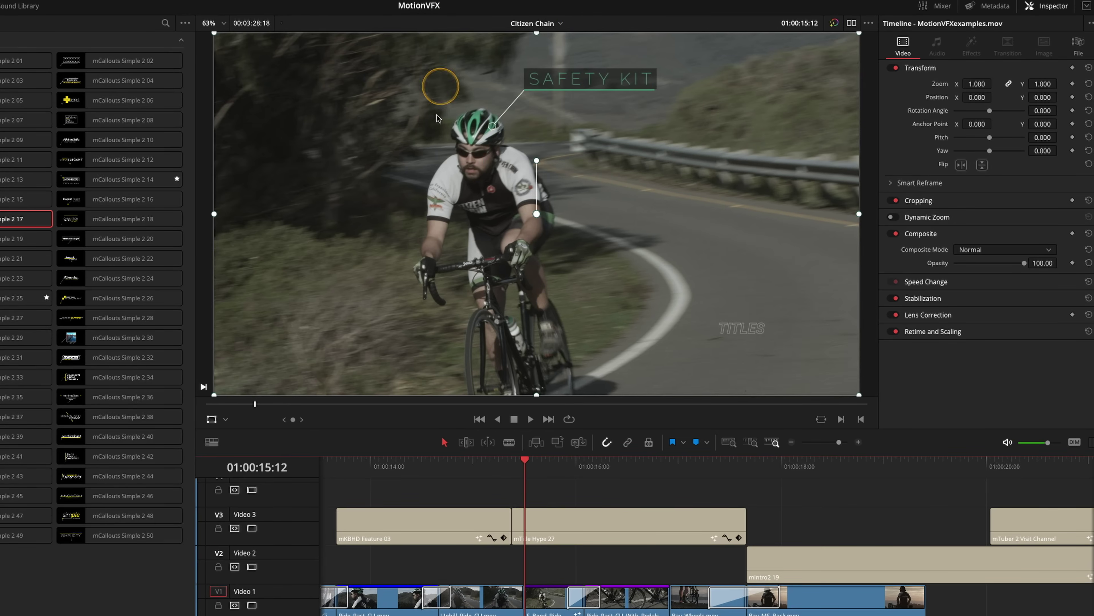
- Play the SAFETY KIT callout, delete mCallouts Simple 2 17, then drag it back onto the cyclist clip
{"action": "key", "text": "space"}
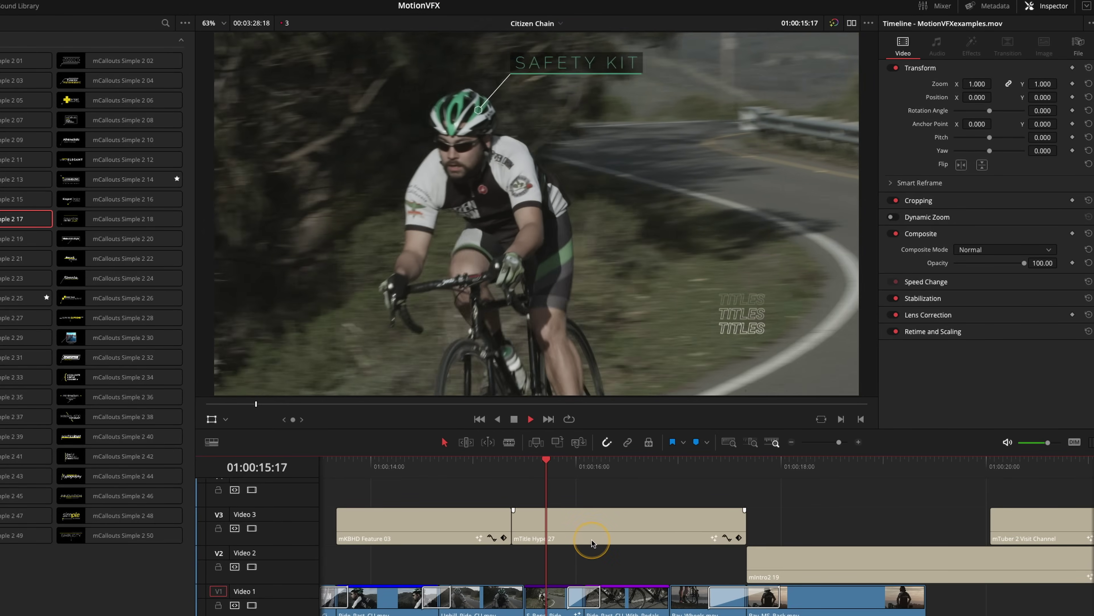
{"action": "key", "text": "space"}
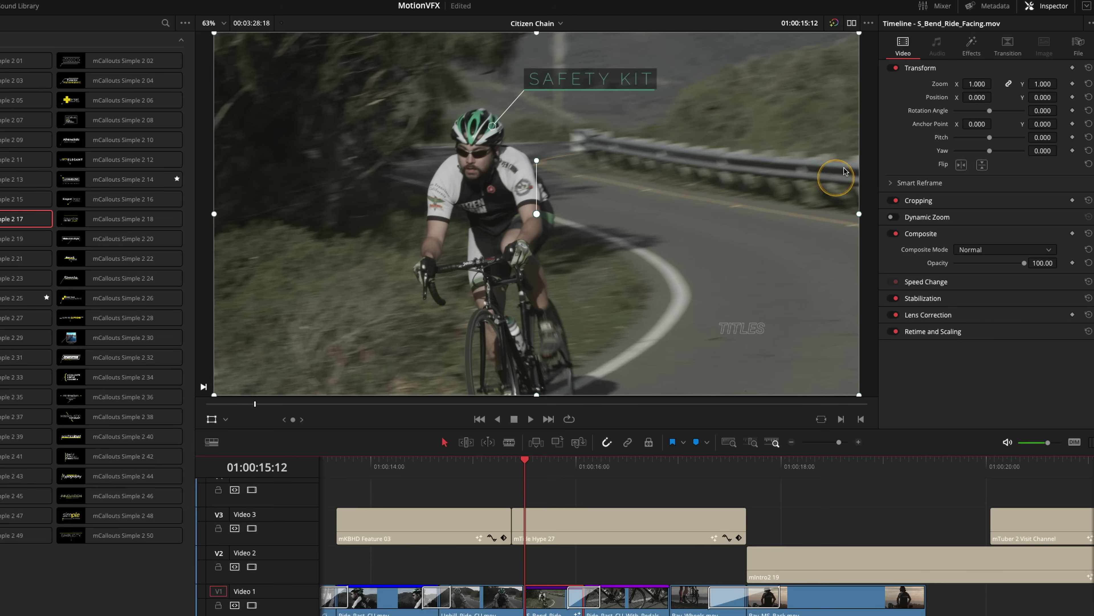
{"action": "left_click", "coordinate": [970, 47]}
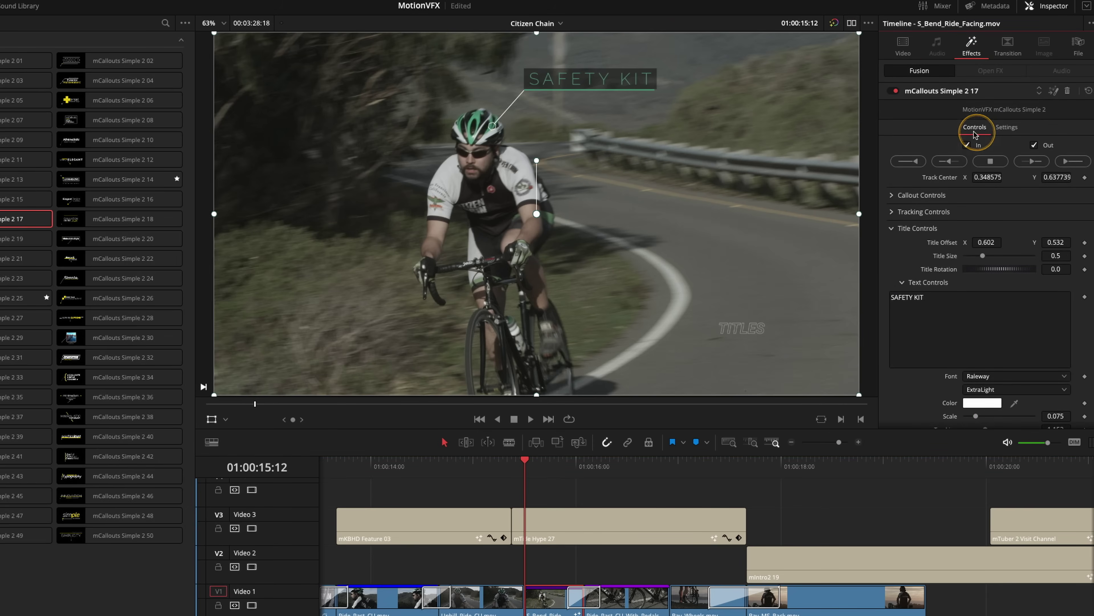
{"action": "left_click", "coordinate": [1067, 92]}
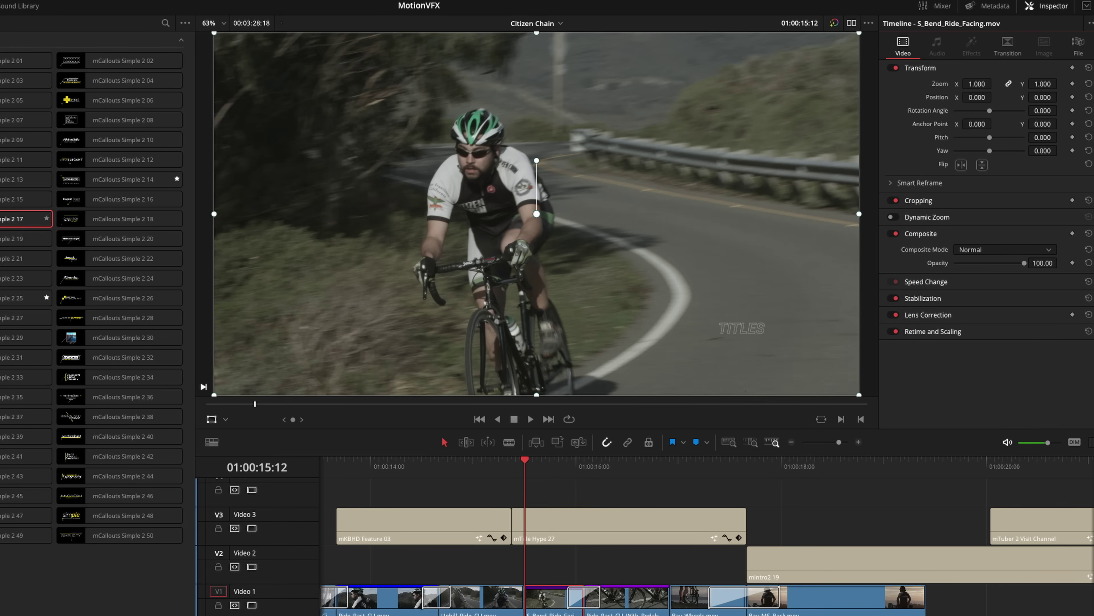
{"action": "mouse_move", "coordinate": [26, 219]}
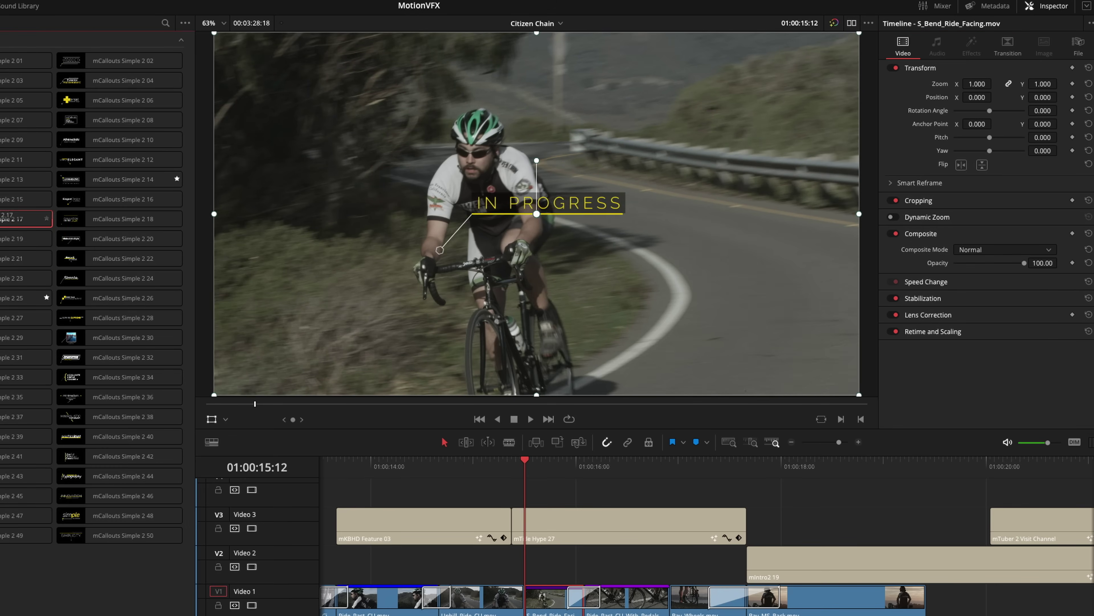
{"action": "left_click_drag", "start_coordinate": [26, 219], "coordinate": [330, 365]}
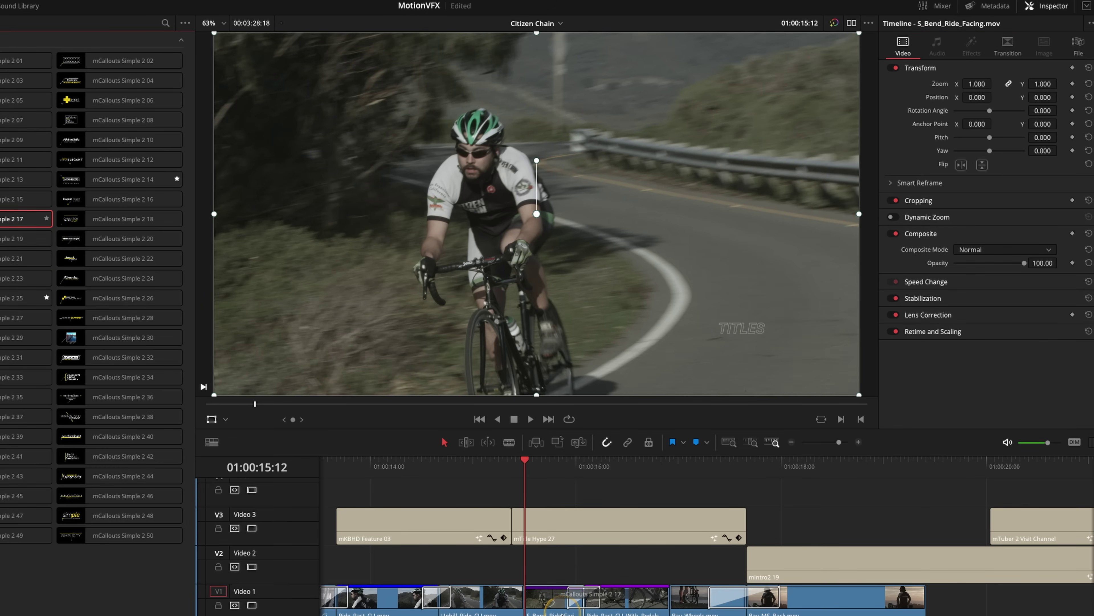
- Open the callout's effect settings and switch the viewer overlay to Fusion Overlay
{"action": "left_click", "coordinate": [971, 45]}
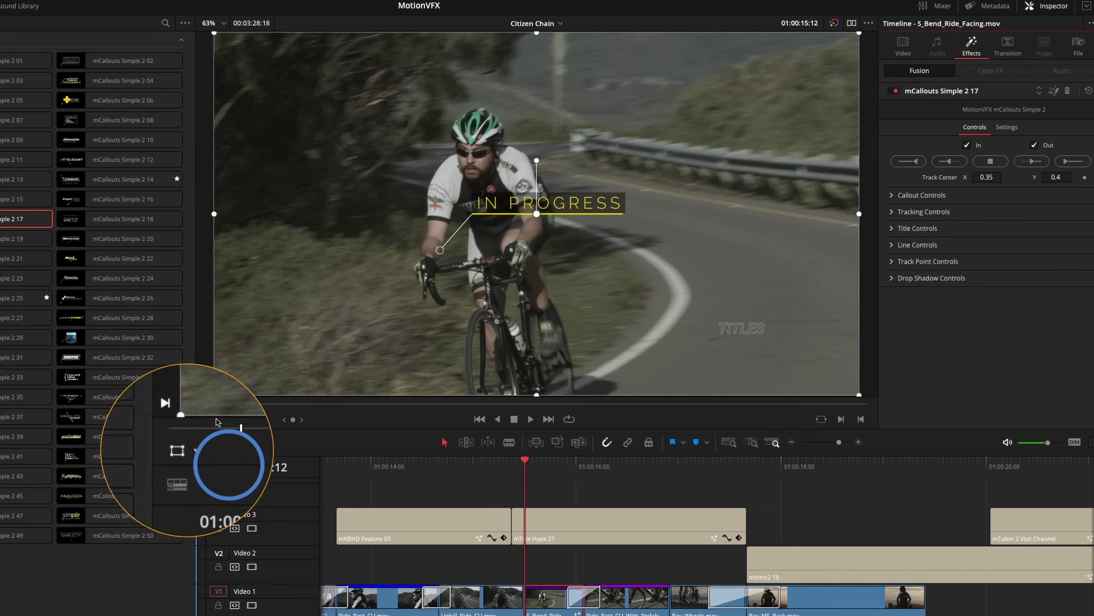
{"action": "left_click", "coordinate": [225, 419]}
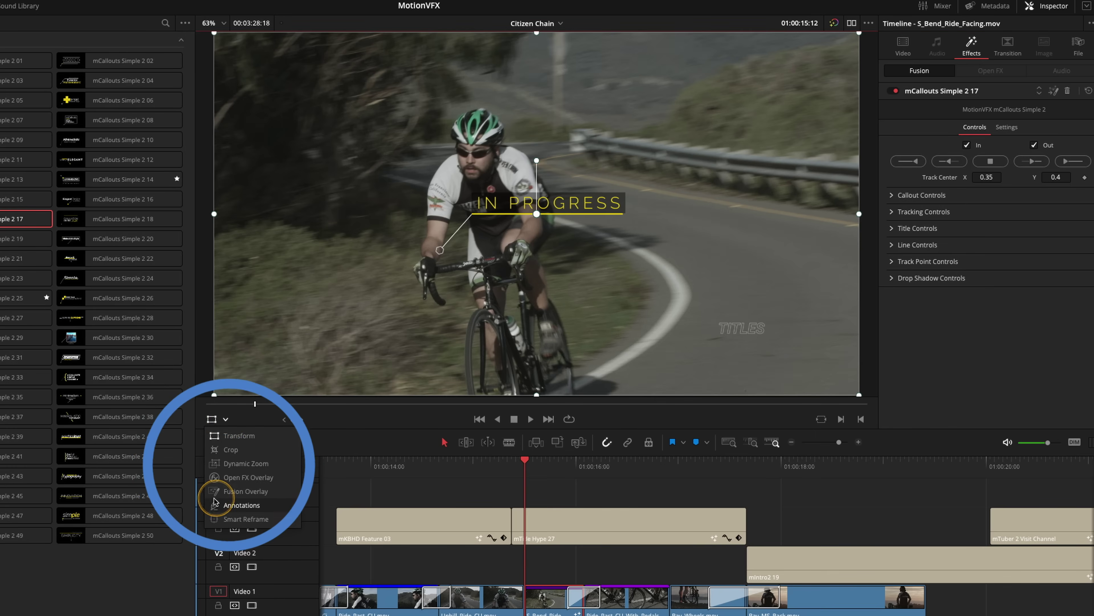
{"action": "left_click", "coordinate": [219, 492]}
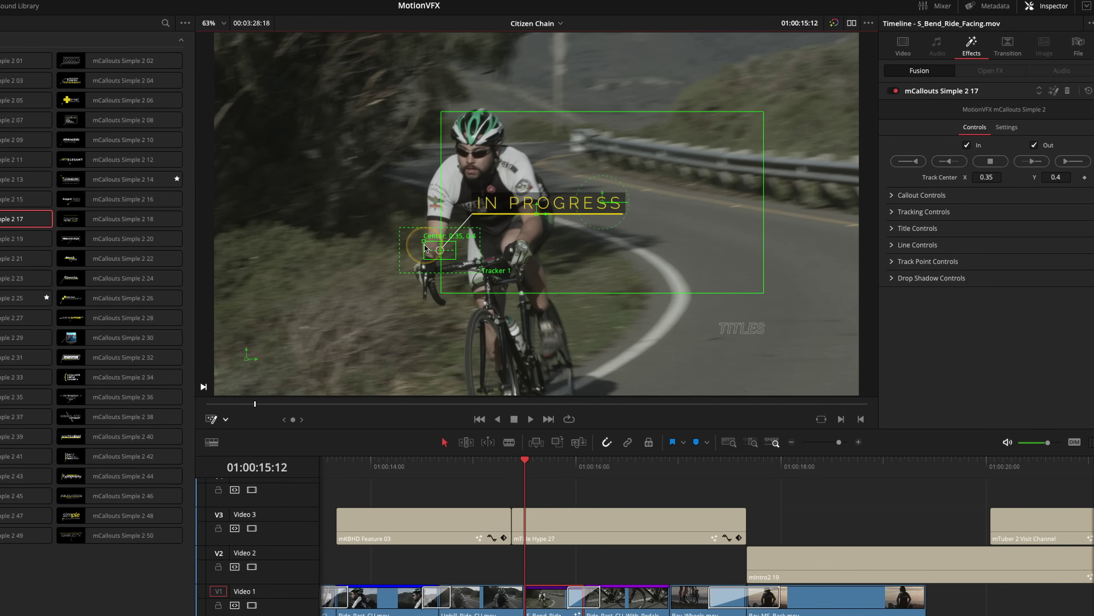
- Track the callout's center forward on the rider's helmet across frames 740–757, then play it back
{"action": "left_click_drag", "start_coordinate": [425, 242], "coordinate": [486, 129]}
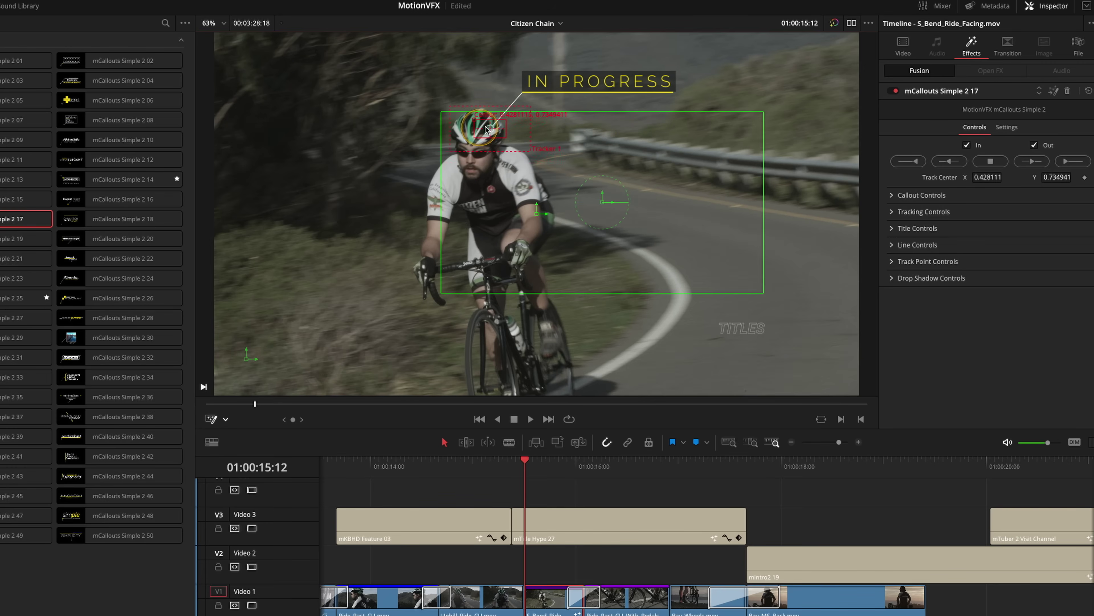
{"action": "left_click", "coordinate": [1063, 161]}
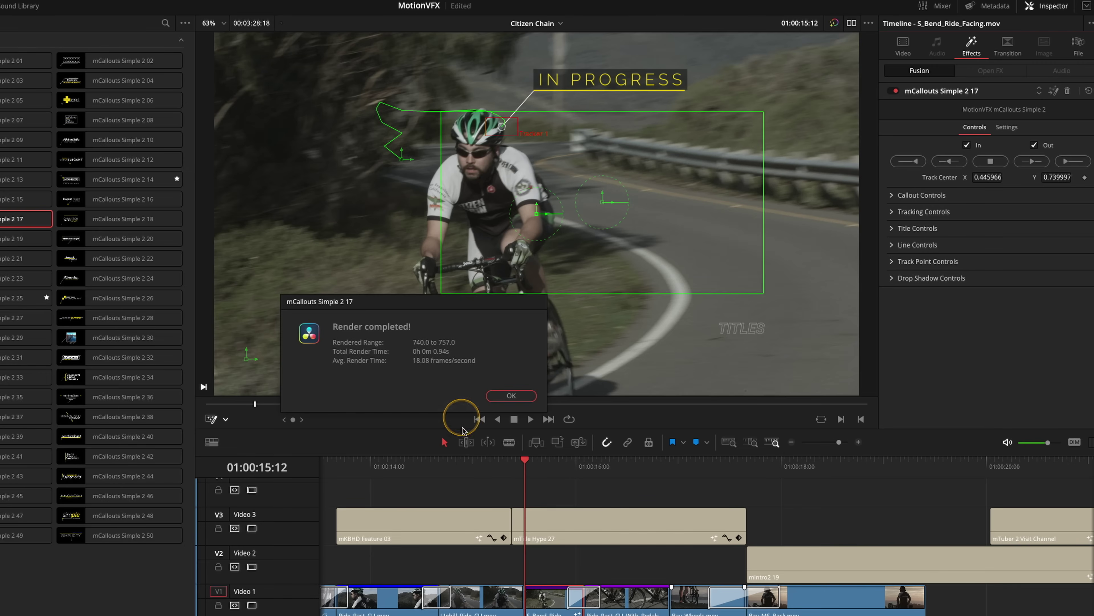
{"action": "left_click", "coordinate": [508, 395]}
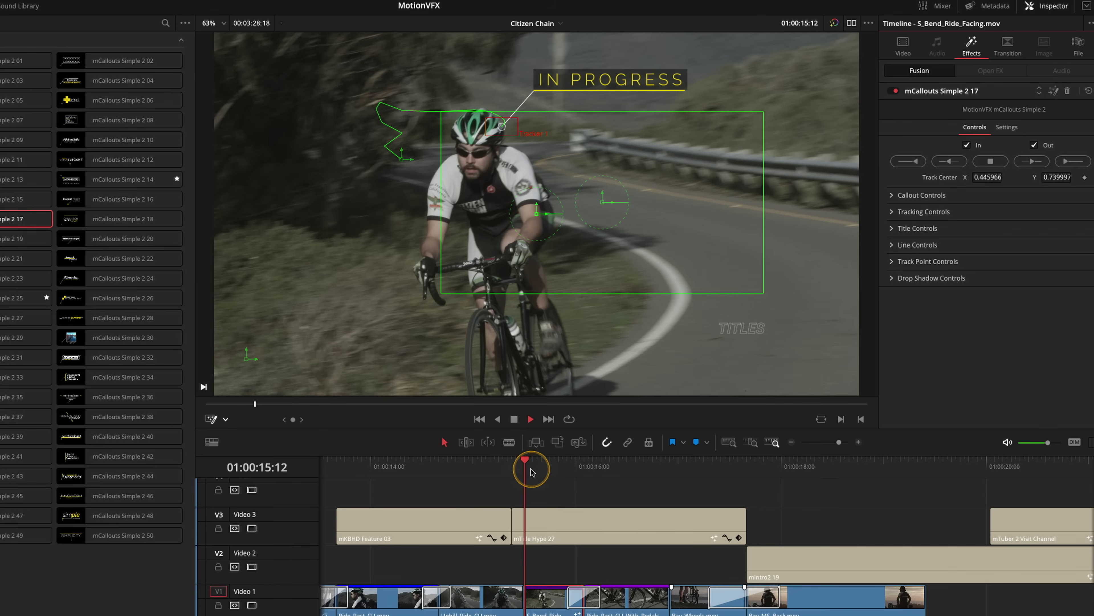
{"action": "key", "text": "space"}
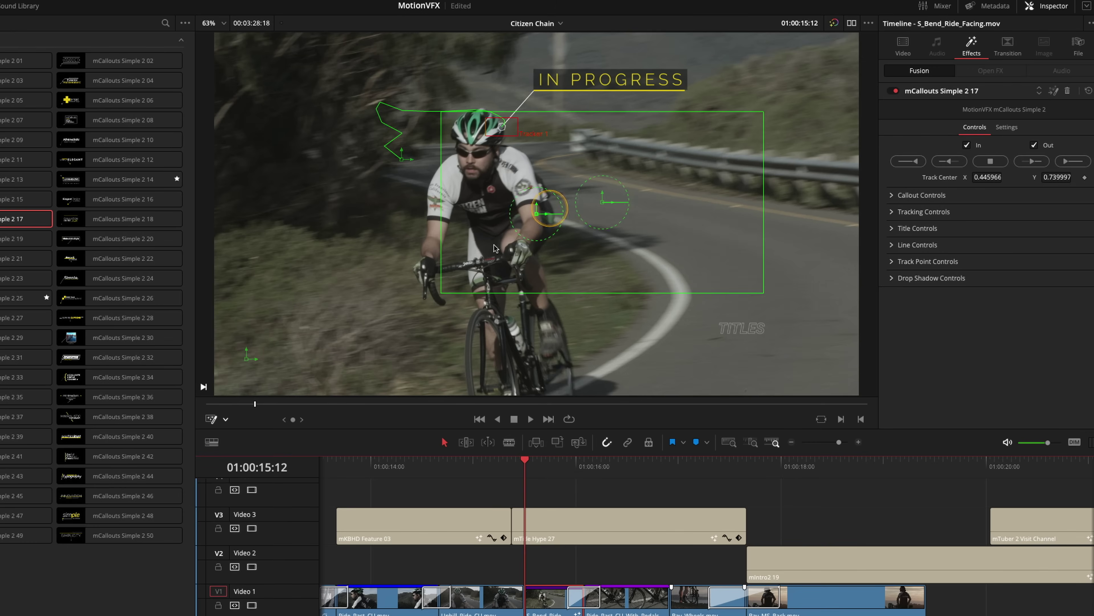
- Return the viewer overlay to Transform and hide the on-screen controls
{"action": "left_click", "coordinate": [225, 420]}
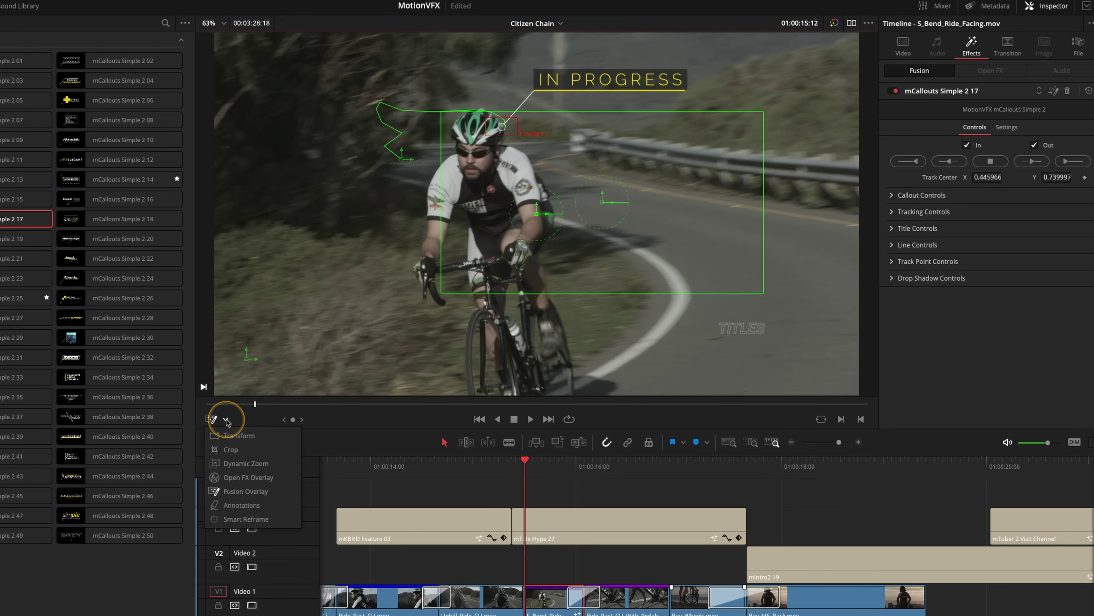
{"action": "left_click", "coordinate": [239, 436]}
{"action": "left_click", "coordinate": [212, 421]}
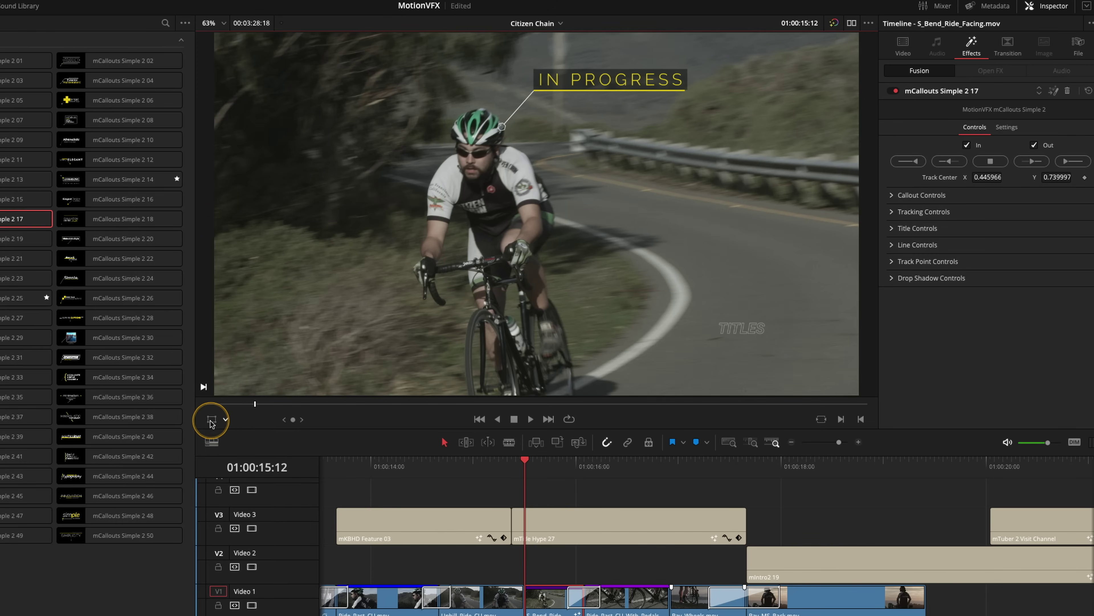
- Change the callout's text to 'SAFETY KIT' in Title Controls > Text Controls
{"action": "left_click", "coordinate": [892, 229]}
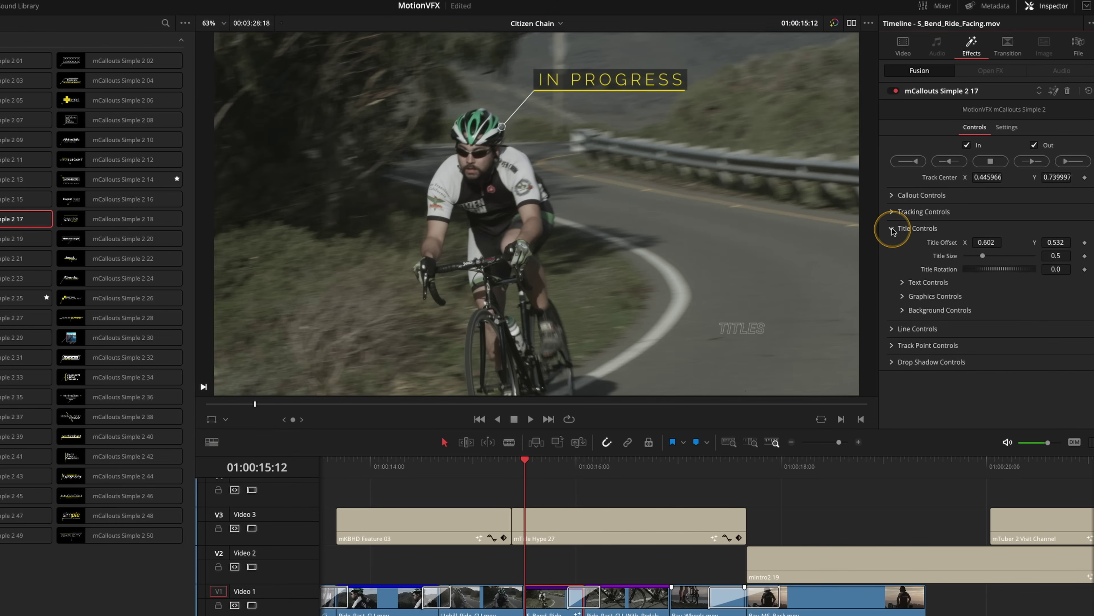
{"action": "left_click", "coordinate": [901, 284]}
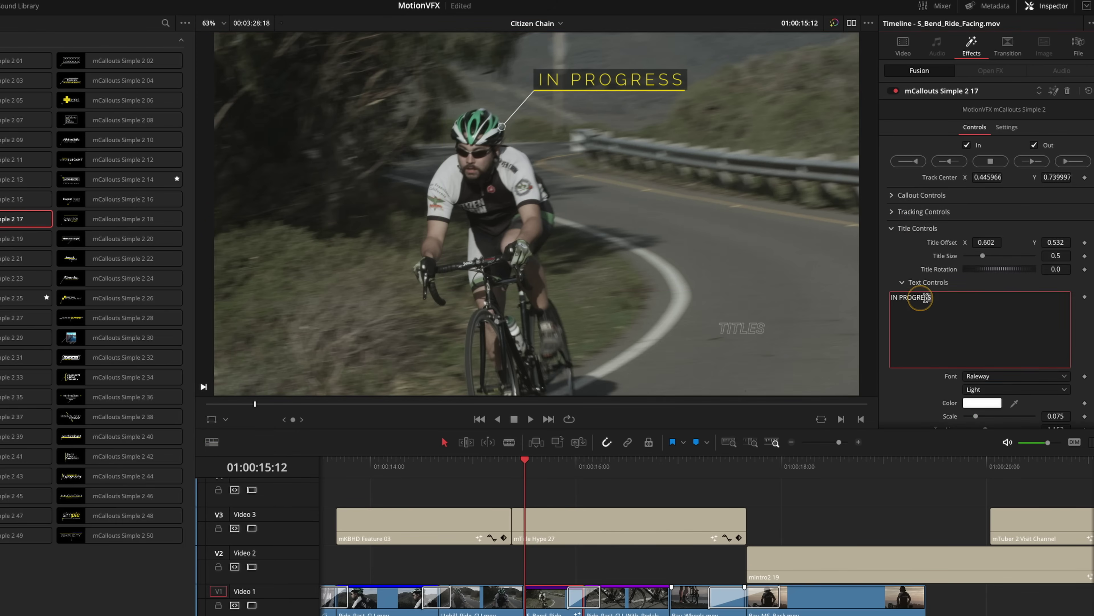
{"action": "type", "text": "SAFETY KIT"}
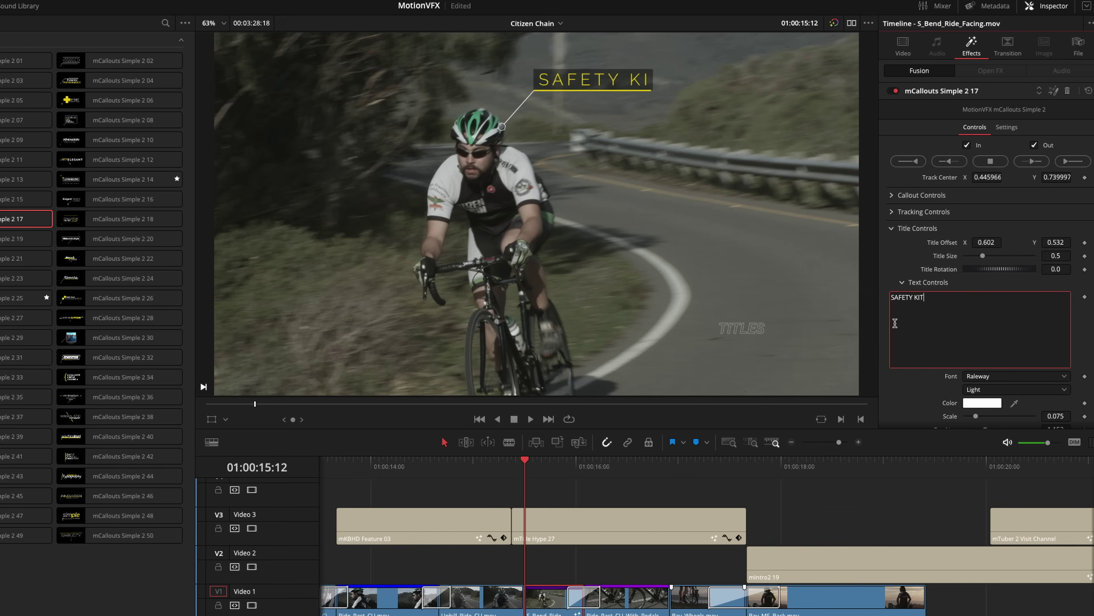
{"action": "scroll", "coordinate": [911, 164], "scroll_direction": "down", "scroll_amount": 1}
{"action": "left_click", "coordinate": [902, 284]}
- Set the Progress Bar Color to the helmet's green with the eyedropper
{"action": "left_click", "coordinate": [894, 345]}
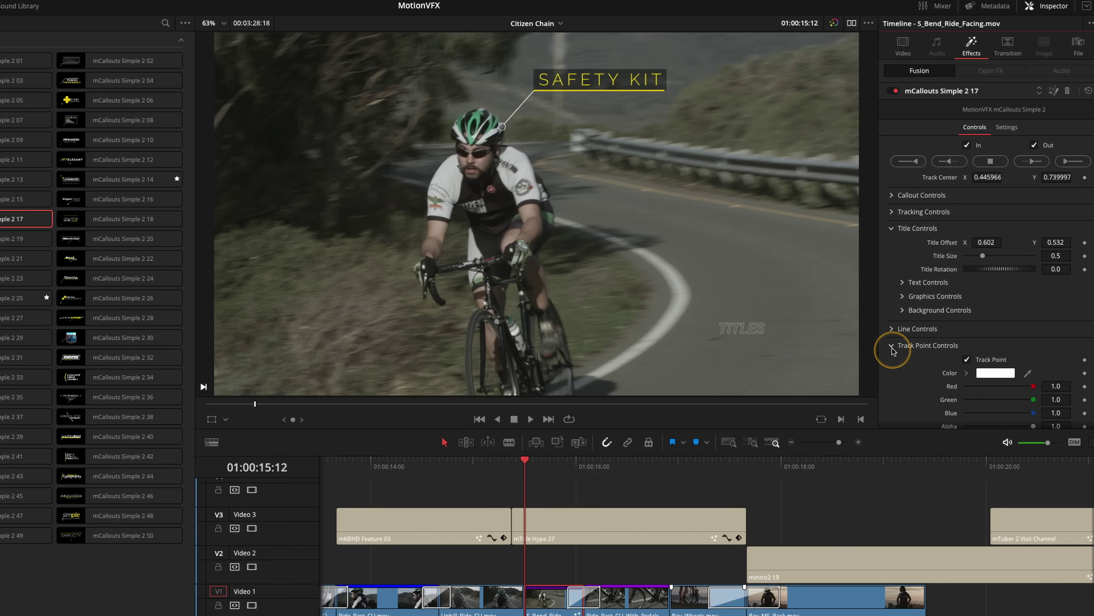
{"action": "left_click", "coordinate": [899, 341]}
{"action": "left_click", "coordinate": [902, 296]}
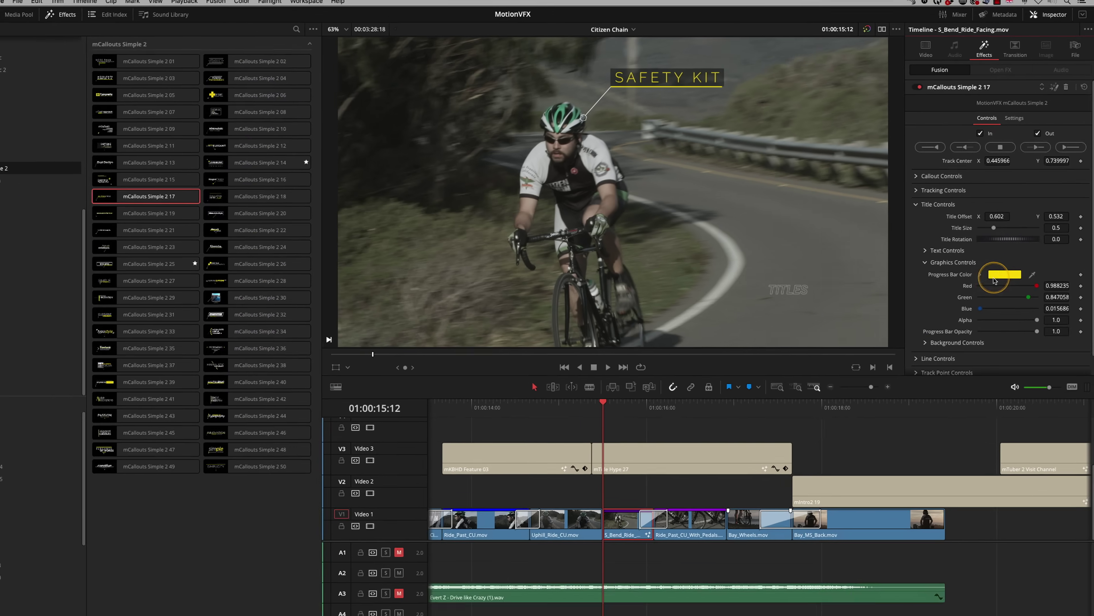
{"action": "left_click", "coordinate": [994, 310]}
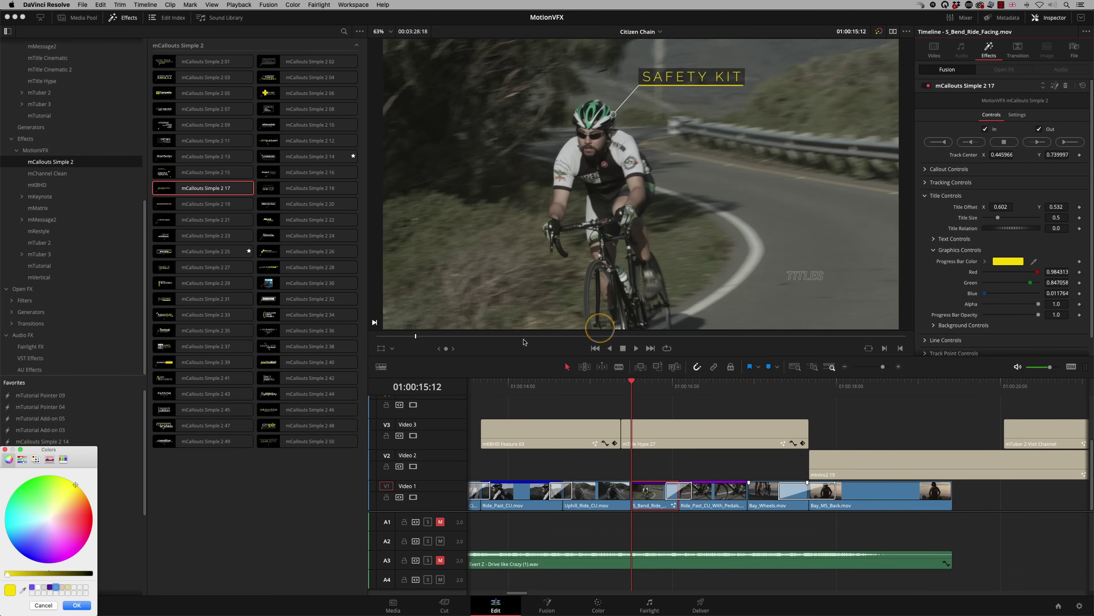
{"action": "left_click", "coordinate": [22, 589]}
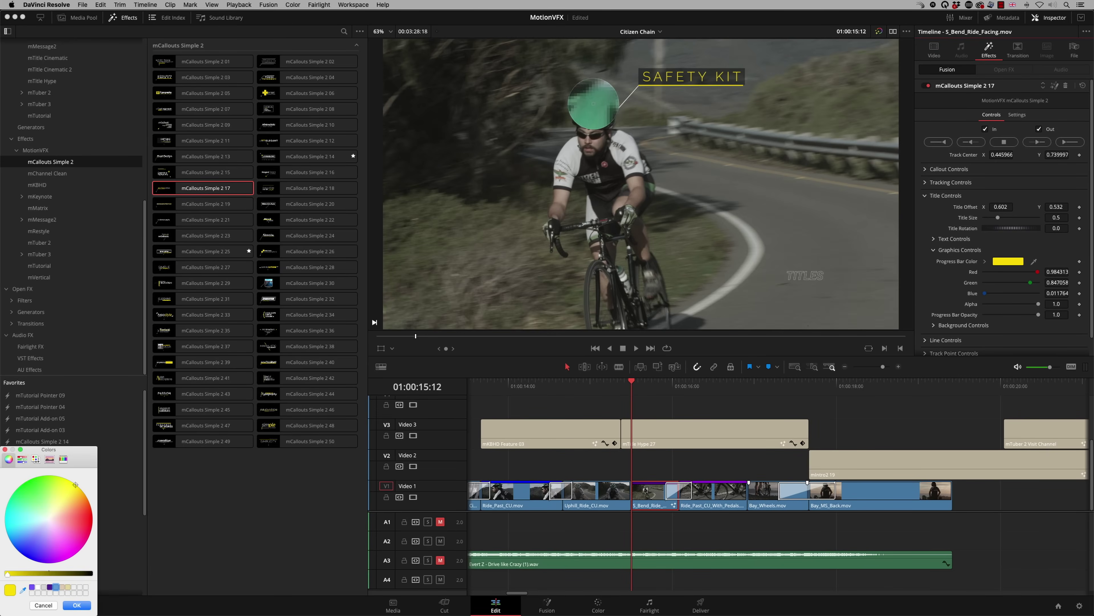
{"action": "left_click", "coordinate": [594, 104]}
- Try Static callout movement and play it back from 01:00:15:12
{"action": "key", "text": "space"}
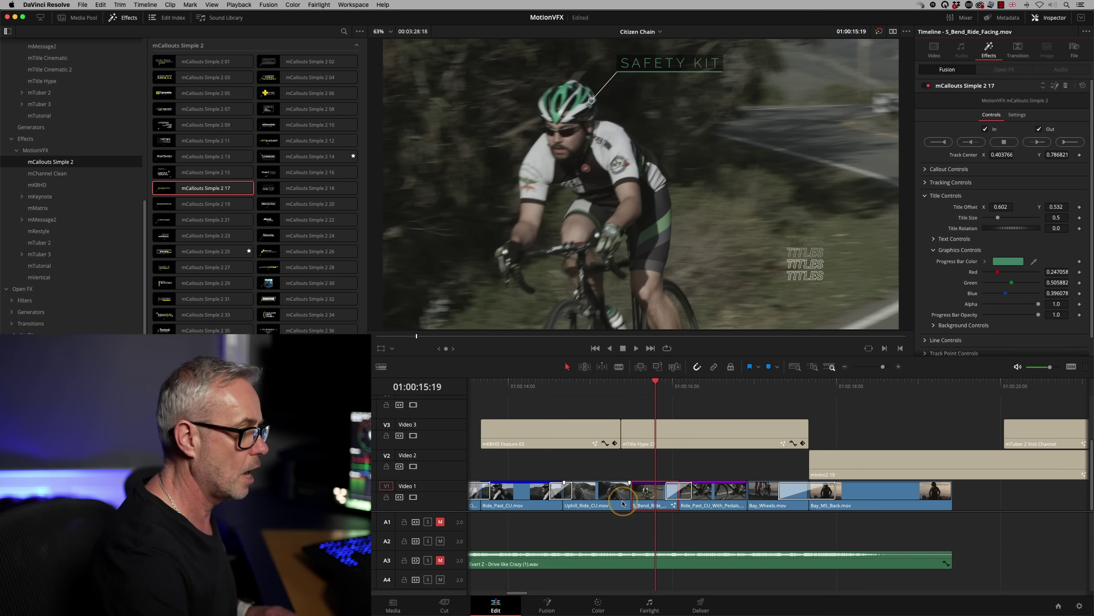
{"action": "left_click", "coordinate": [924, 170]}
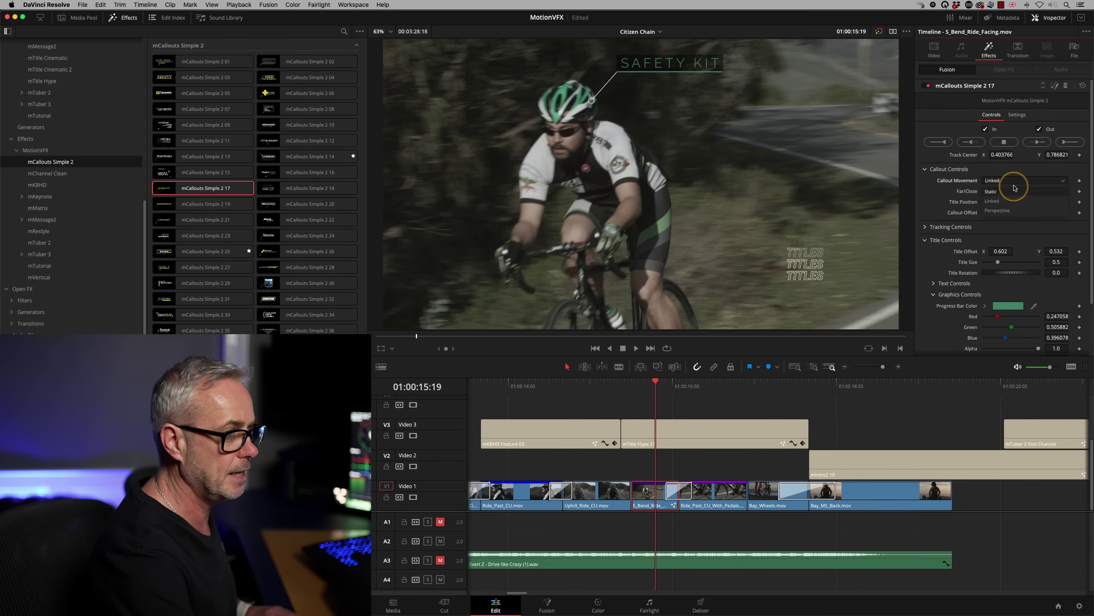
{"action": "left_click", "coordinate": [998, 192]}
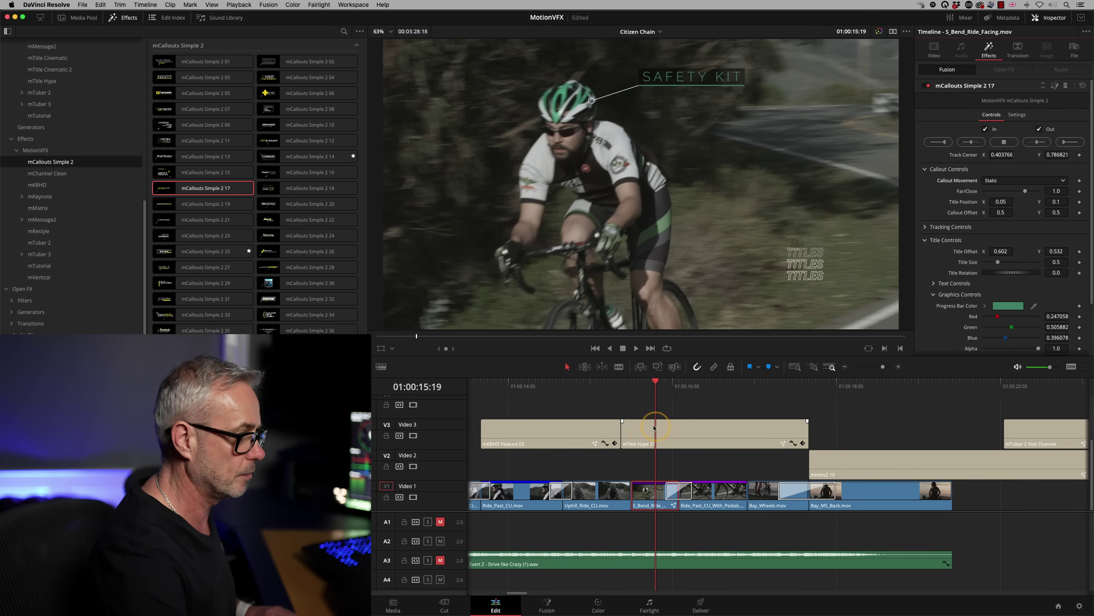
{"action": "left_click_drag", "start_coordinate": [658, 396], "coordinate": [630, 394]}
{"action": "key", "text": "space"}
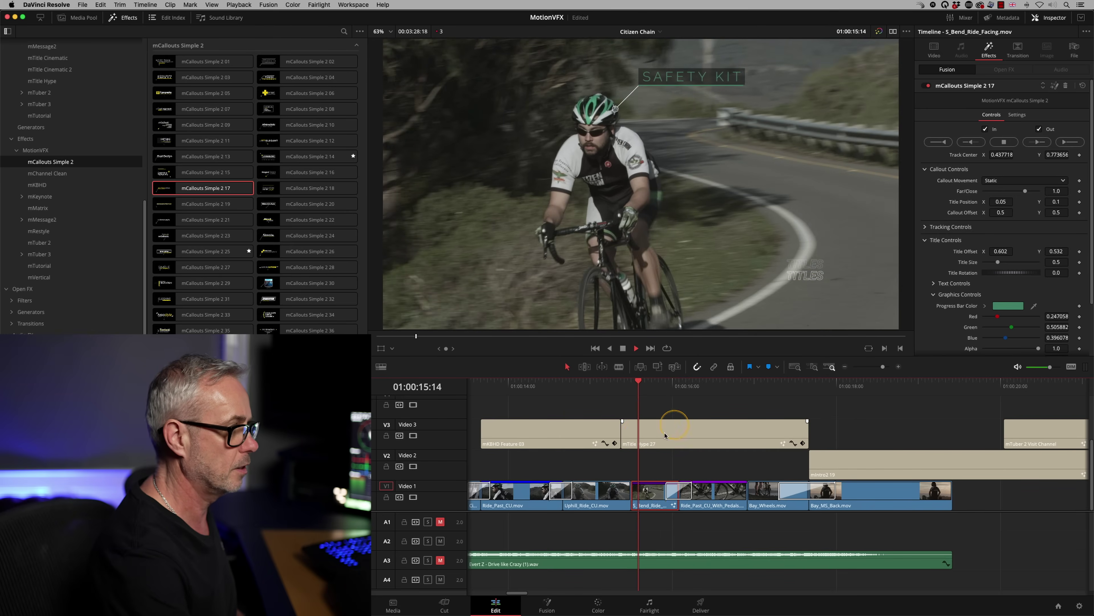
{"action": "key", "text": "space"}
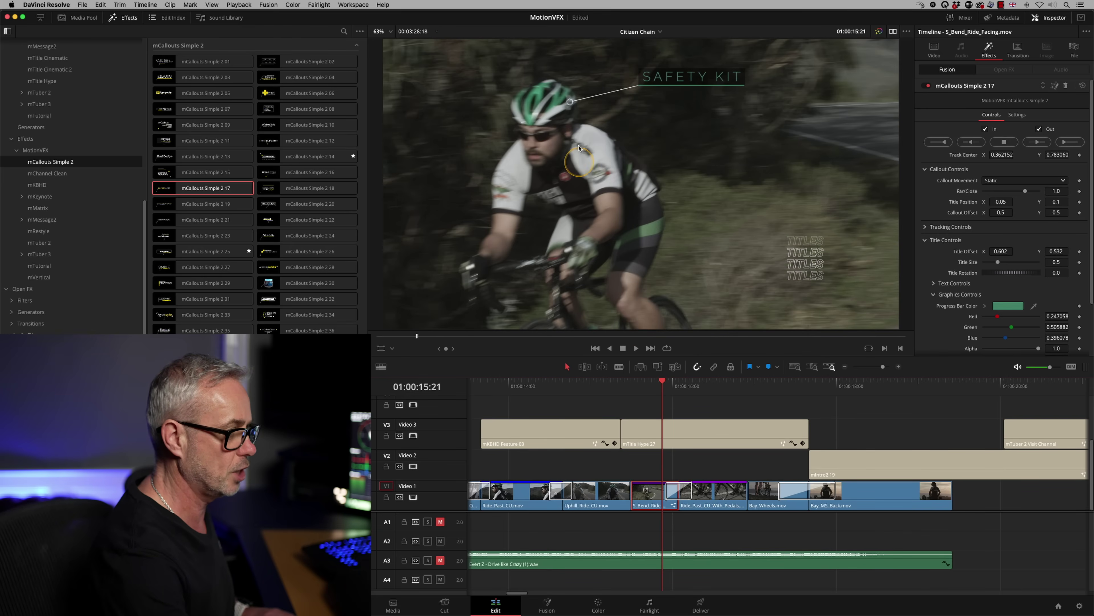
- Change Callout Movement to Perspective and return the playhead to 01:00:15:12
{"action": "left_click", "coordinate": [1003, 184]}
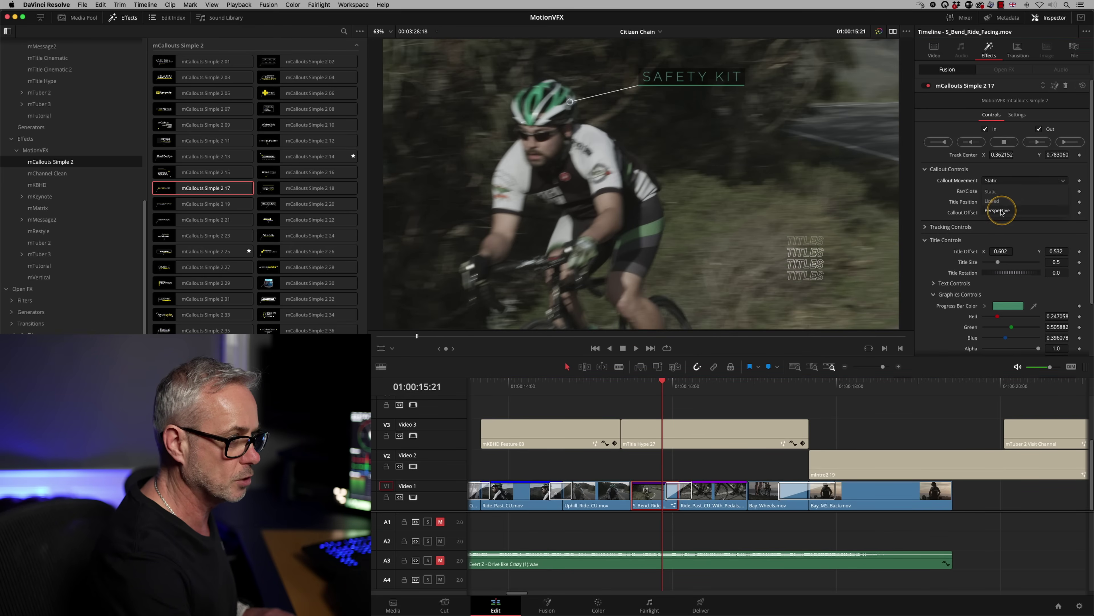
{"action": "left_click", "coordinate": [983, 228]}
{"action": "left_click_drag", "start_coordinate": [664, 390], "coordinate": [630, 386]}
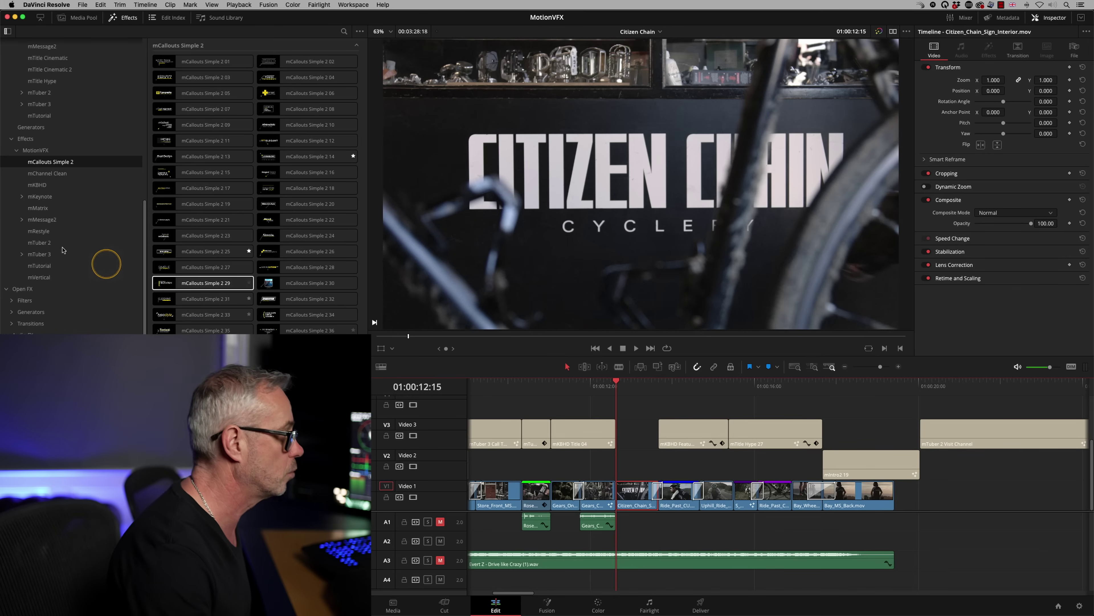
- Open MotionVFX > mRestyle in the Effects library and preview Glitch 03 on the Citizen Chain sign
{"action": "left_click", "coordinate": [20, 253]}
{"action": "left_click", "coordinate": [33, 235]}
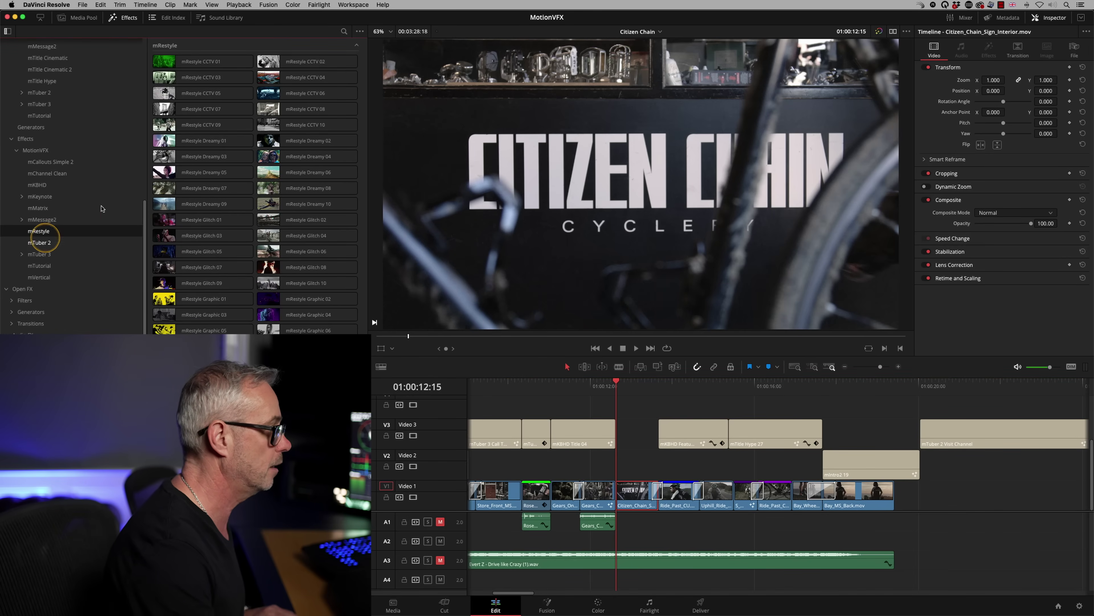
{"action": "left_click", "coordinate": [172, 298]}
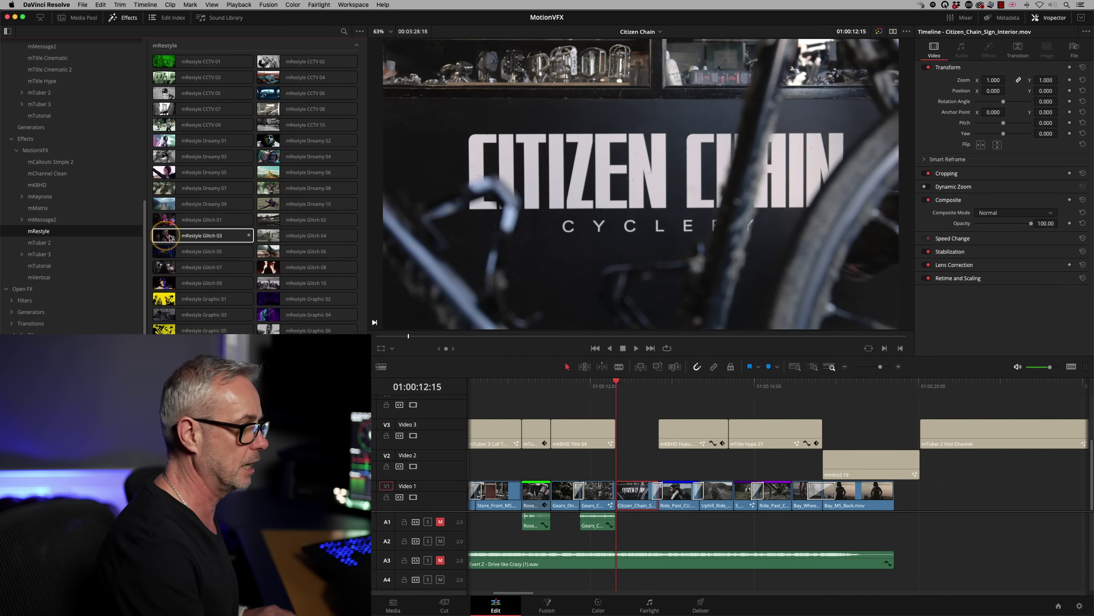
{"action": "left_click", "coordinate": [175, 238]}
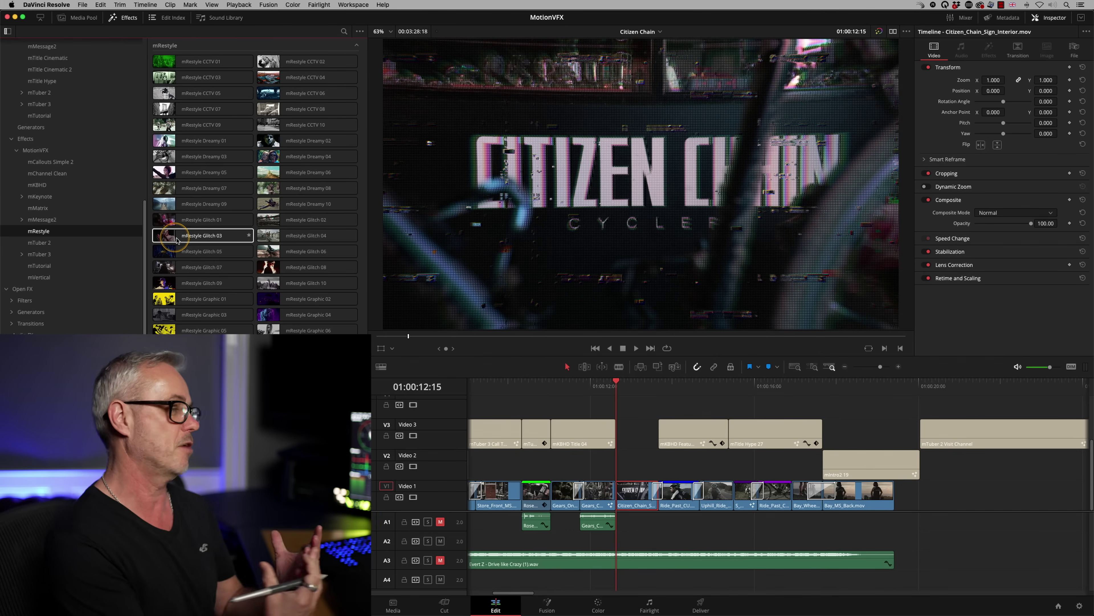